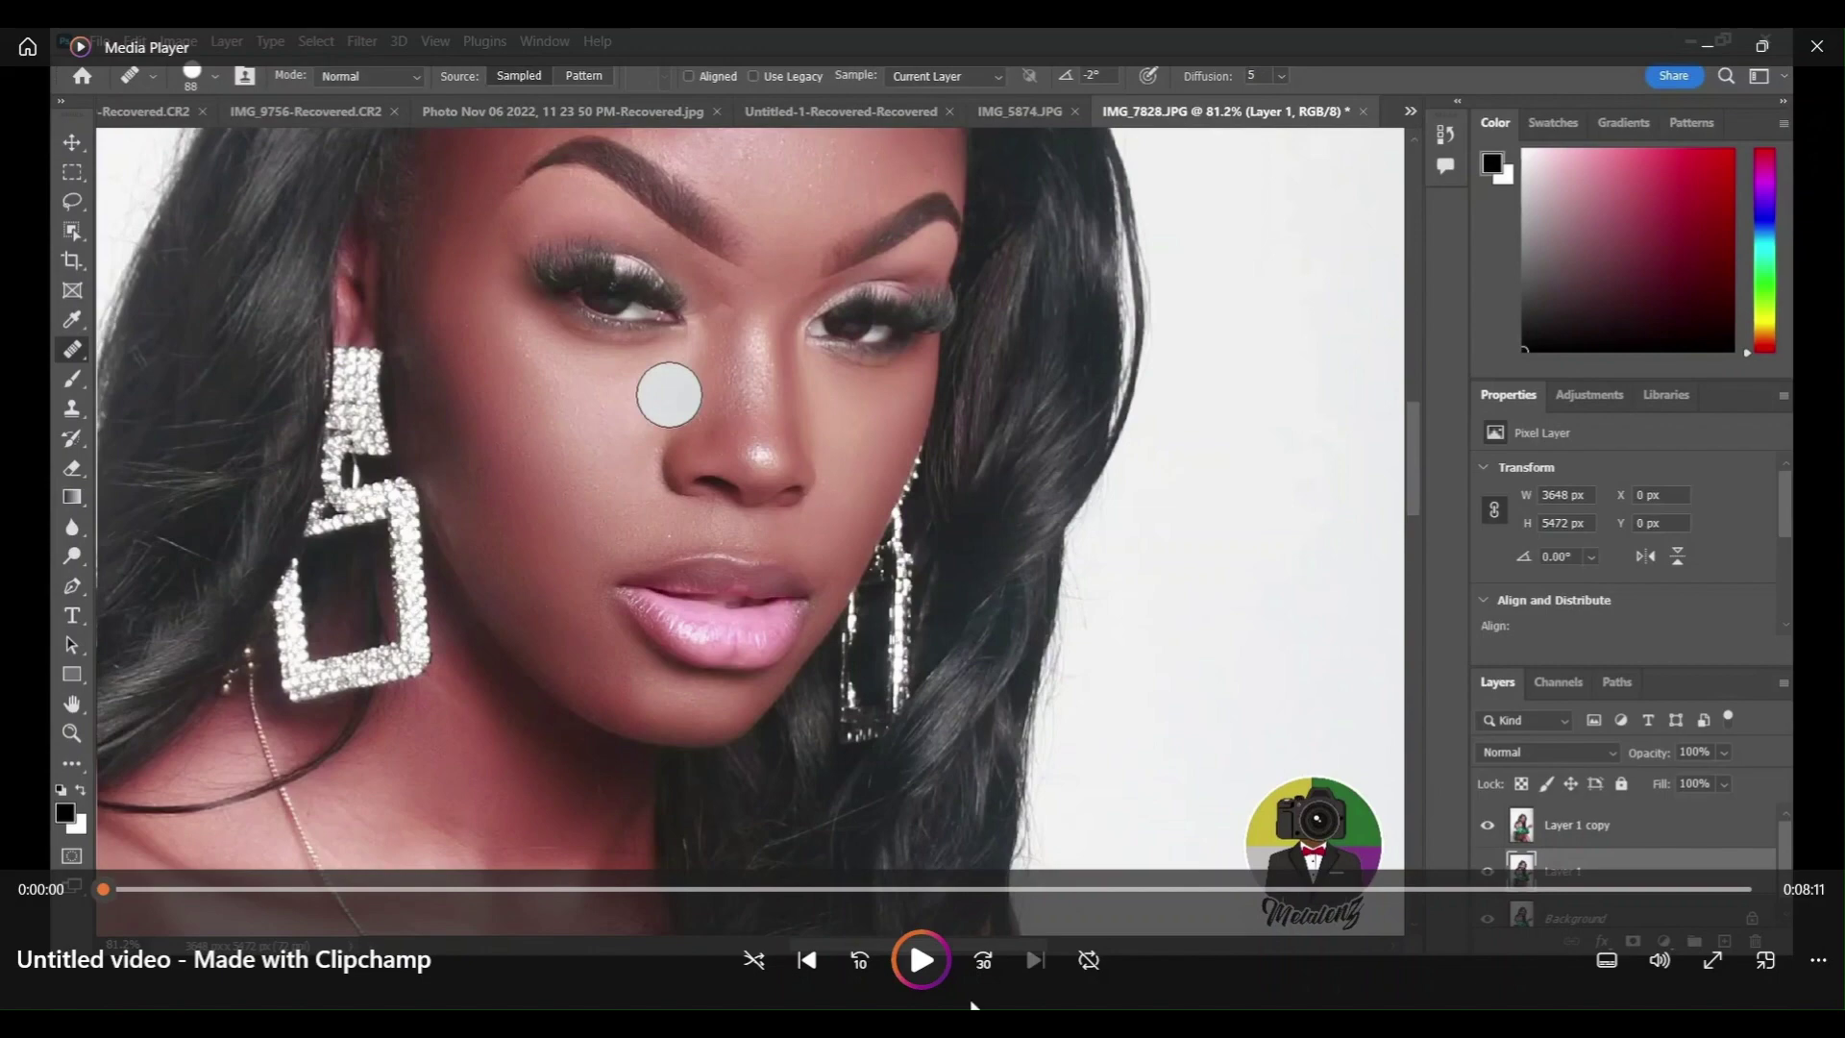
Play the Curves layer setup in the recording, rewind it to 0:09 and resume playback.
{"action": "left_click", "coordinate": [947, 969]}
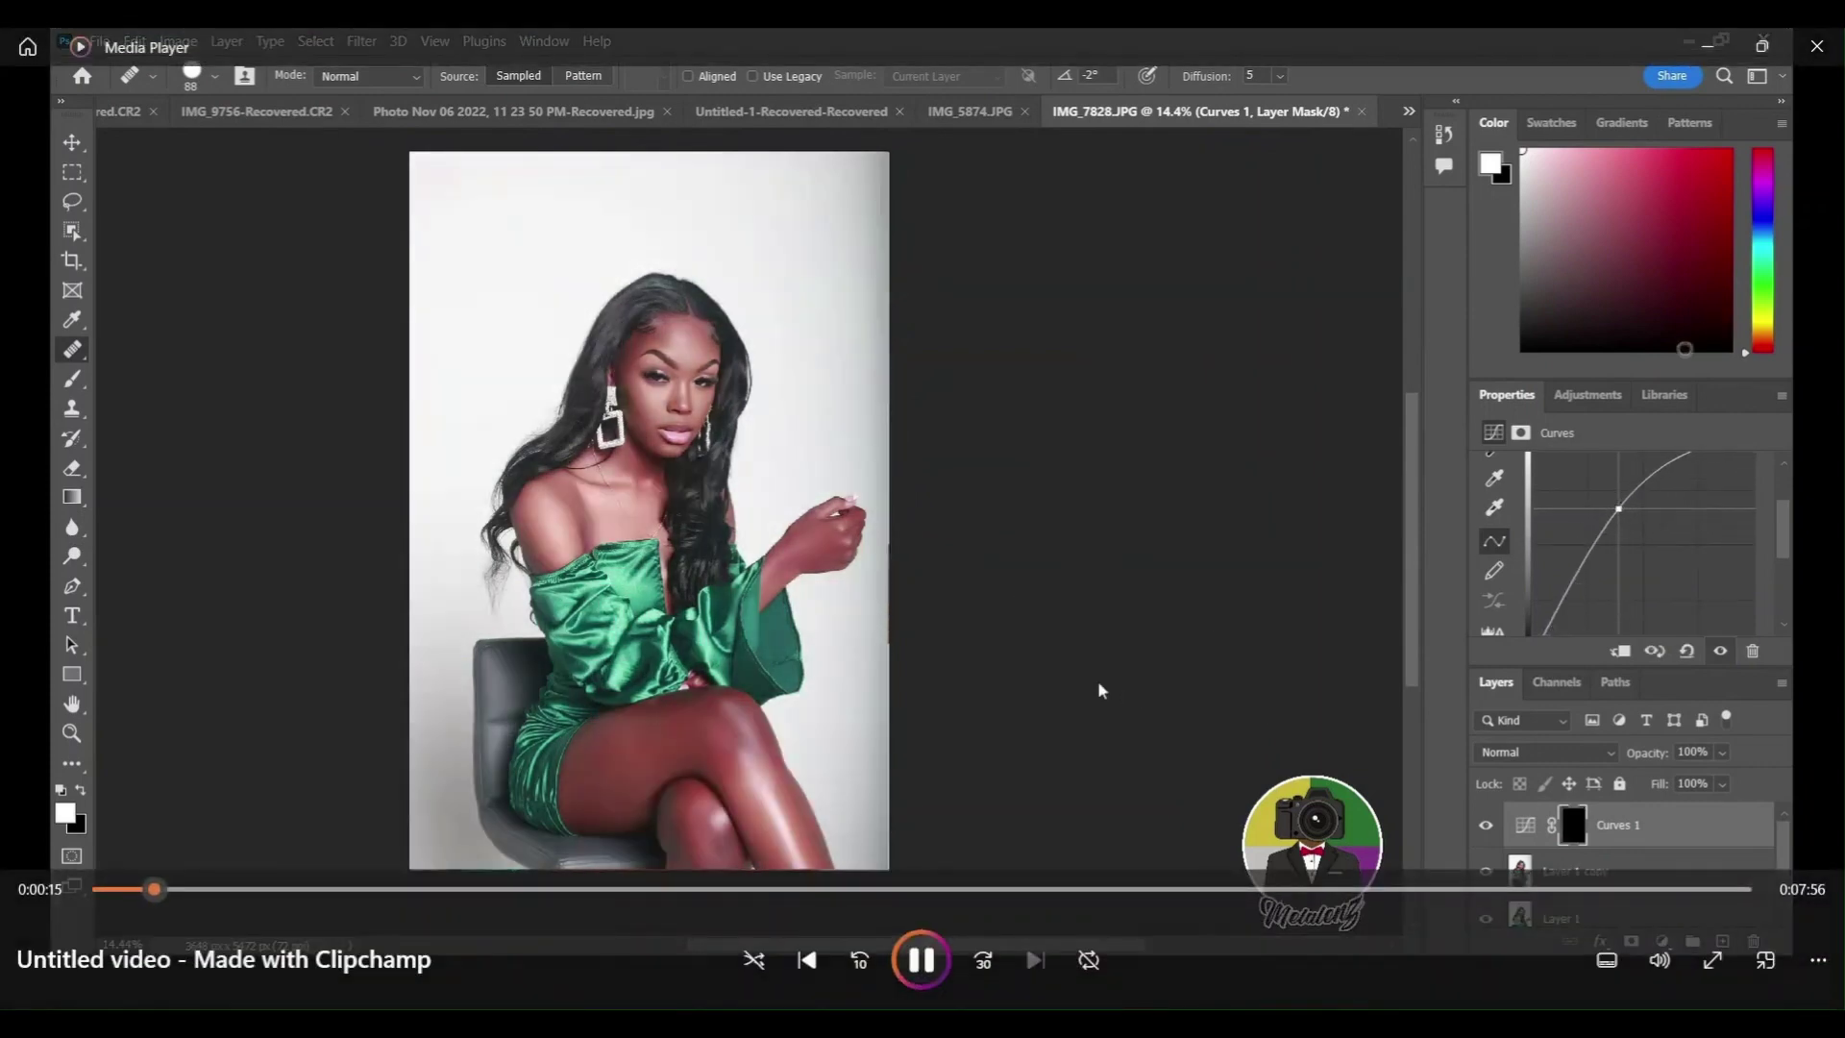
{"action": "left_click", "coordinate": [920, 959]}
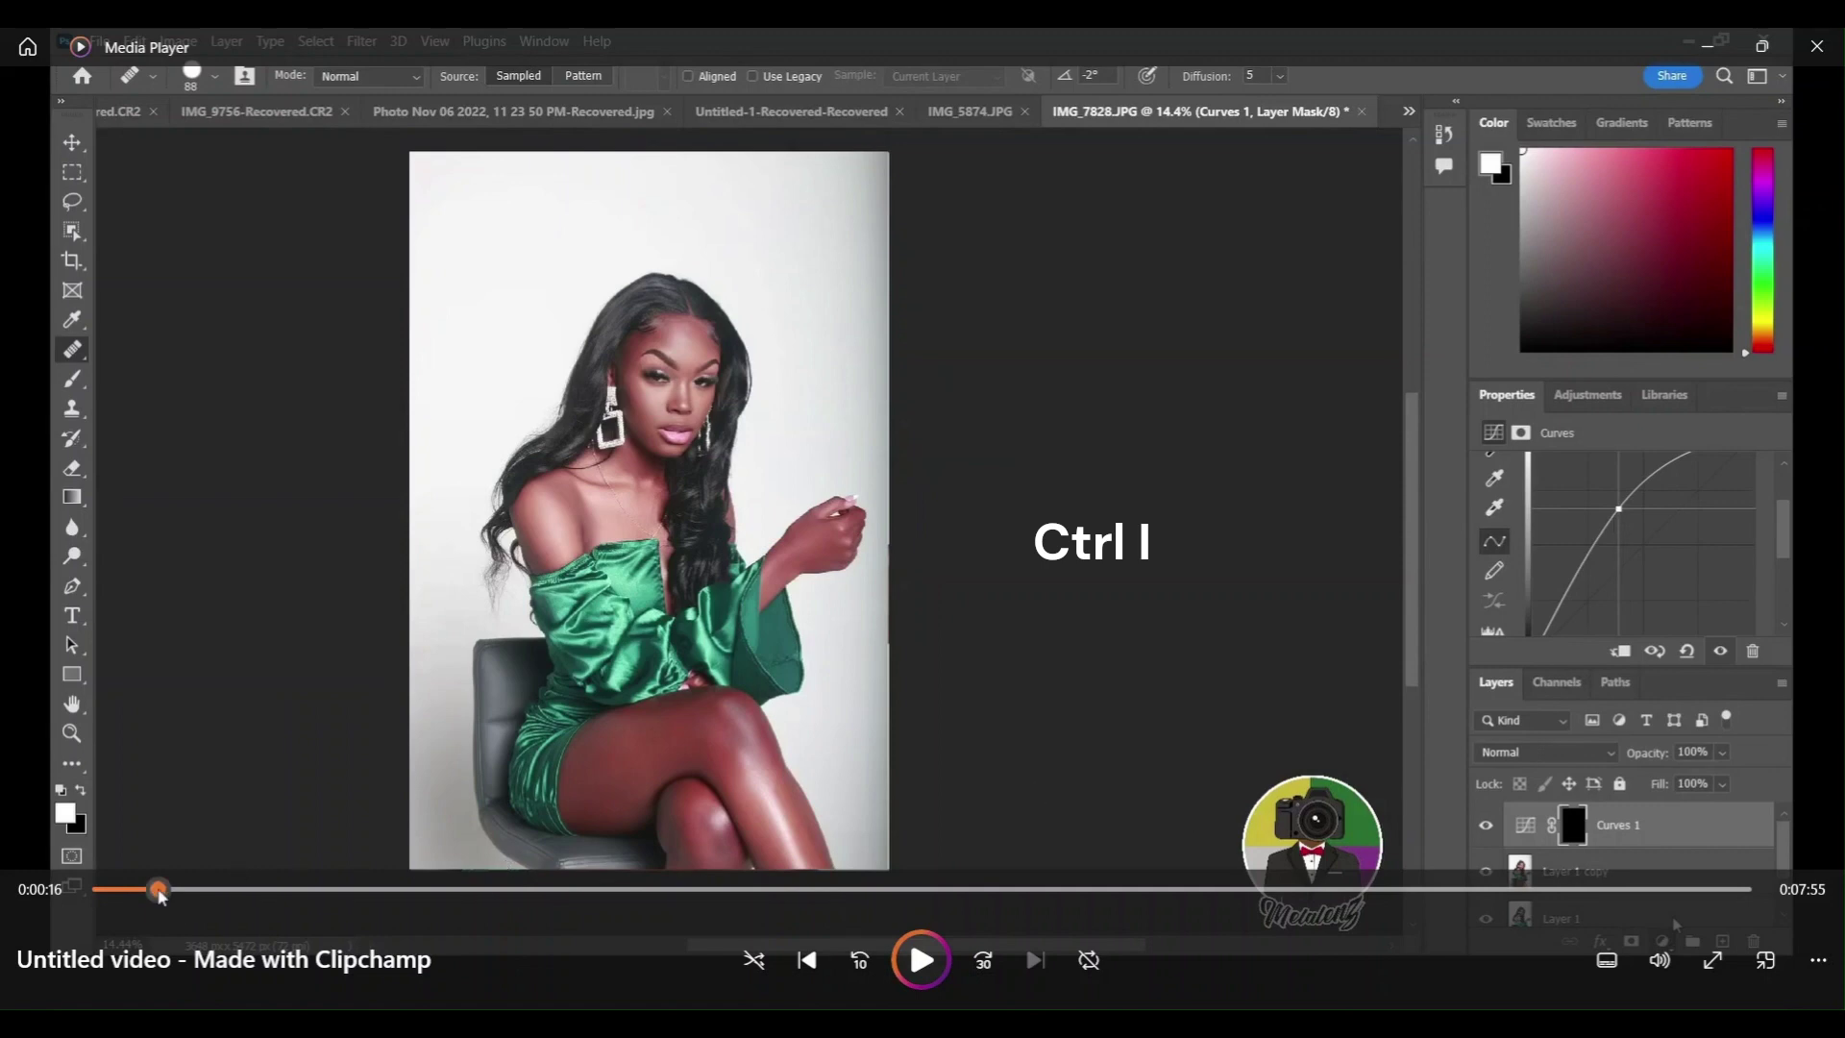
{"action": "left_click_drag", "start_coordinate": [158, 891], "coordinate": [137, 890]}
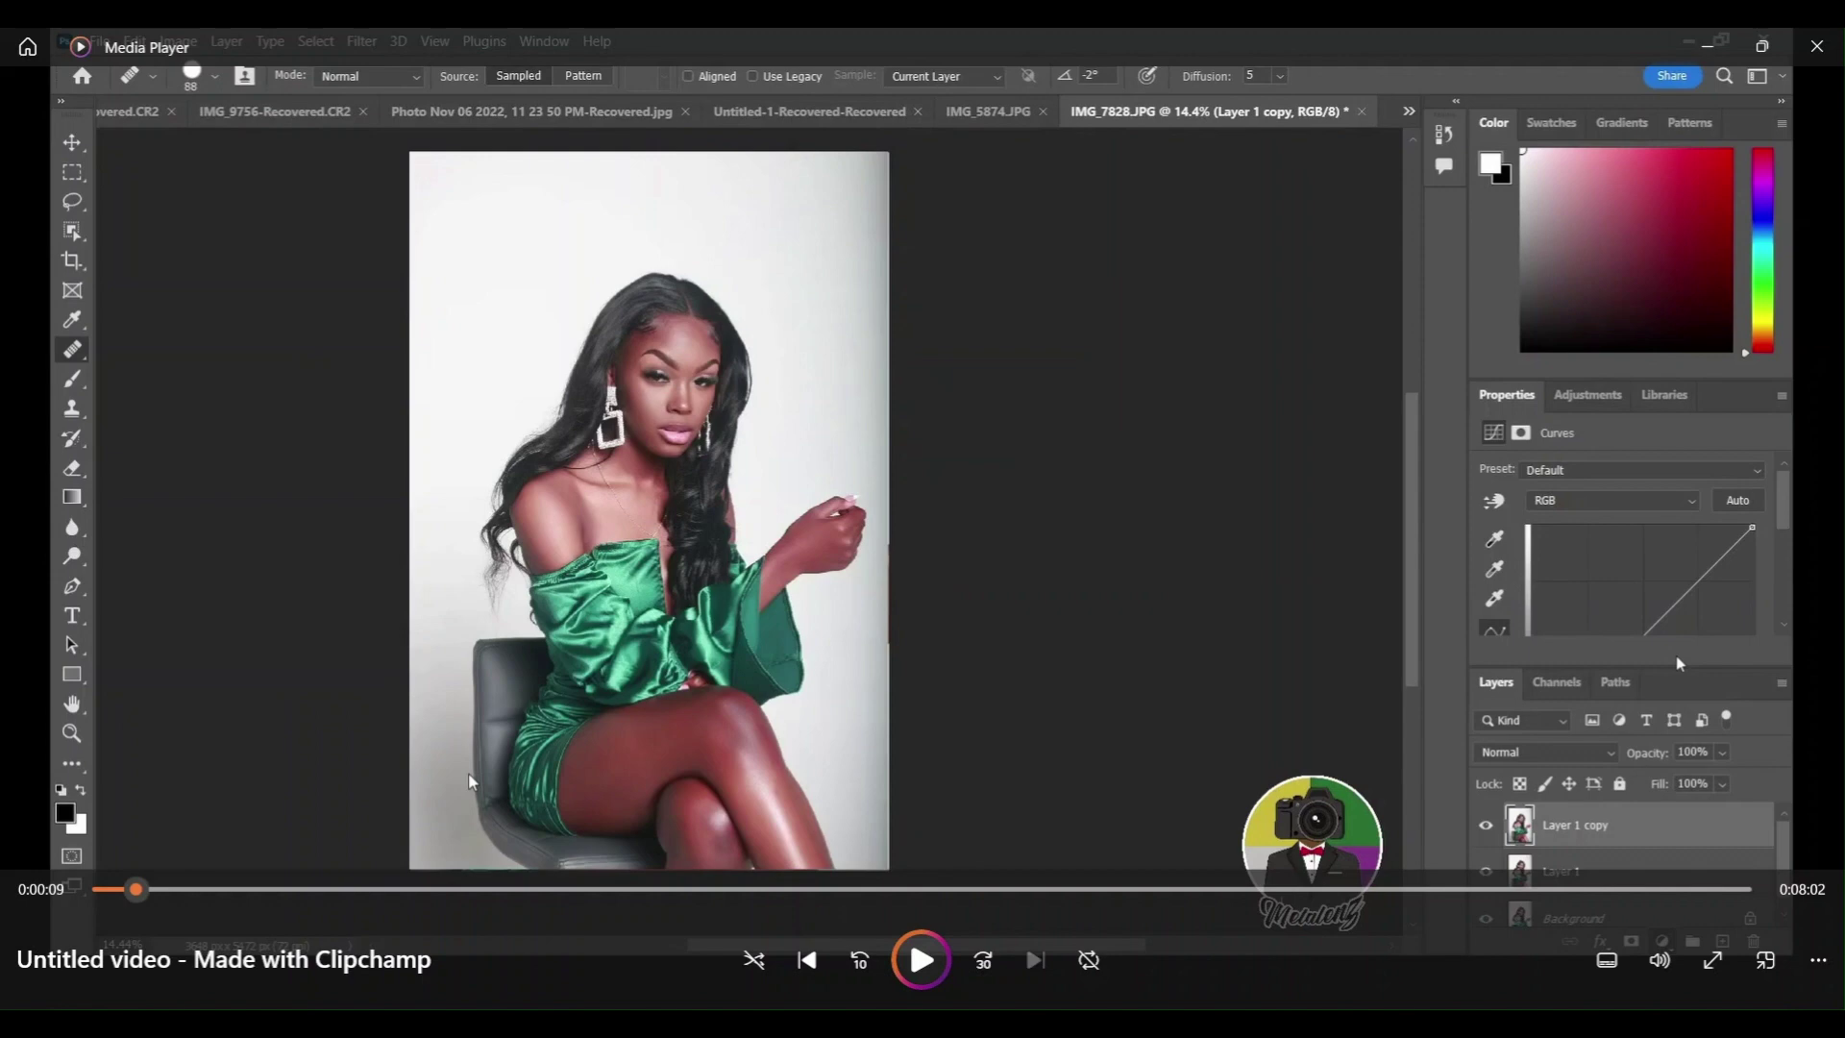
{"action": "left_click", "coordinate": [907, 960]}
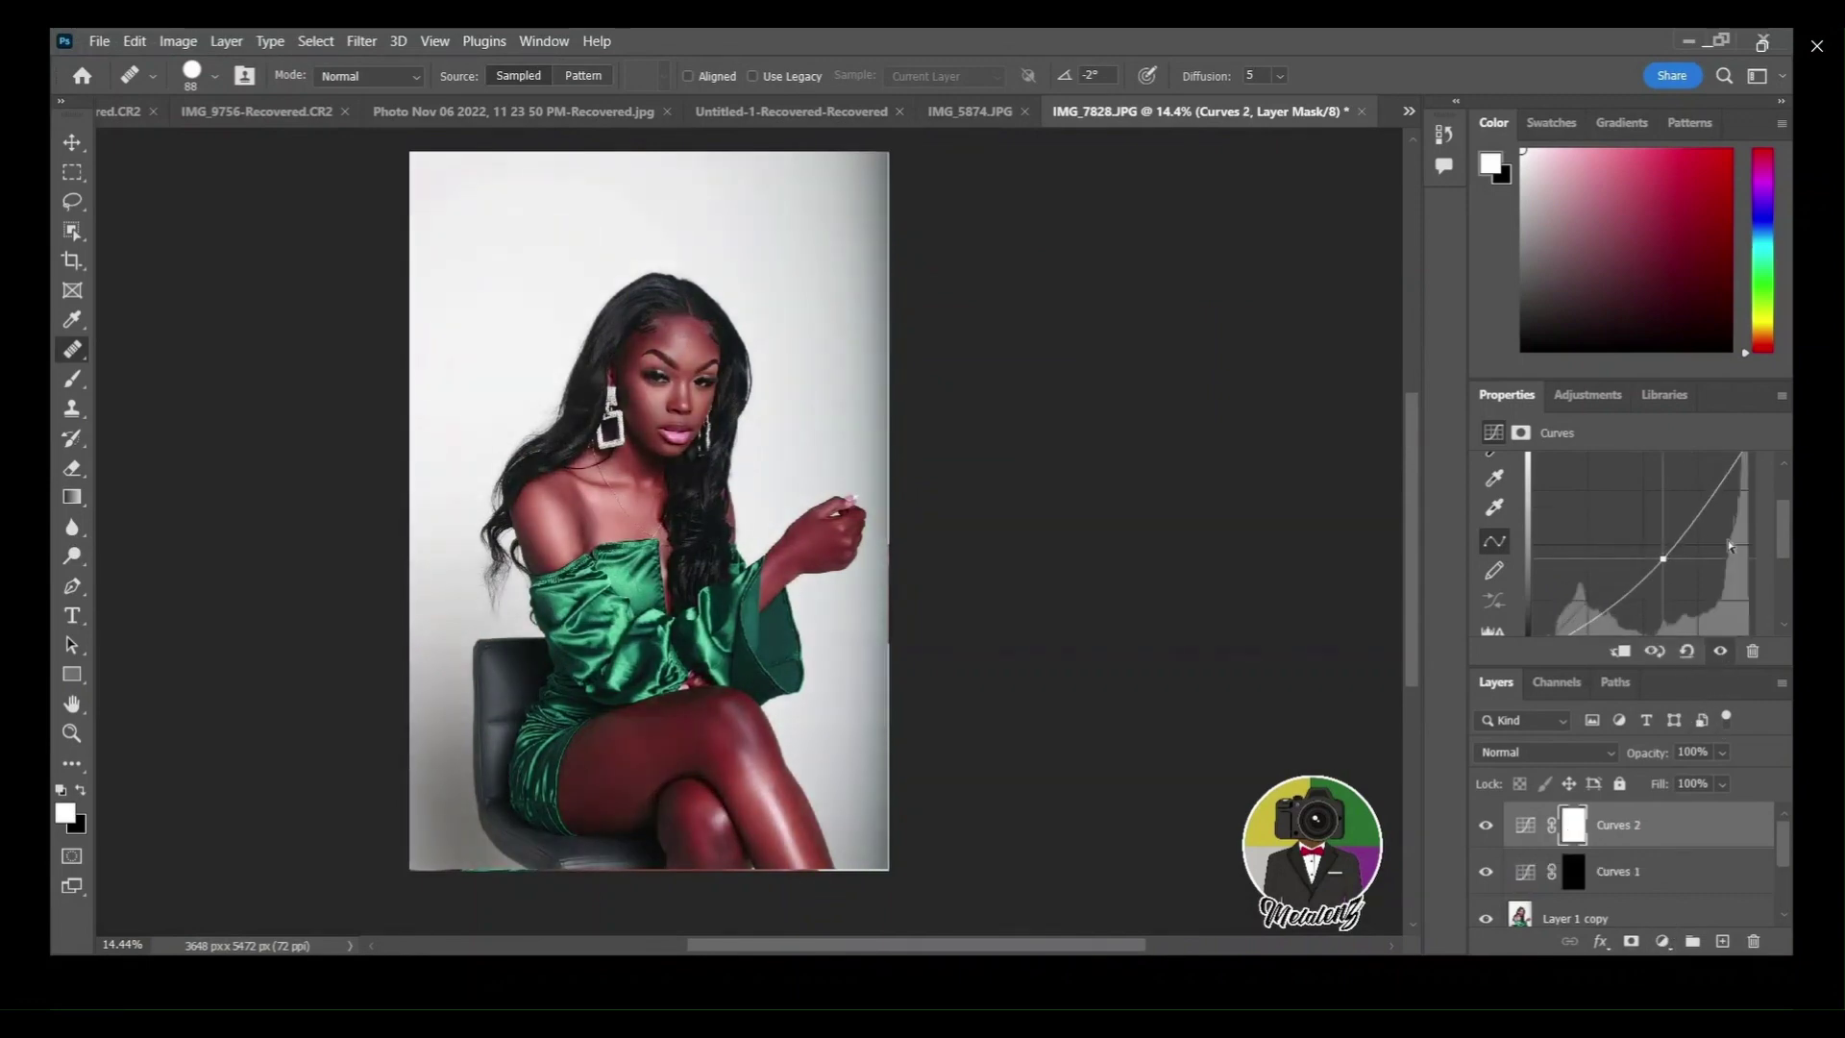
Play through the second Curves layer and the Black & White adjustment, pausing at 0:21 and 0:26.
{"action": "left_click", "coordinate": [913, 958]}
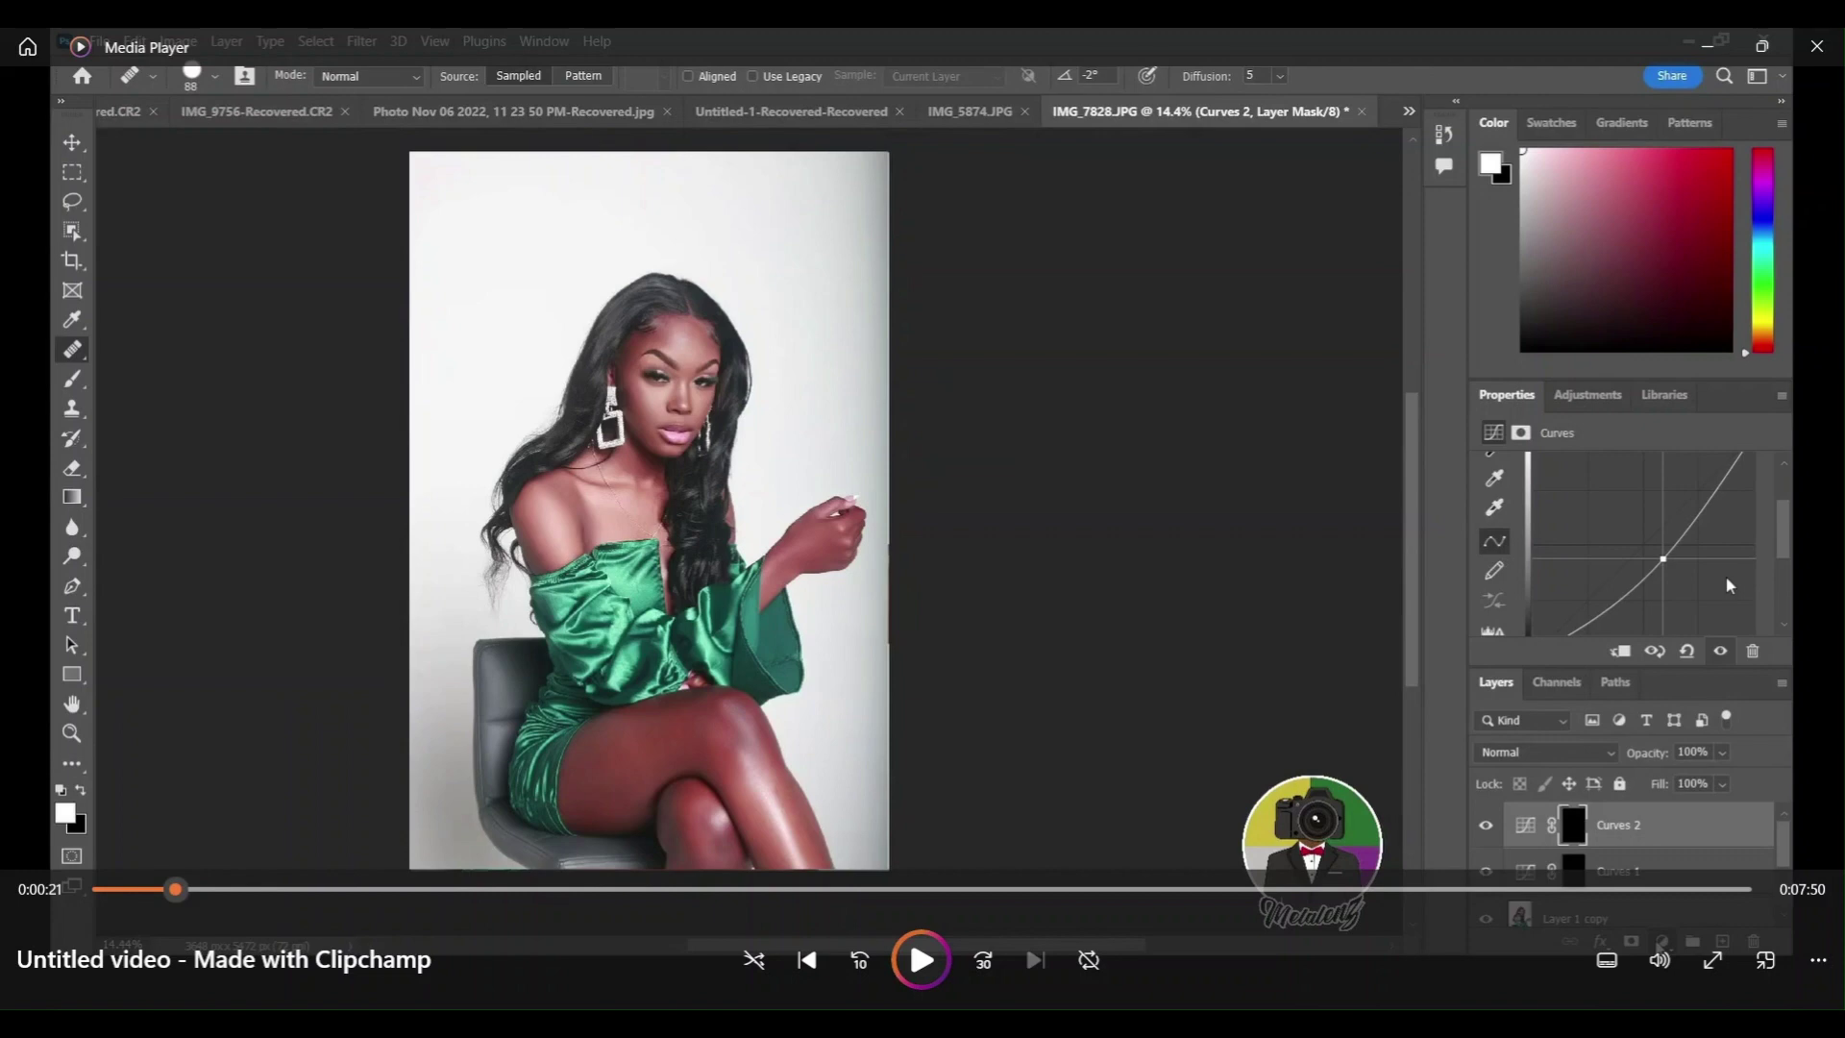
{"action": "left_click", "coordinate": [940, 975]}
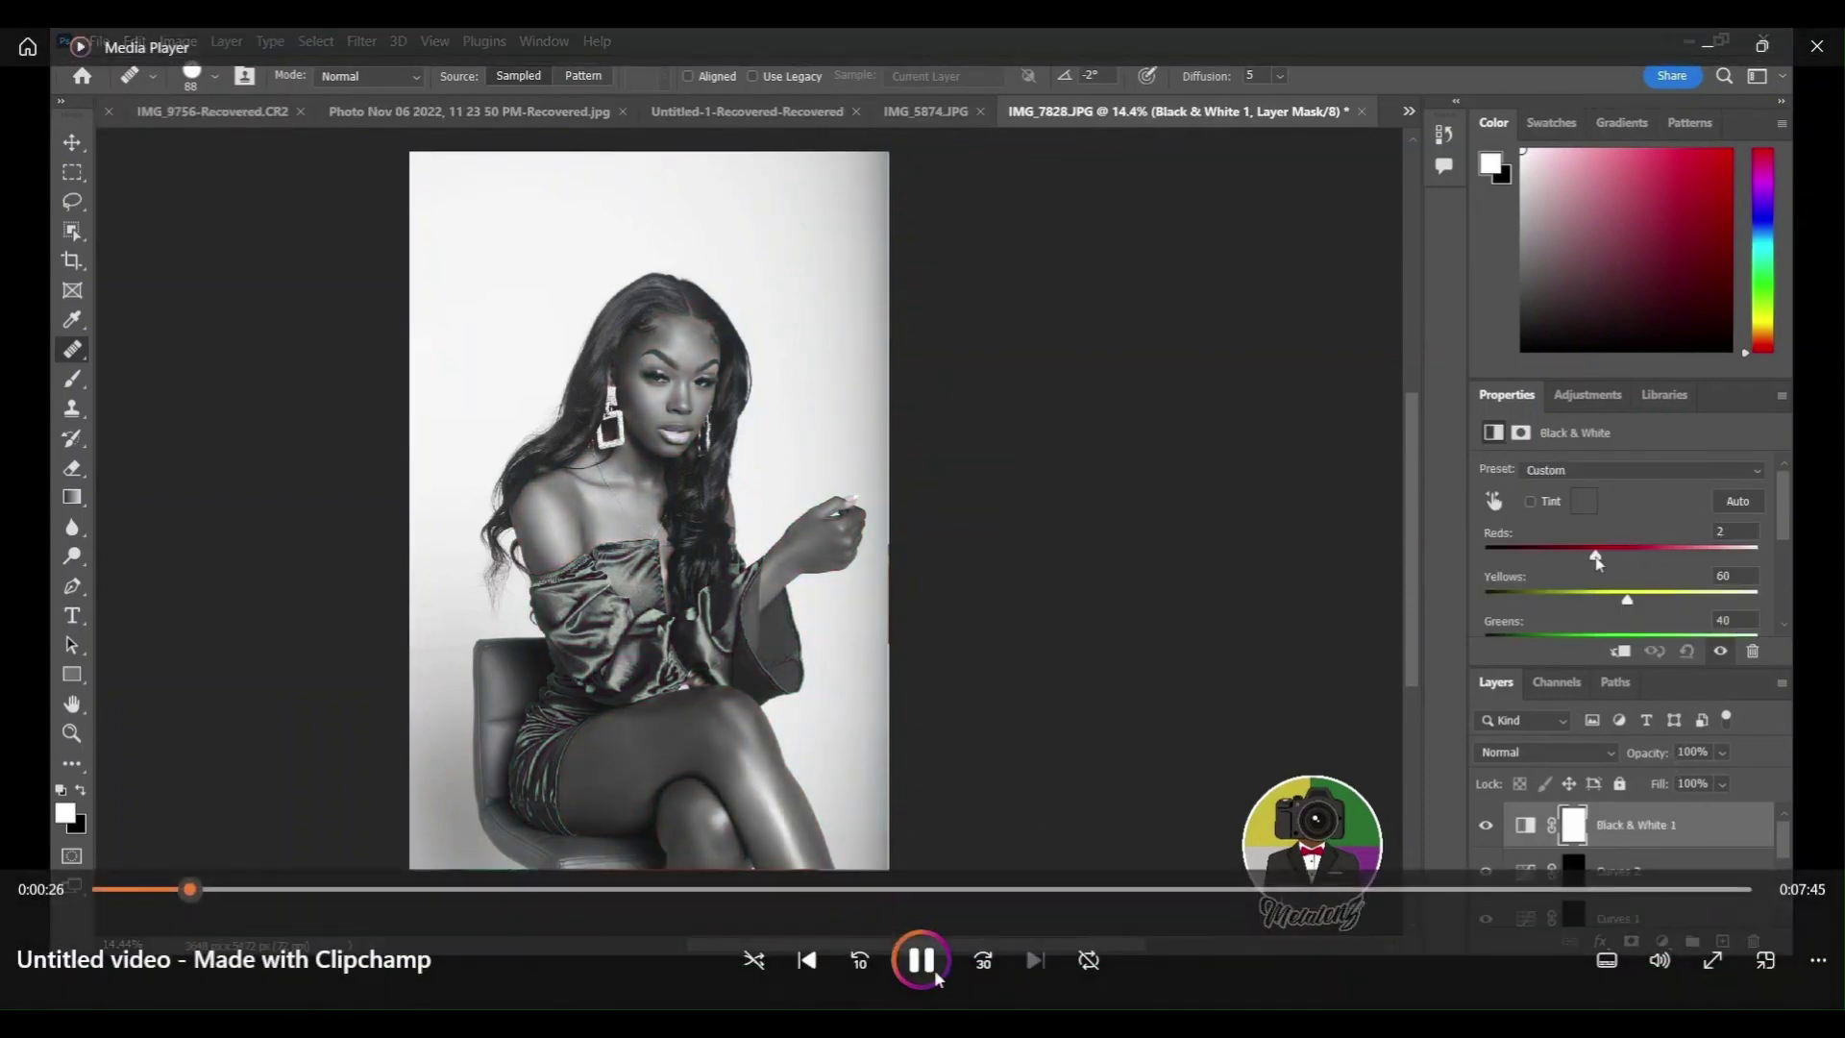
{"action": "left_click", "coordinate": [921, 959]}
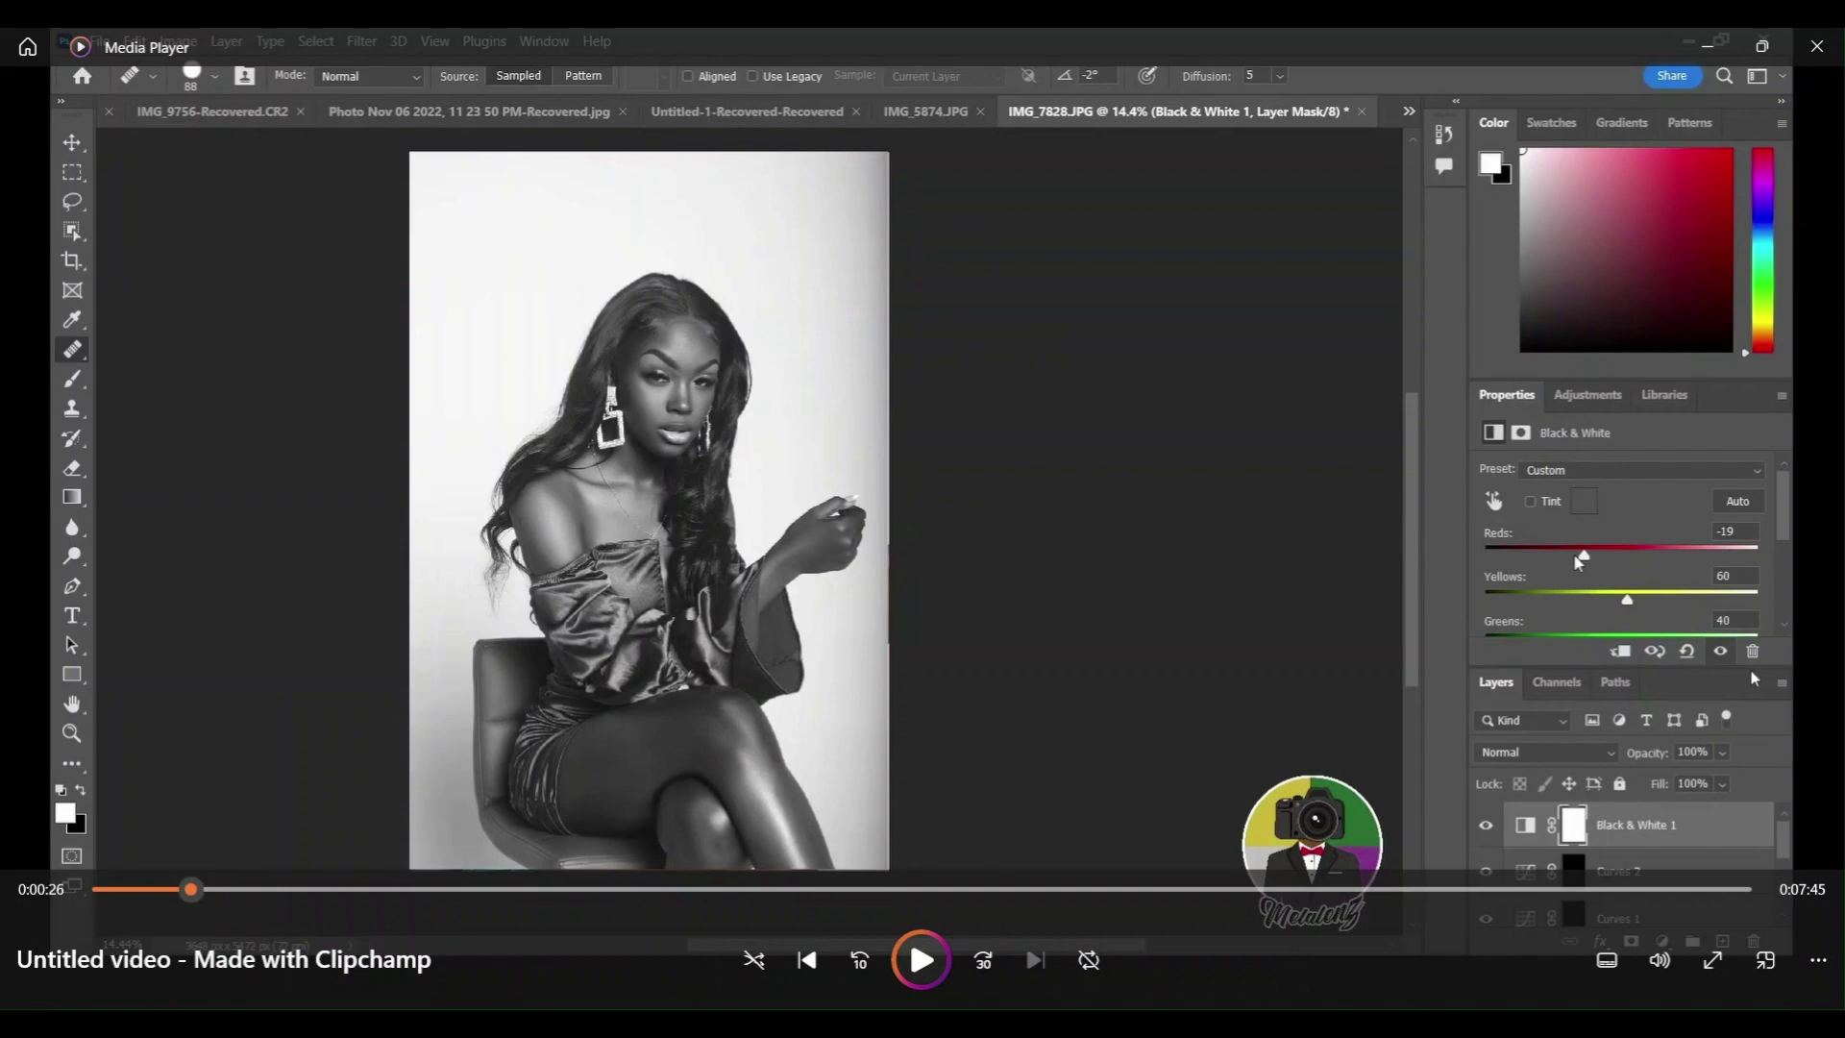
{"action": "left_click", "coordinate": [920, 959]}
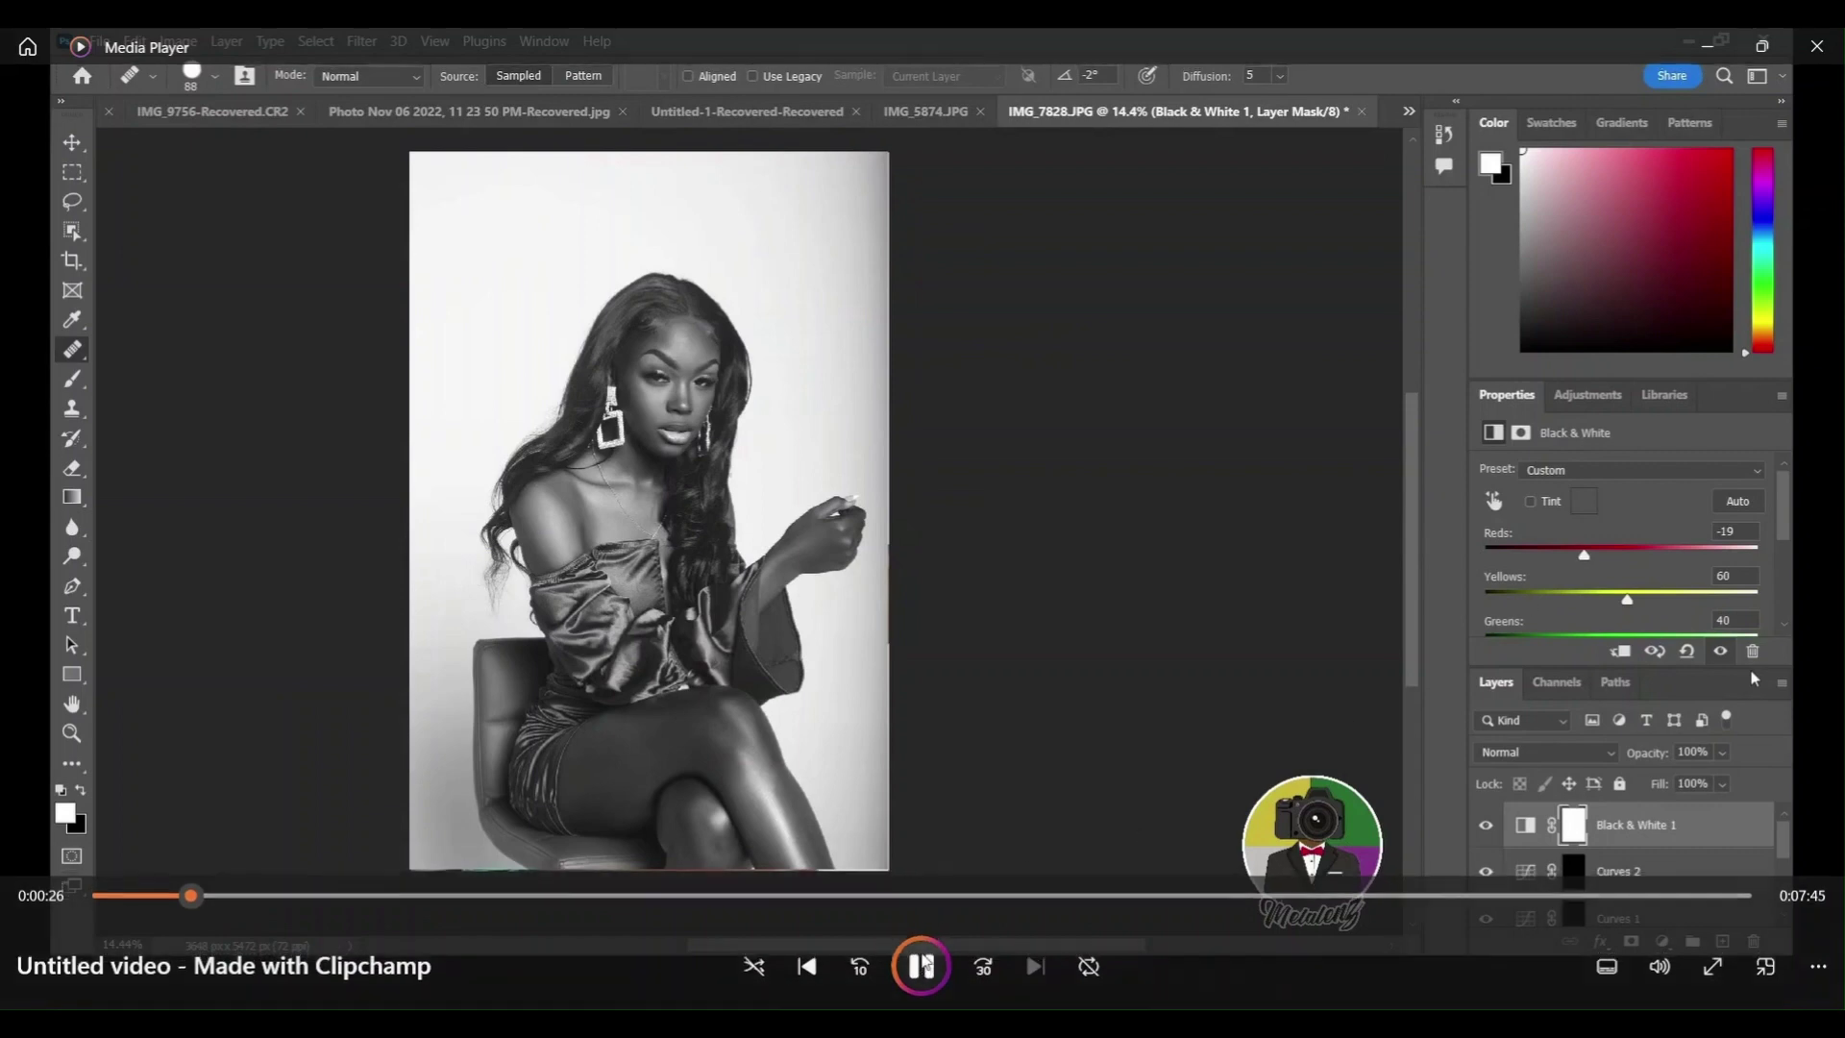
Choose the Brush tool at 21% opacity and target the Curves 1 layer mask for painting over the hair.
{"action": "left_click", "coordinate": [74, 379]}
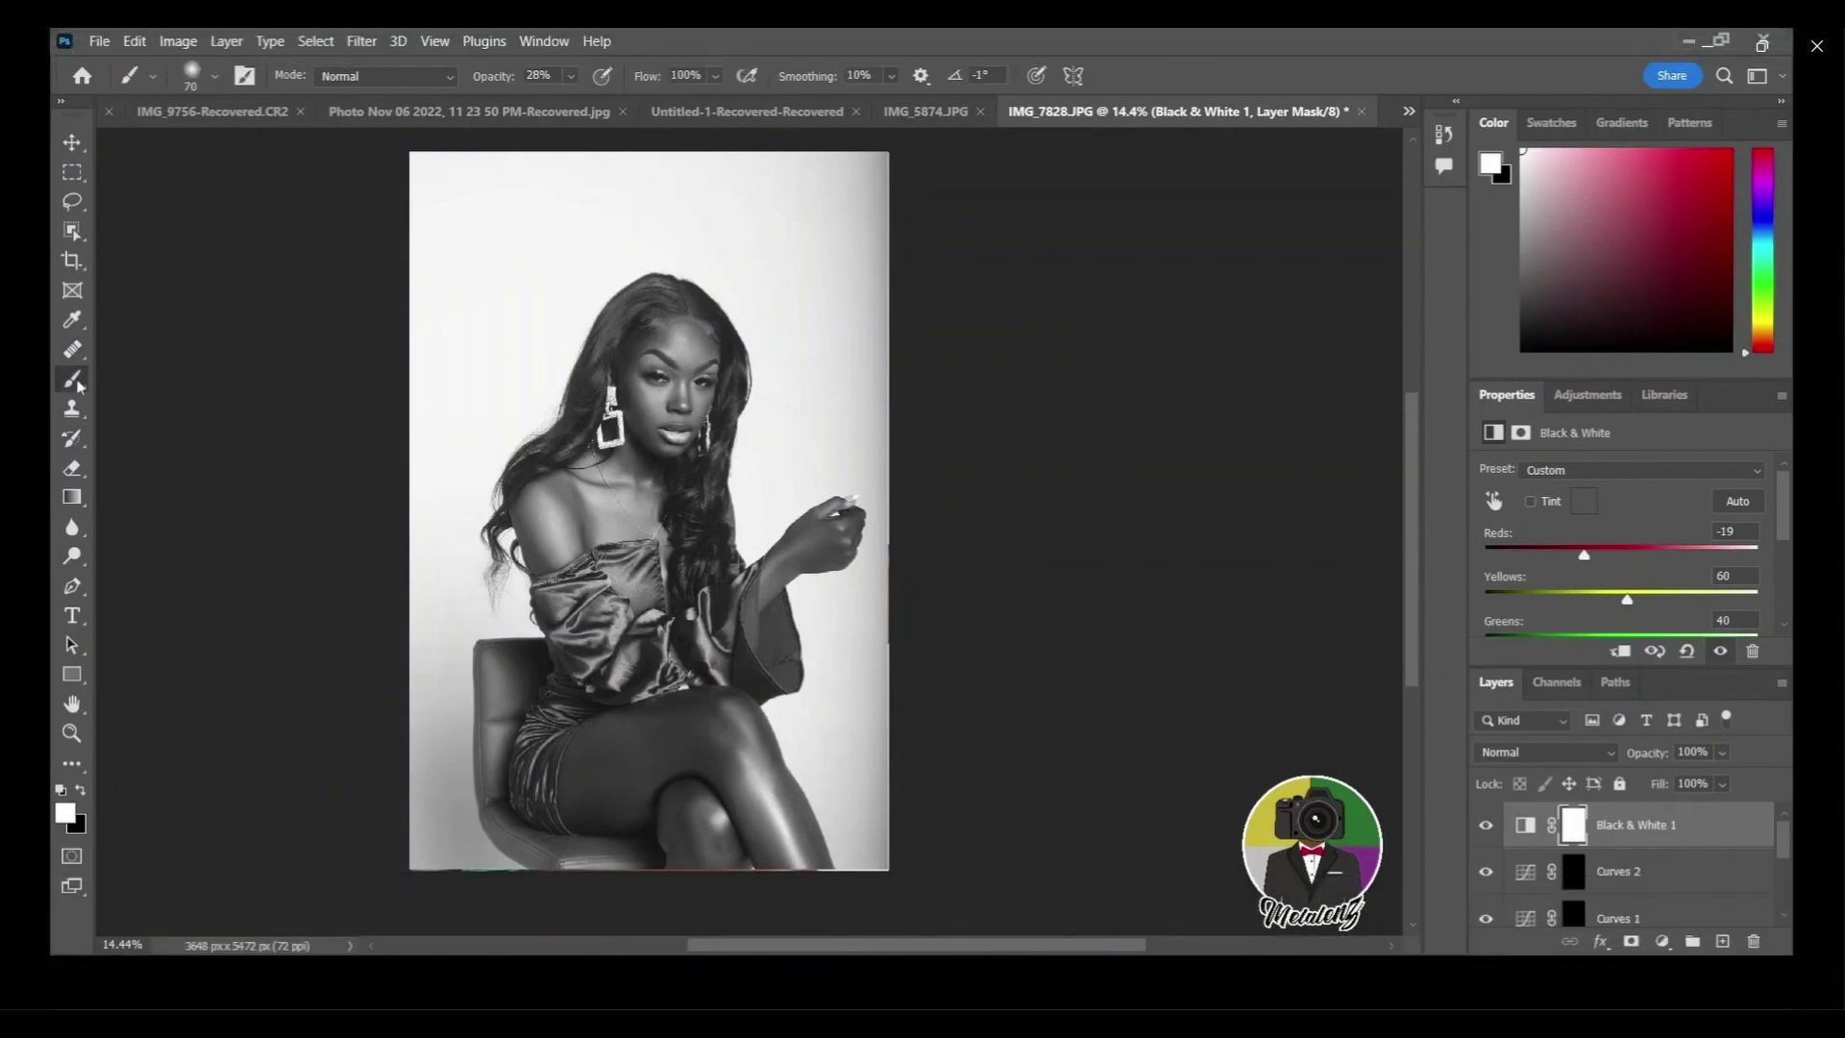
{"action": "left_click", "coordinate": [1667, 911]}
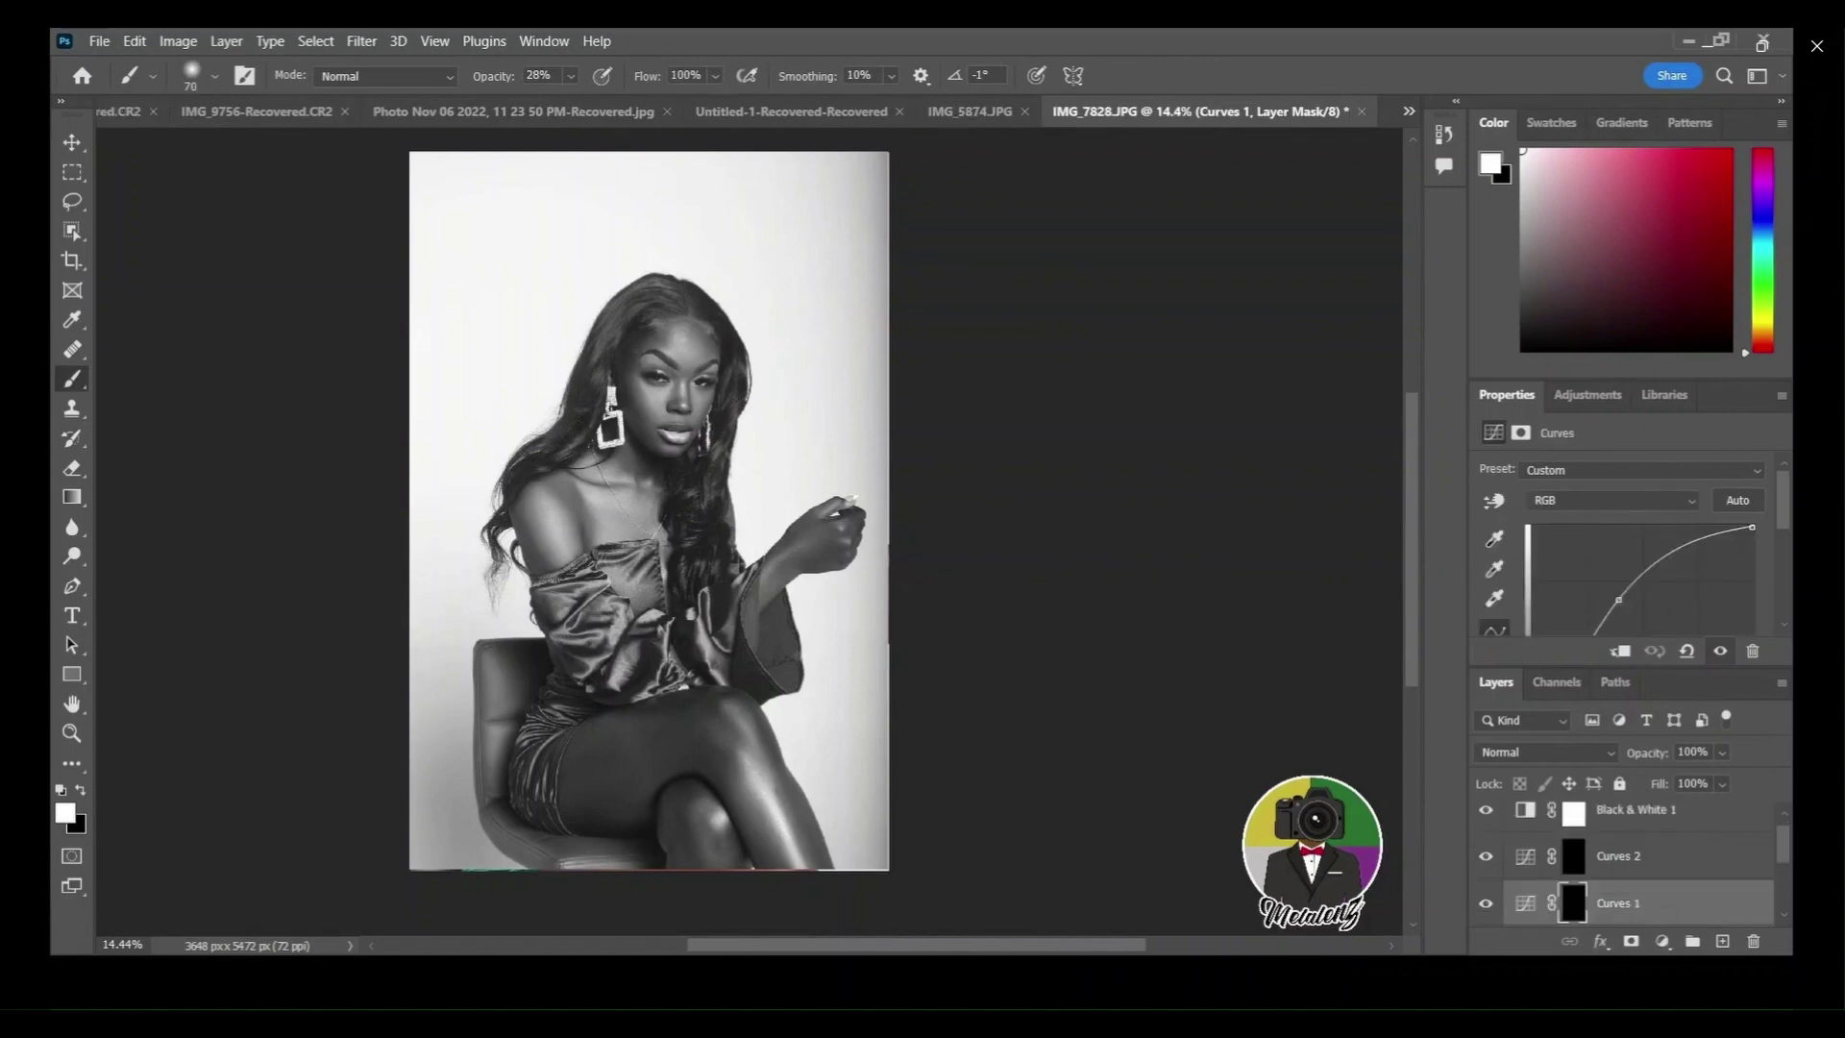
{"action": "scroll", "coordinate": [584, 507], "scroll_direction": "up", "scroll_amount": 5}
{"action": "scroll", "coordinate": [1044, 257], "scroll_direction": "up", "scroll_amount": 3}
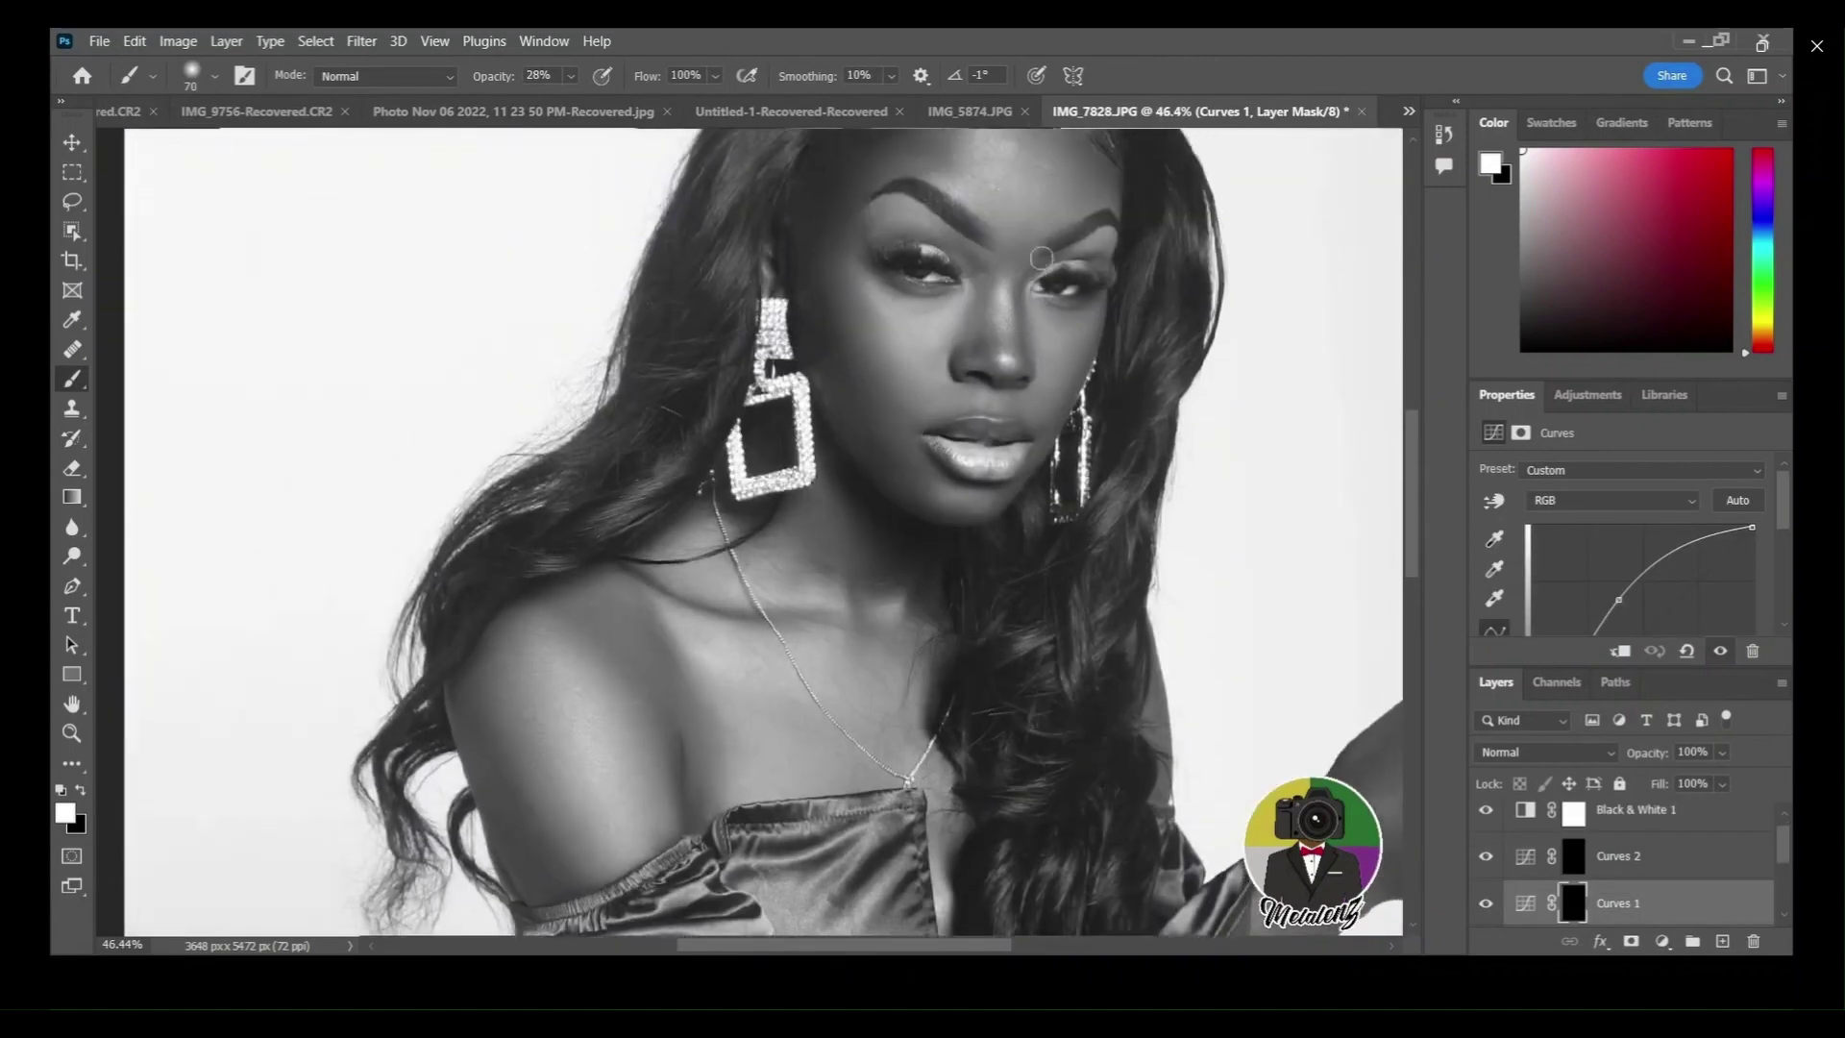
{"action": "scroll", "coordinate": [1043, 257], "scroll_direction": "up", "scroll_amount": 1}
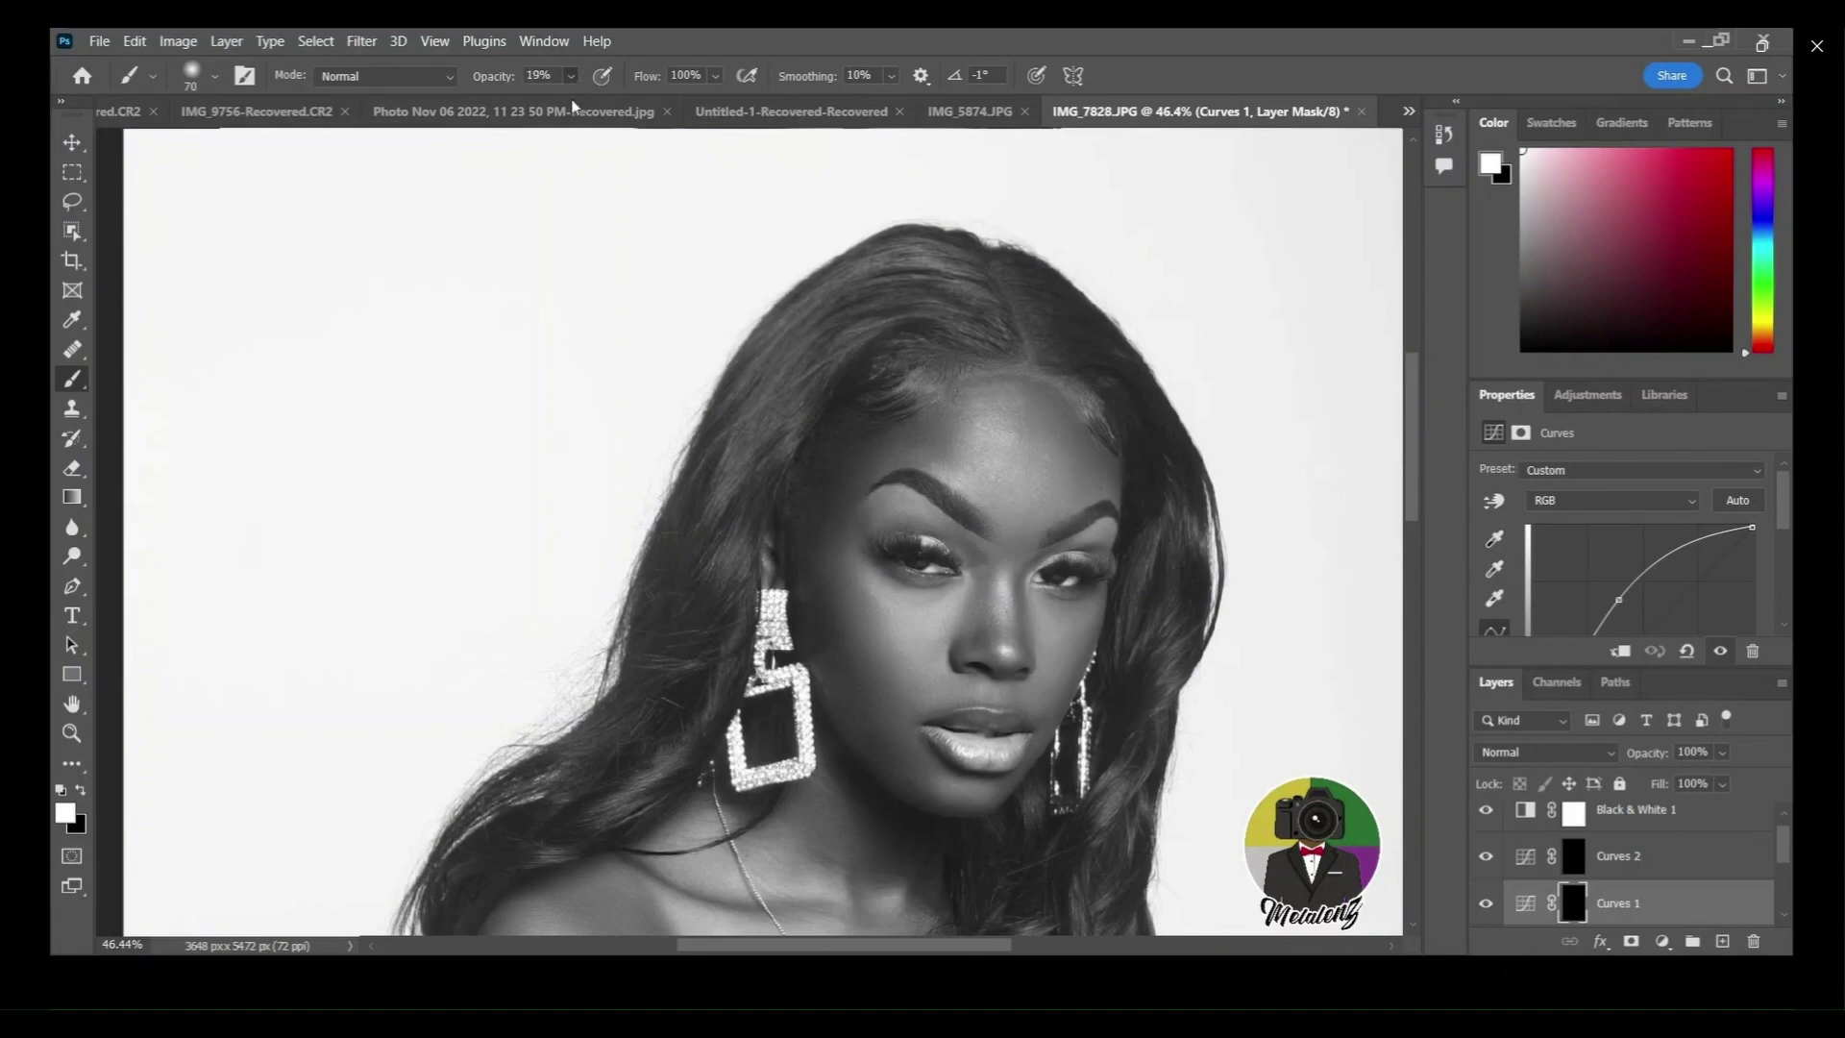
{"action": "scroll", "coordinate": [1019, 400], "scroll_direction": "up", "scroll_amount": 5}
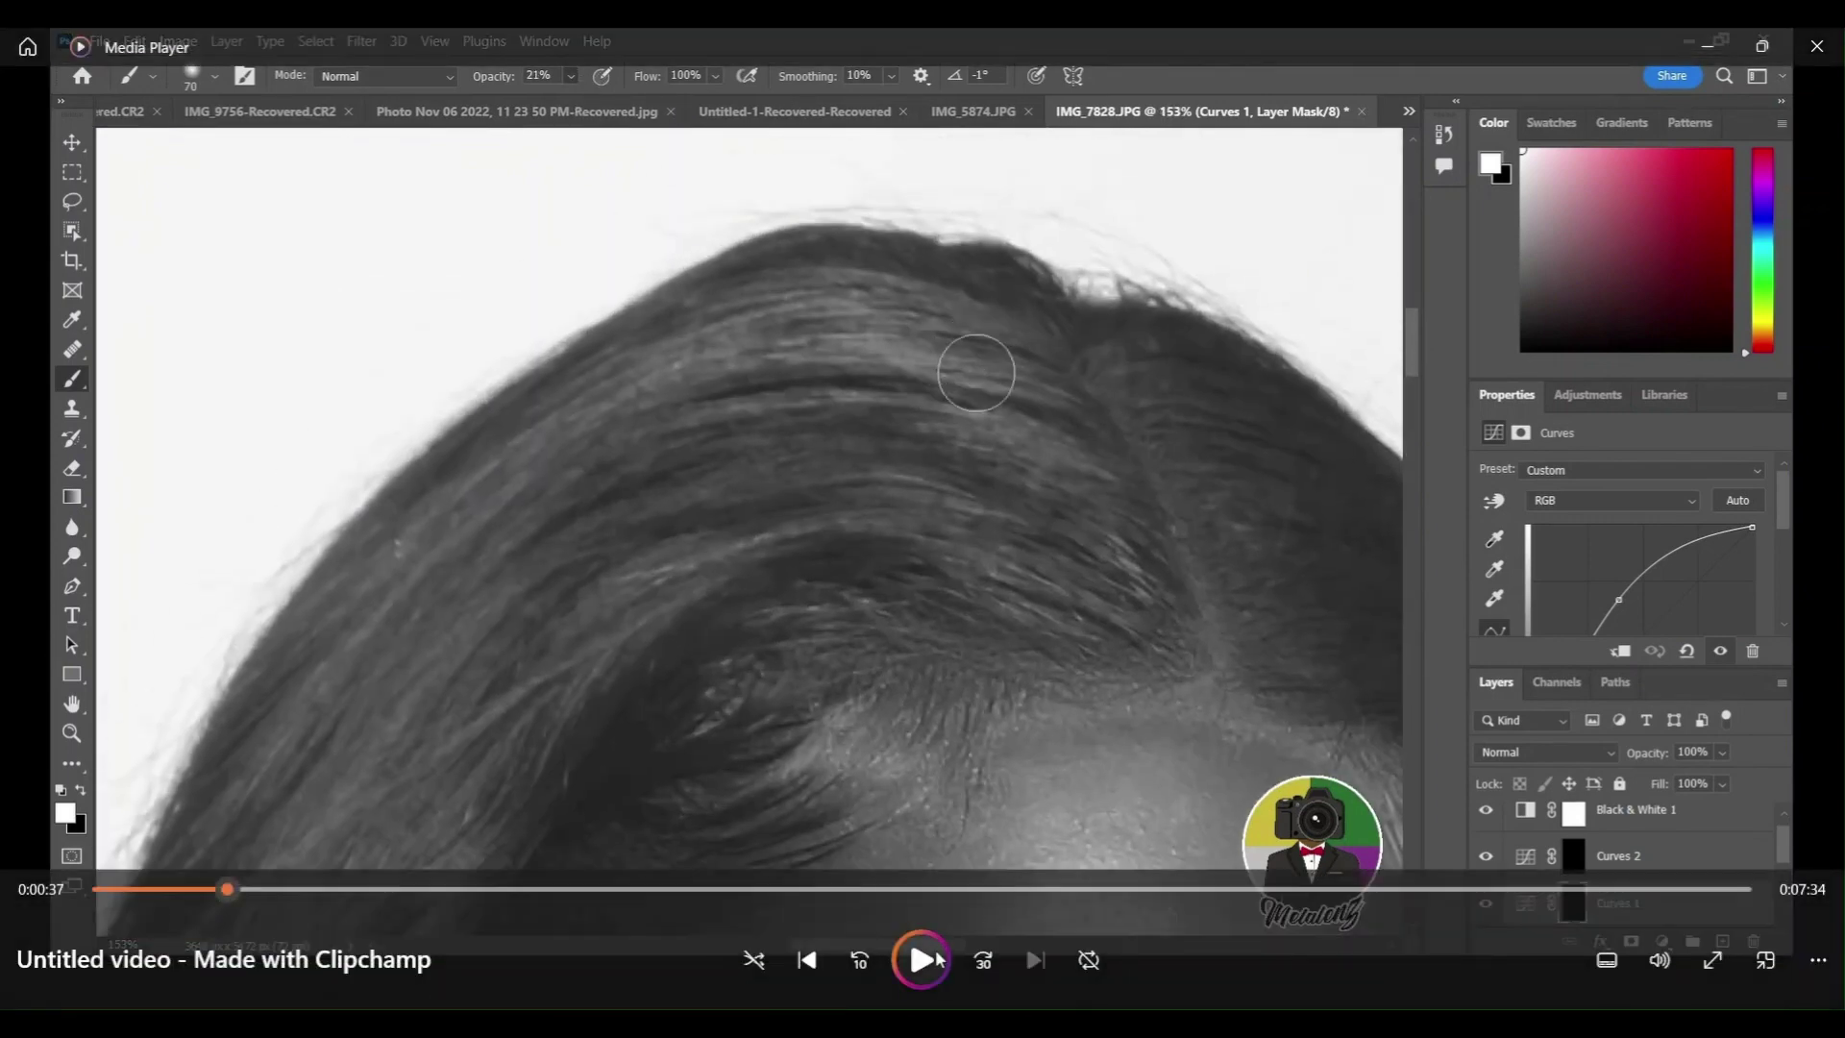
Resume the recording at 0:37, pause it at 0:39 and continue playback.
{"action": "left_click", "coordinate": [938, 959]}
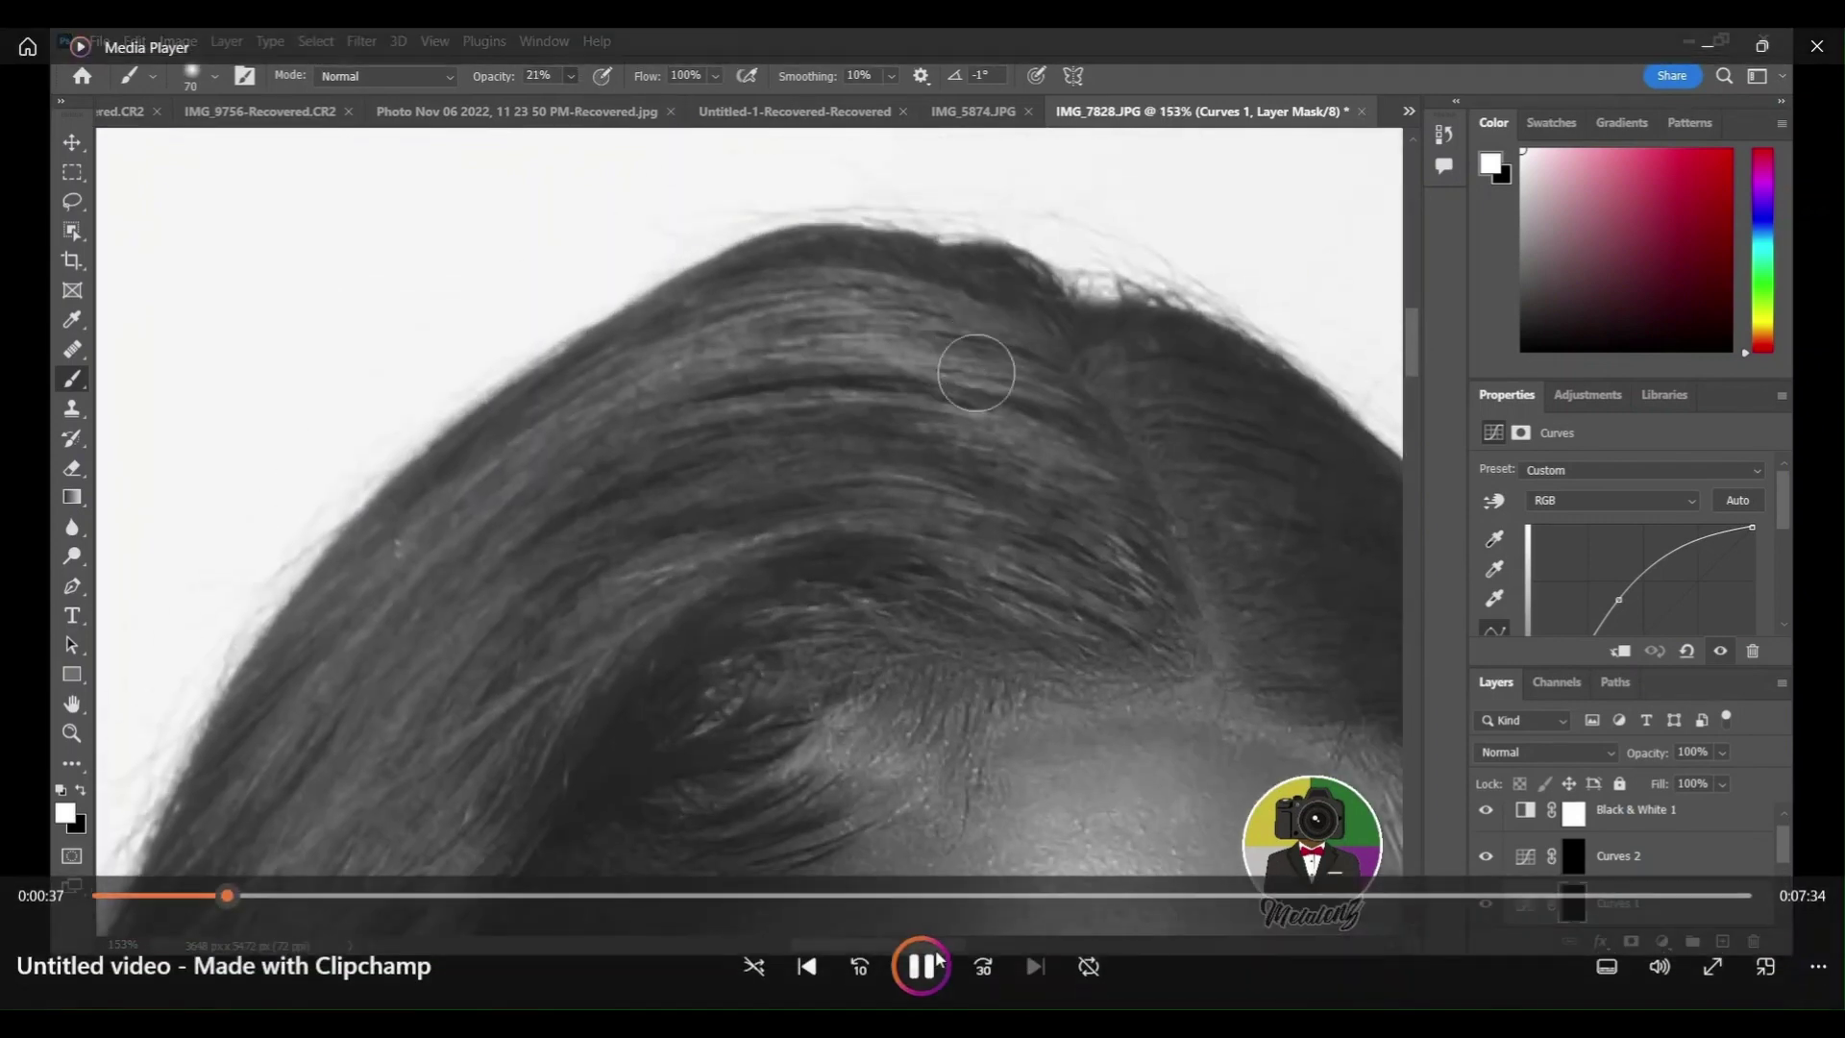
{"action": "left_click", "coordinate": [938, 961]}
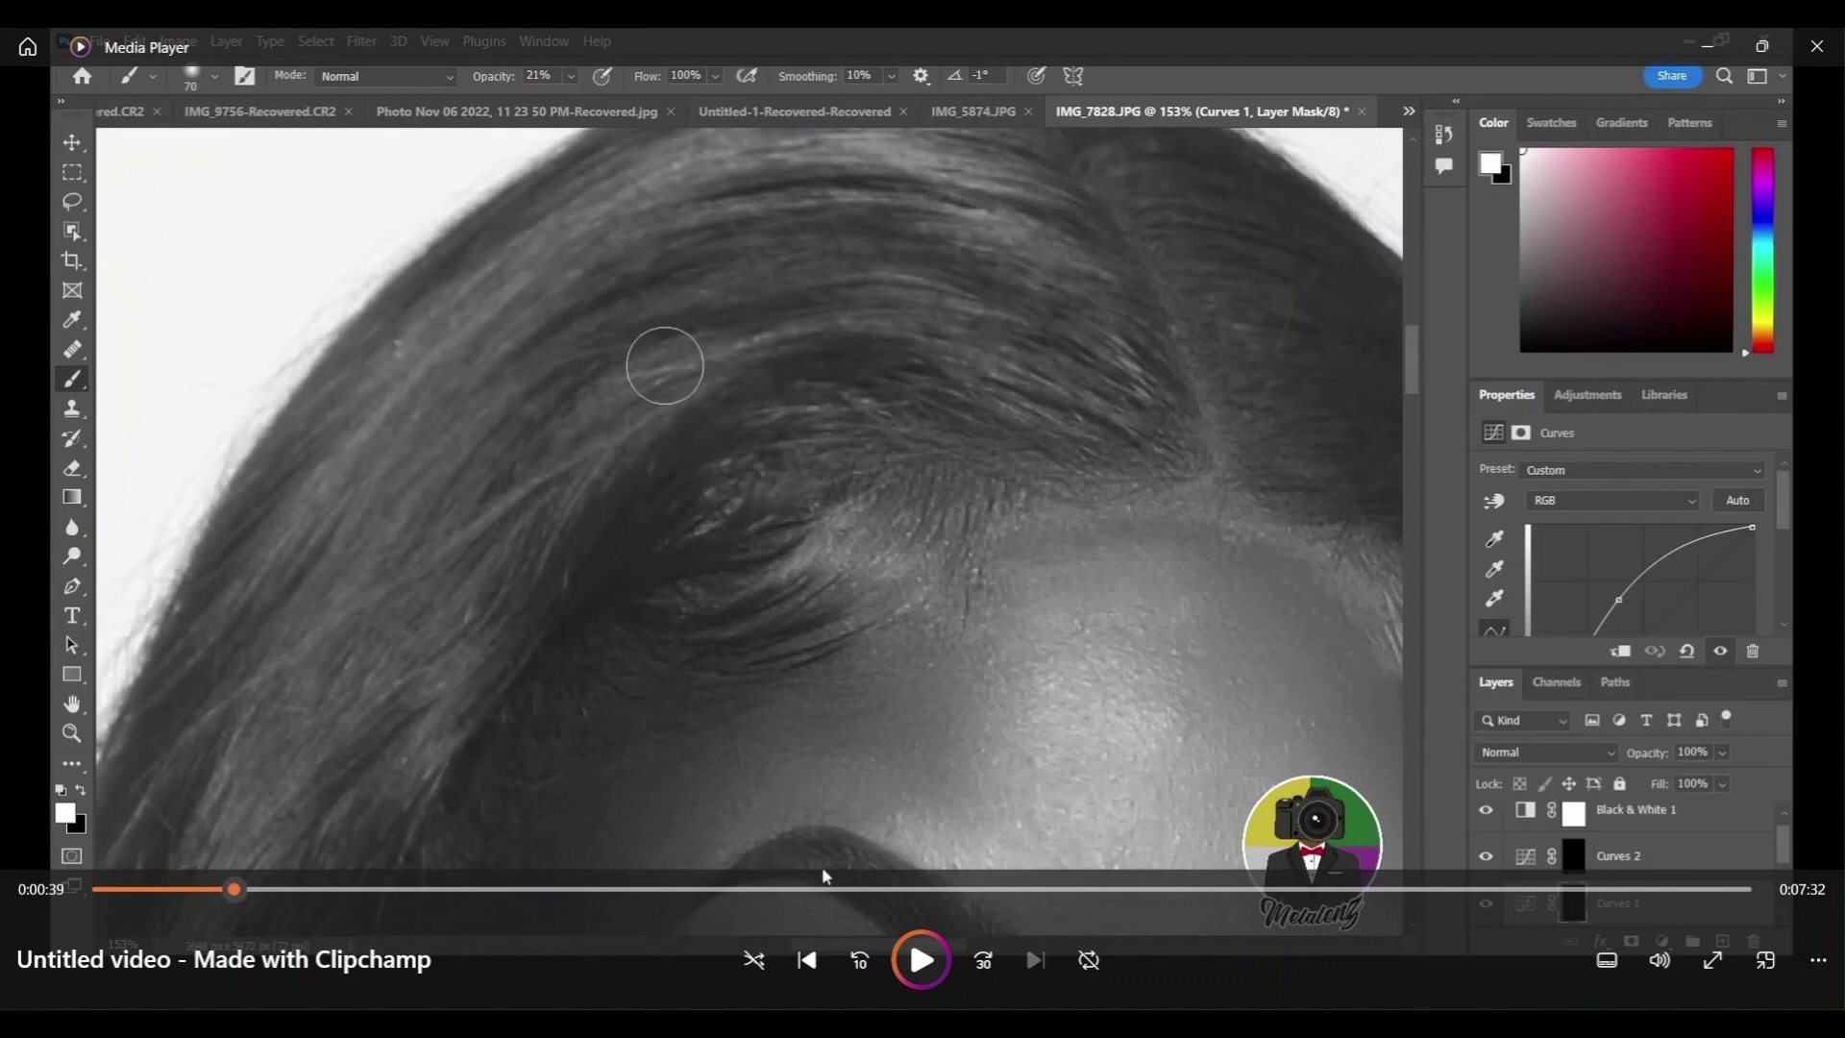
{"action": "left_click", "coordinate": [935, 973]}
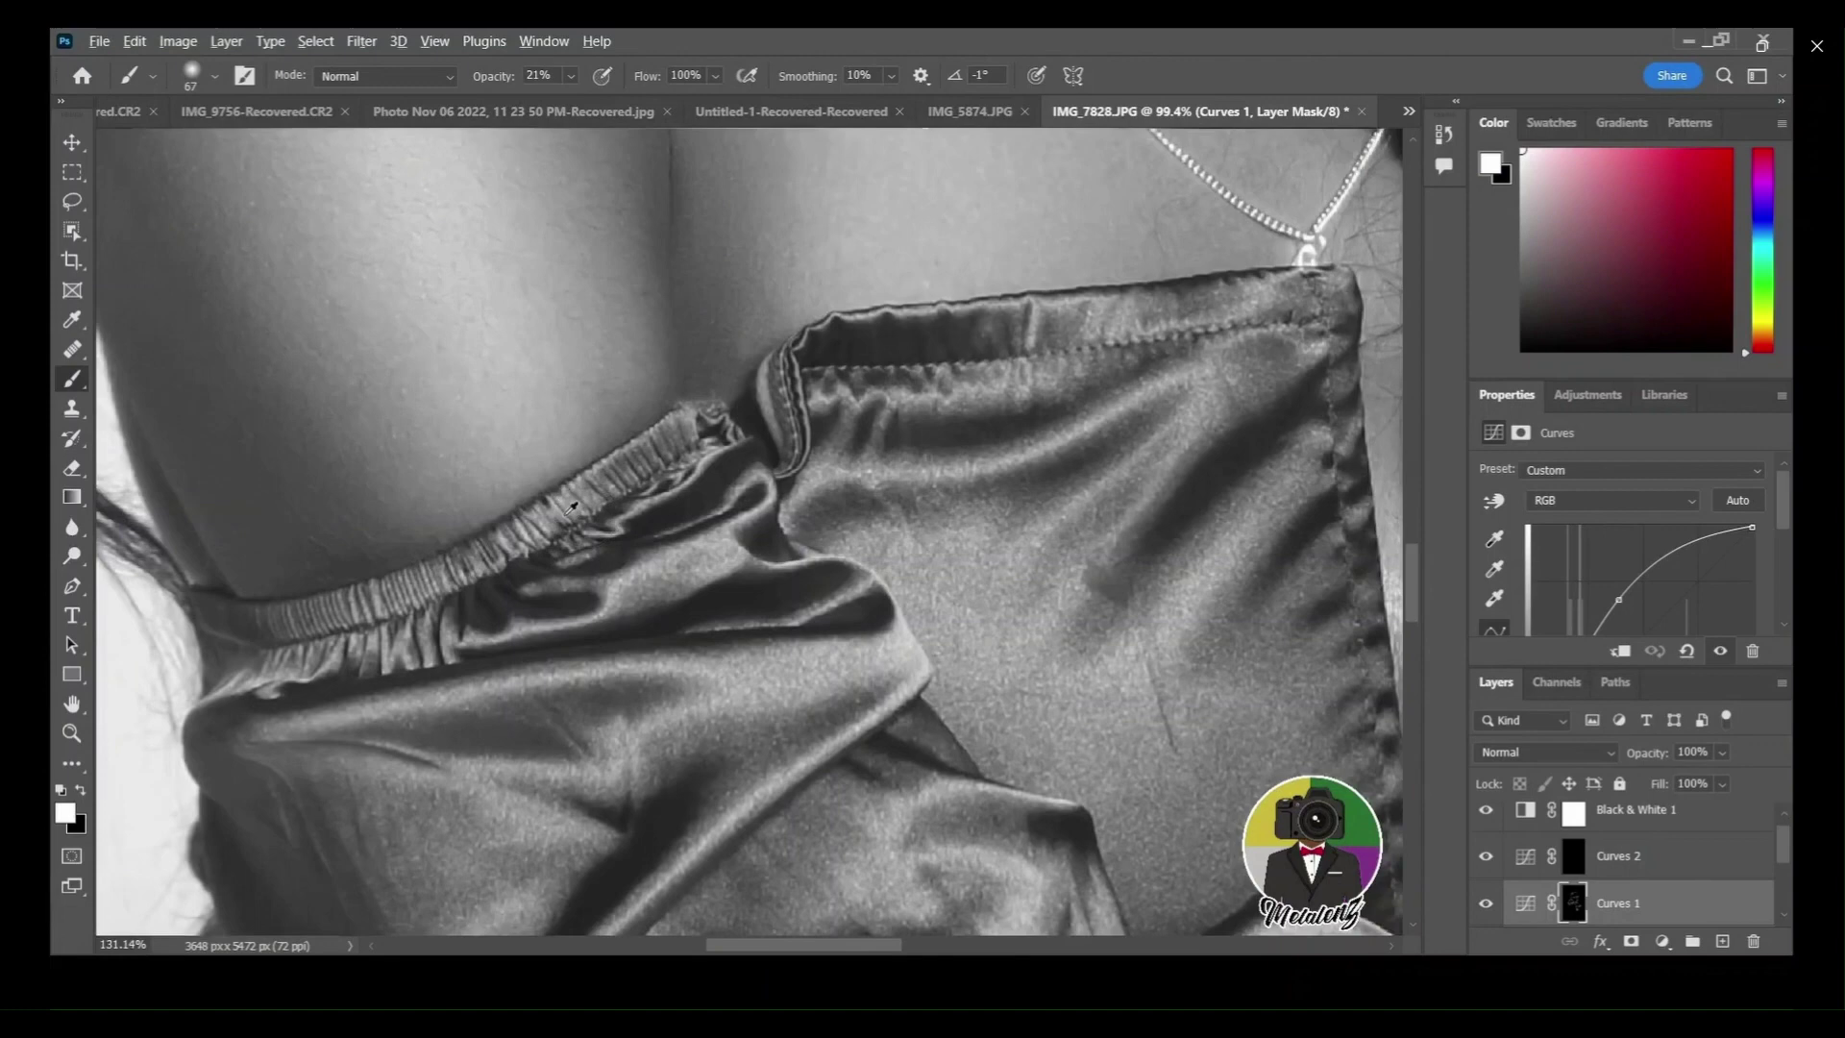
Paint white on the Curves 1 mask over the sleeve's gathered edge and upper folds, using 24 px and 45 px brushes.
{"action": "mouse_move", "coordinate": [677, 429]}
{"action": "left_mouse_down"}
{"action": "mouse_move", "coordinate": [542, 538]}
{"action": "mouse_move", "coordinate": [233, 690]}
{"action": "left_mouse_up"}
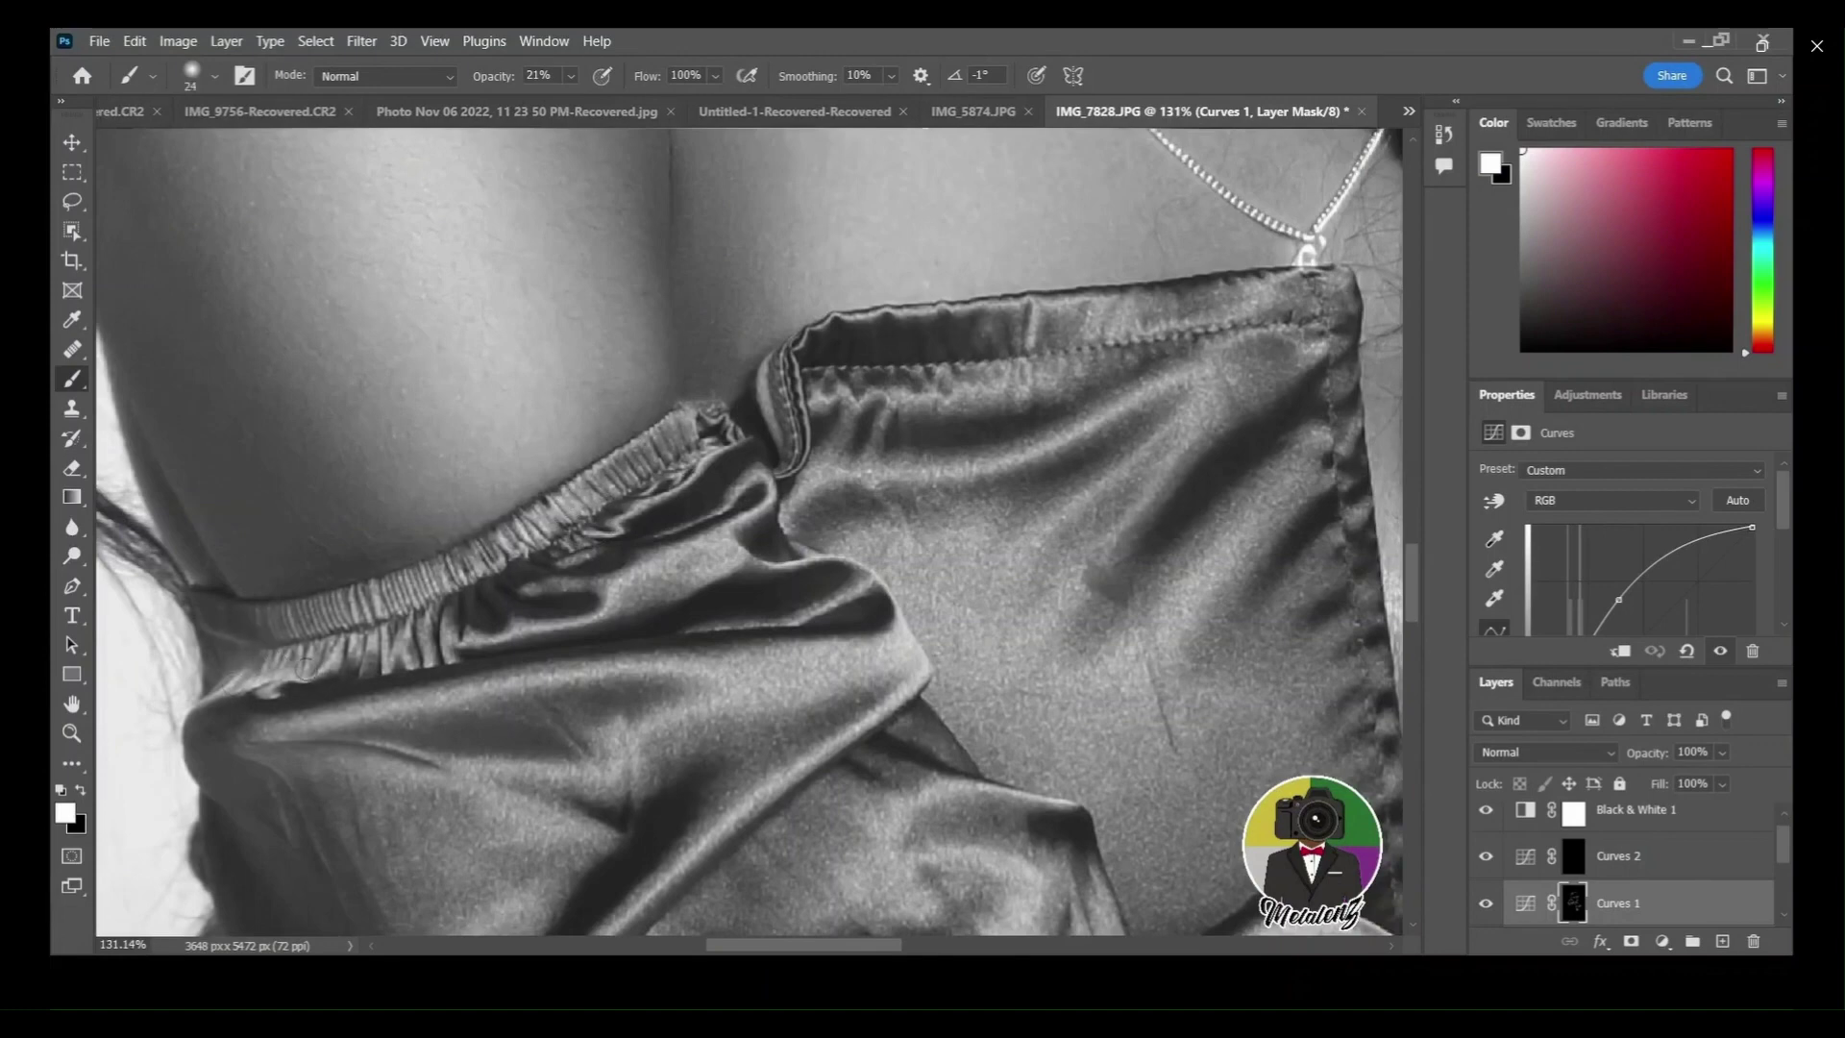
{"action": "mouse_move", "coordinate": [464, 641]}
{"action": "left_mouse_down"}
{"action": "mouse_move", "coordinate": [602, 616]}
{"action": "mouse_move", "coordinate": [617, 584]}
{"action": "mouse_move", "coordinate": [516, 593]}
{"action": "mouse_move", "coordinate": [586, 562]}
{"action": "mouse_move", "coordinate": [654, 607]}
{"action": "mouse_move", "coordinate": [744, 556]}
{"action": "left_mouse_up"}
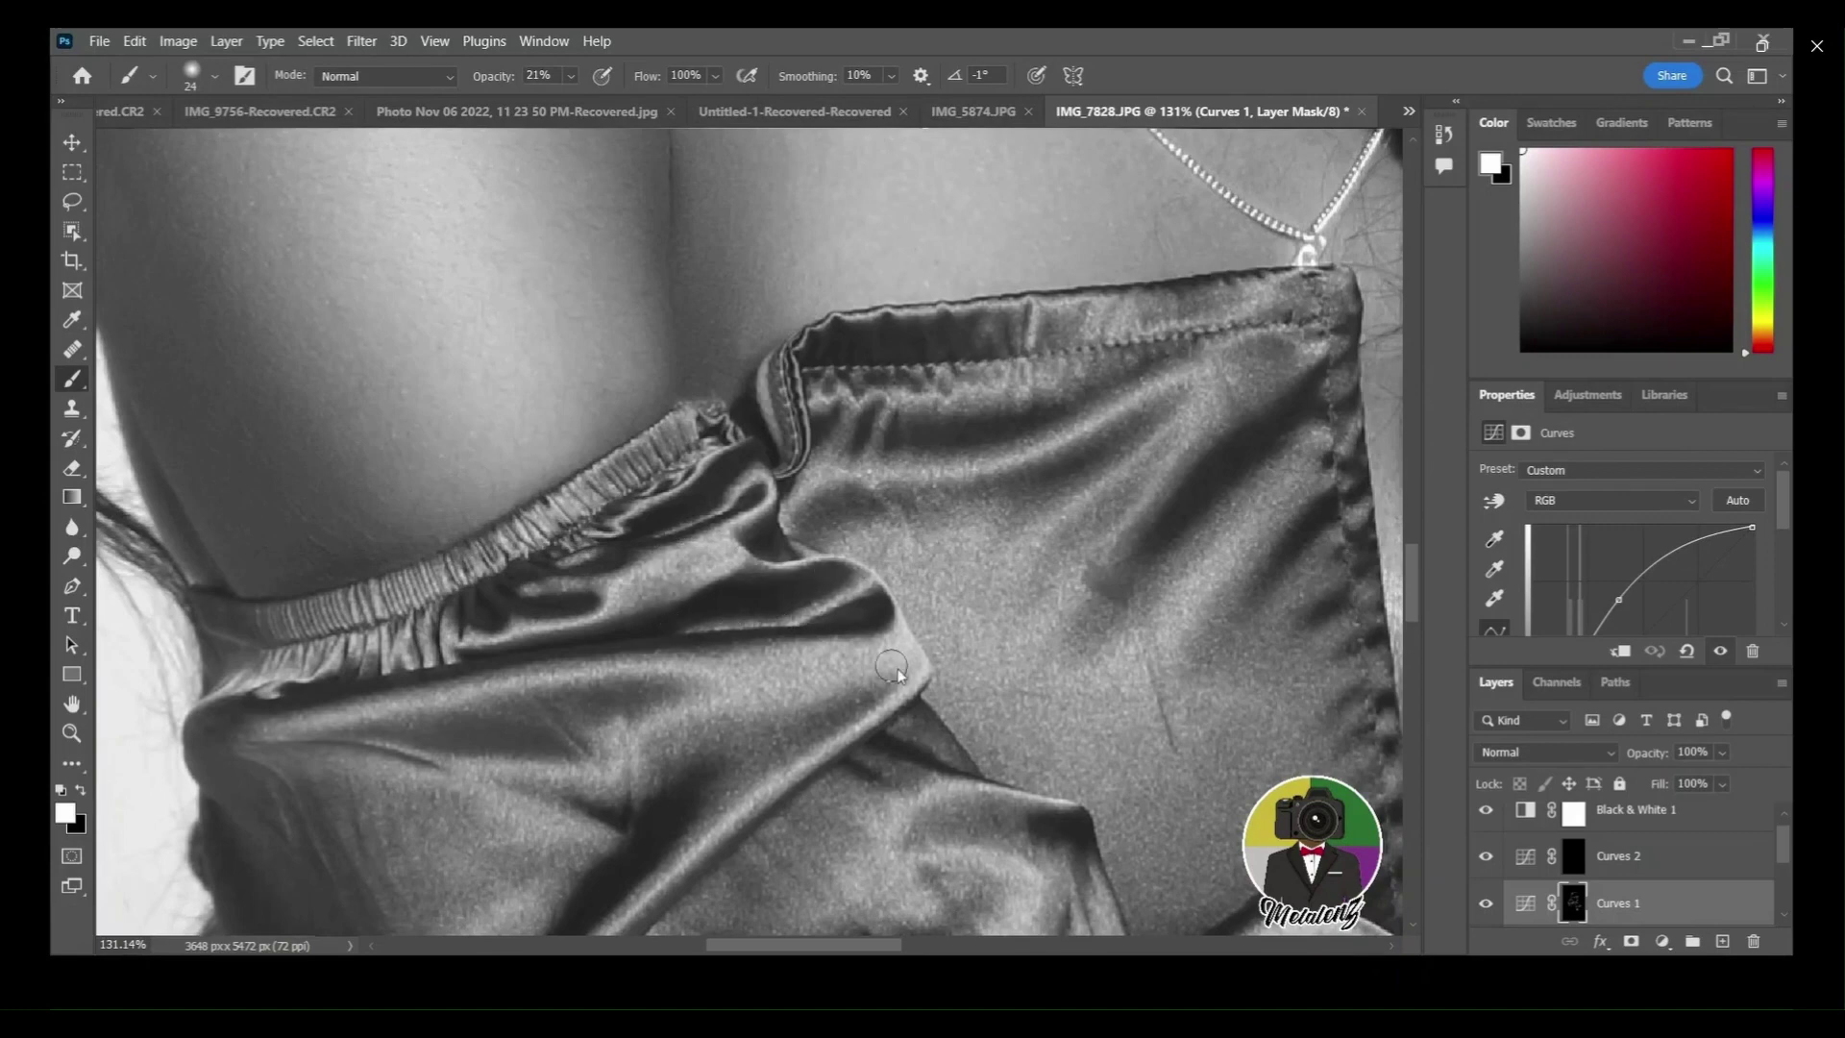
{"action": "key", "text": "bracketright"}
{"action": "key", "text": "bracketright"}
{"action": "mouse_move", "coordinate": [776, 689]}
{"action": "left_mouse_down"}
{"action": "mouse_move", "coordinate": [678, 702]}
{"action": "mouse_move", "coordinate": [632, 663]}
{"action": "mouse_move", "coordinate": [288, 716]}
{"action": "left_mouse_up"}
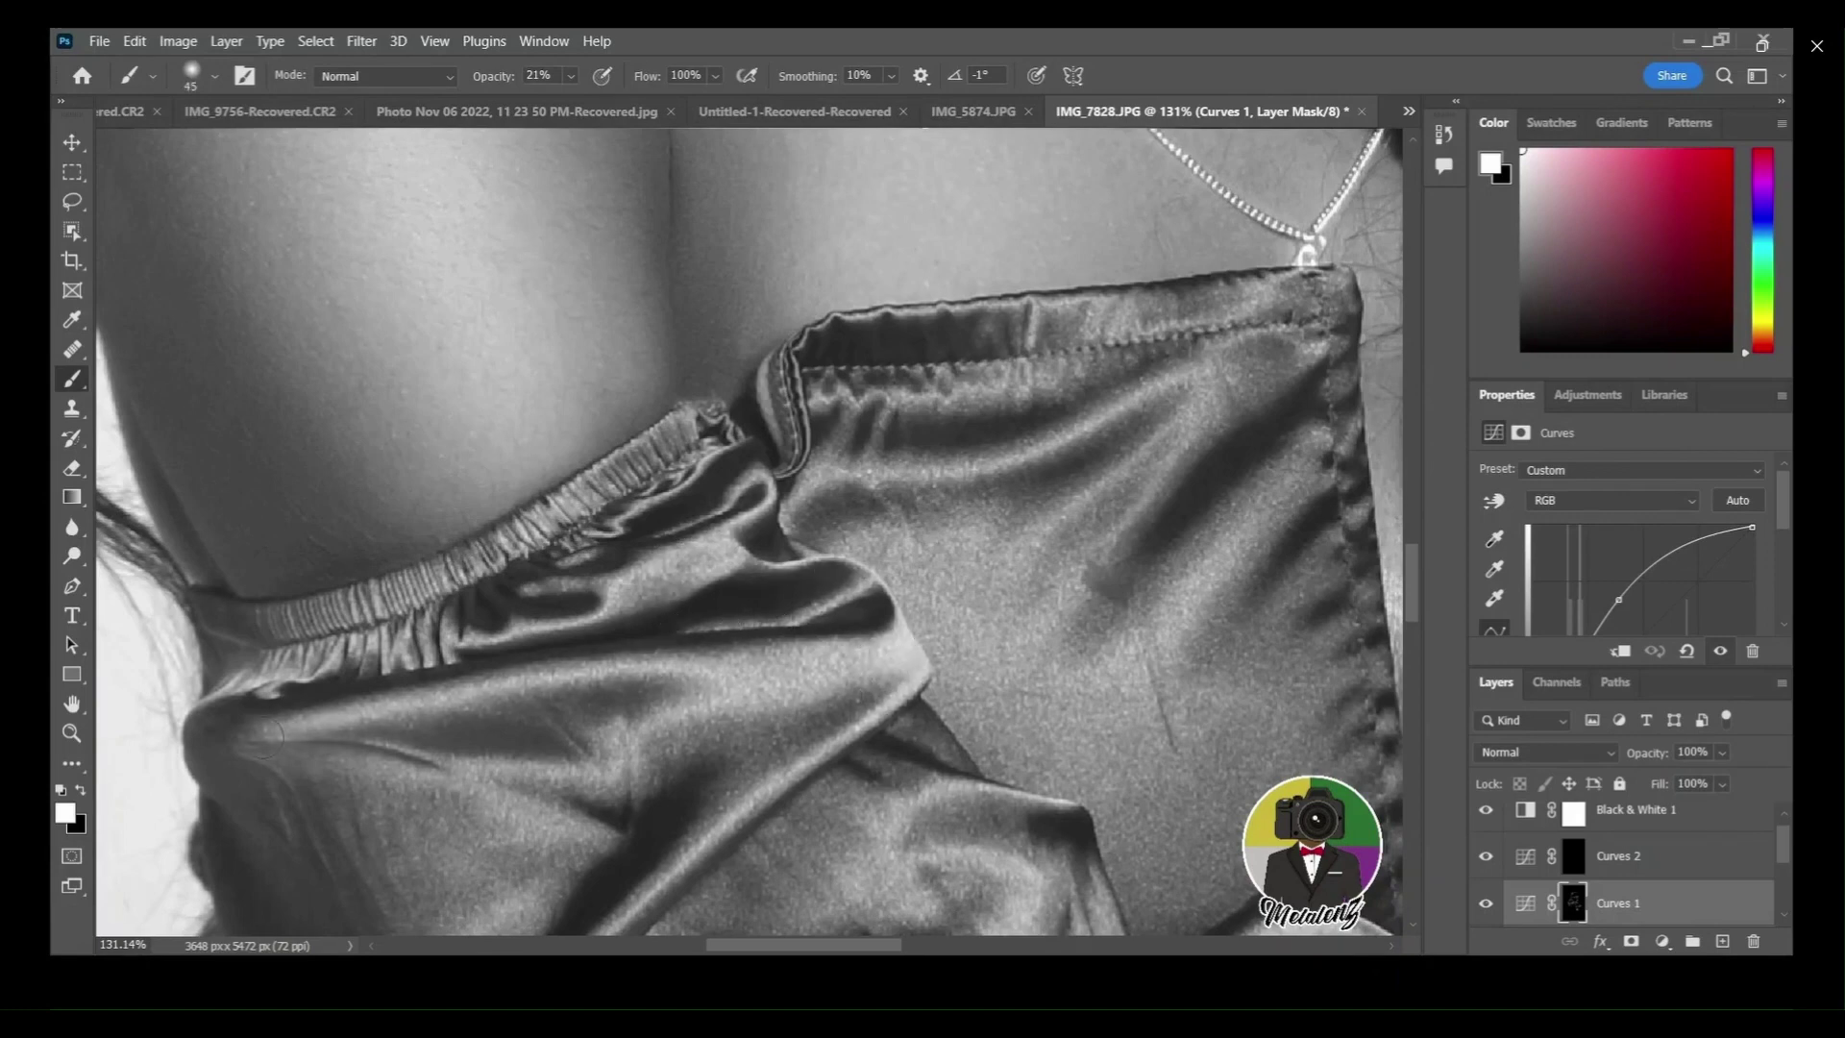
Brighten the sleeve's long diagonal fold on the Curves 1 mask, reducing the brush to 18 px for the narrow highlights.
{"action": "scroll", "coordinate": [413, 827], "scroll_direction": "down", "scroll_amount": 2}
{"action": "mouse_move", "coordinate": [412, 834]}
{"action": "left_mouse_down"}
{"action": "mouse_move", "coordinate": [471, 672]}
{"action": "mouse_move", "coordinate": [567, 663]}
{"action": "mouse_move", "coordinate": [812, 559]}
{"action": "left_mouse_up"}
{"action": "key", "text": "bracketleft"}
{"action": "key", "text": "bracketleft"}
{"action": "key", "text": "bracketleft"}
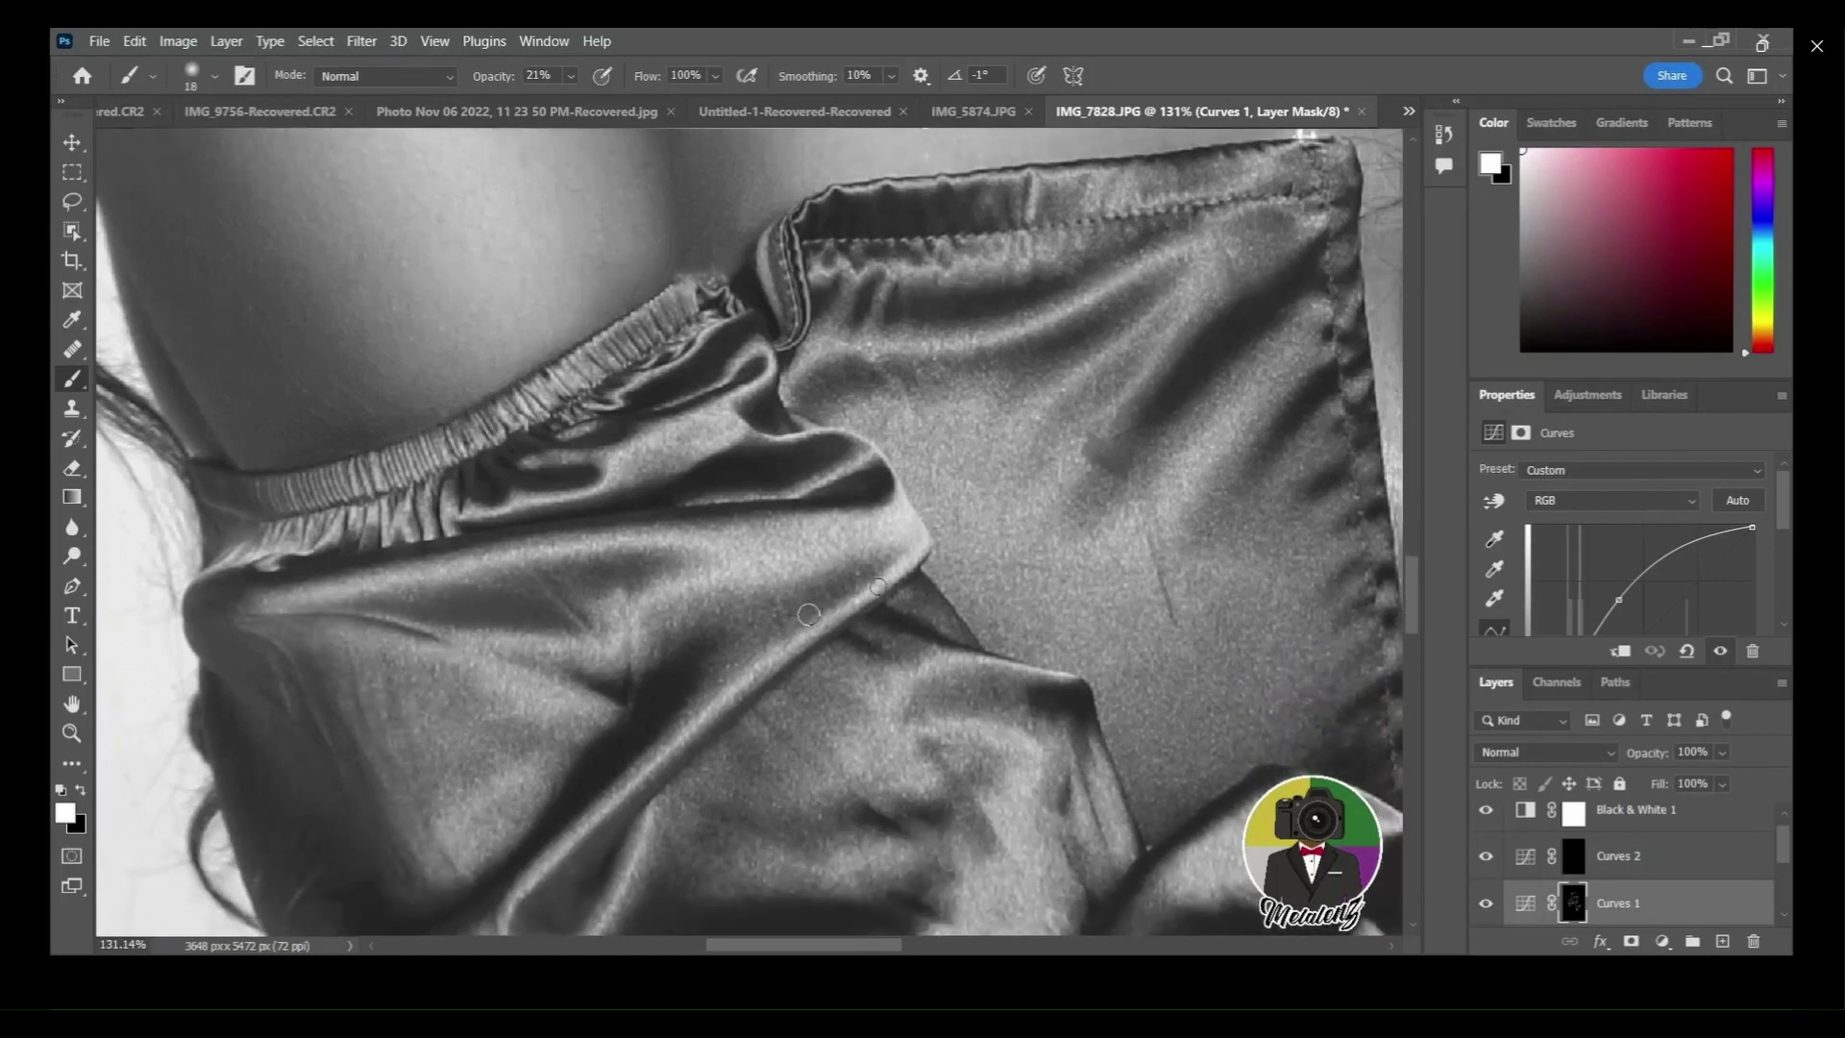
{"action": "scroll", "coordinate": [532, 823], "scroll_direction": "down", "scroll_amount": 2}
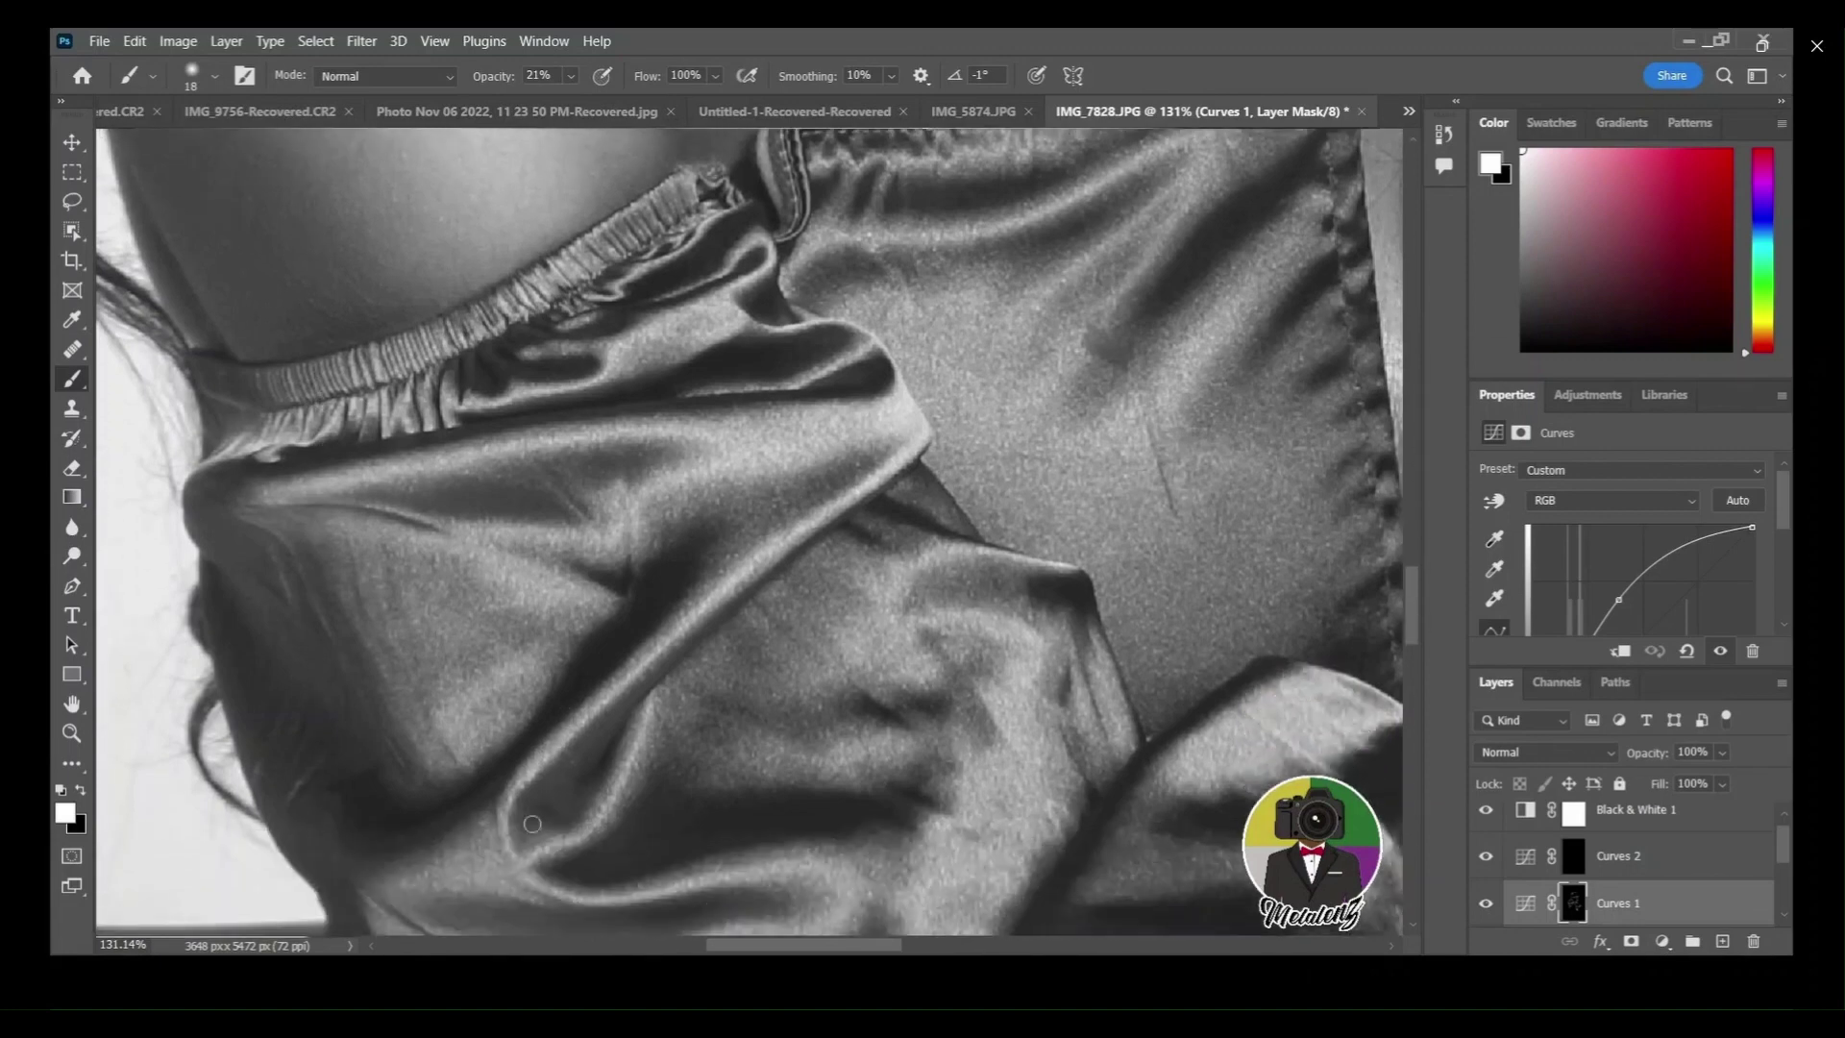
{"action": "scroll", "coordinate": [538, 768], "scroll_direction": "down", "scroll_amount": 2}
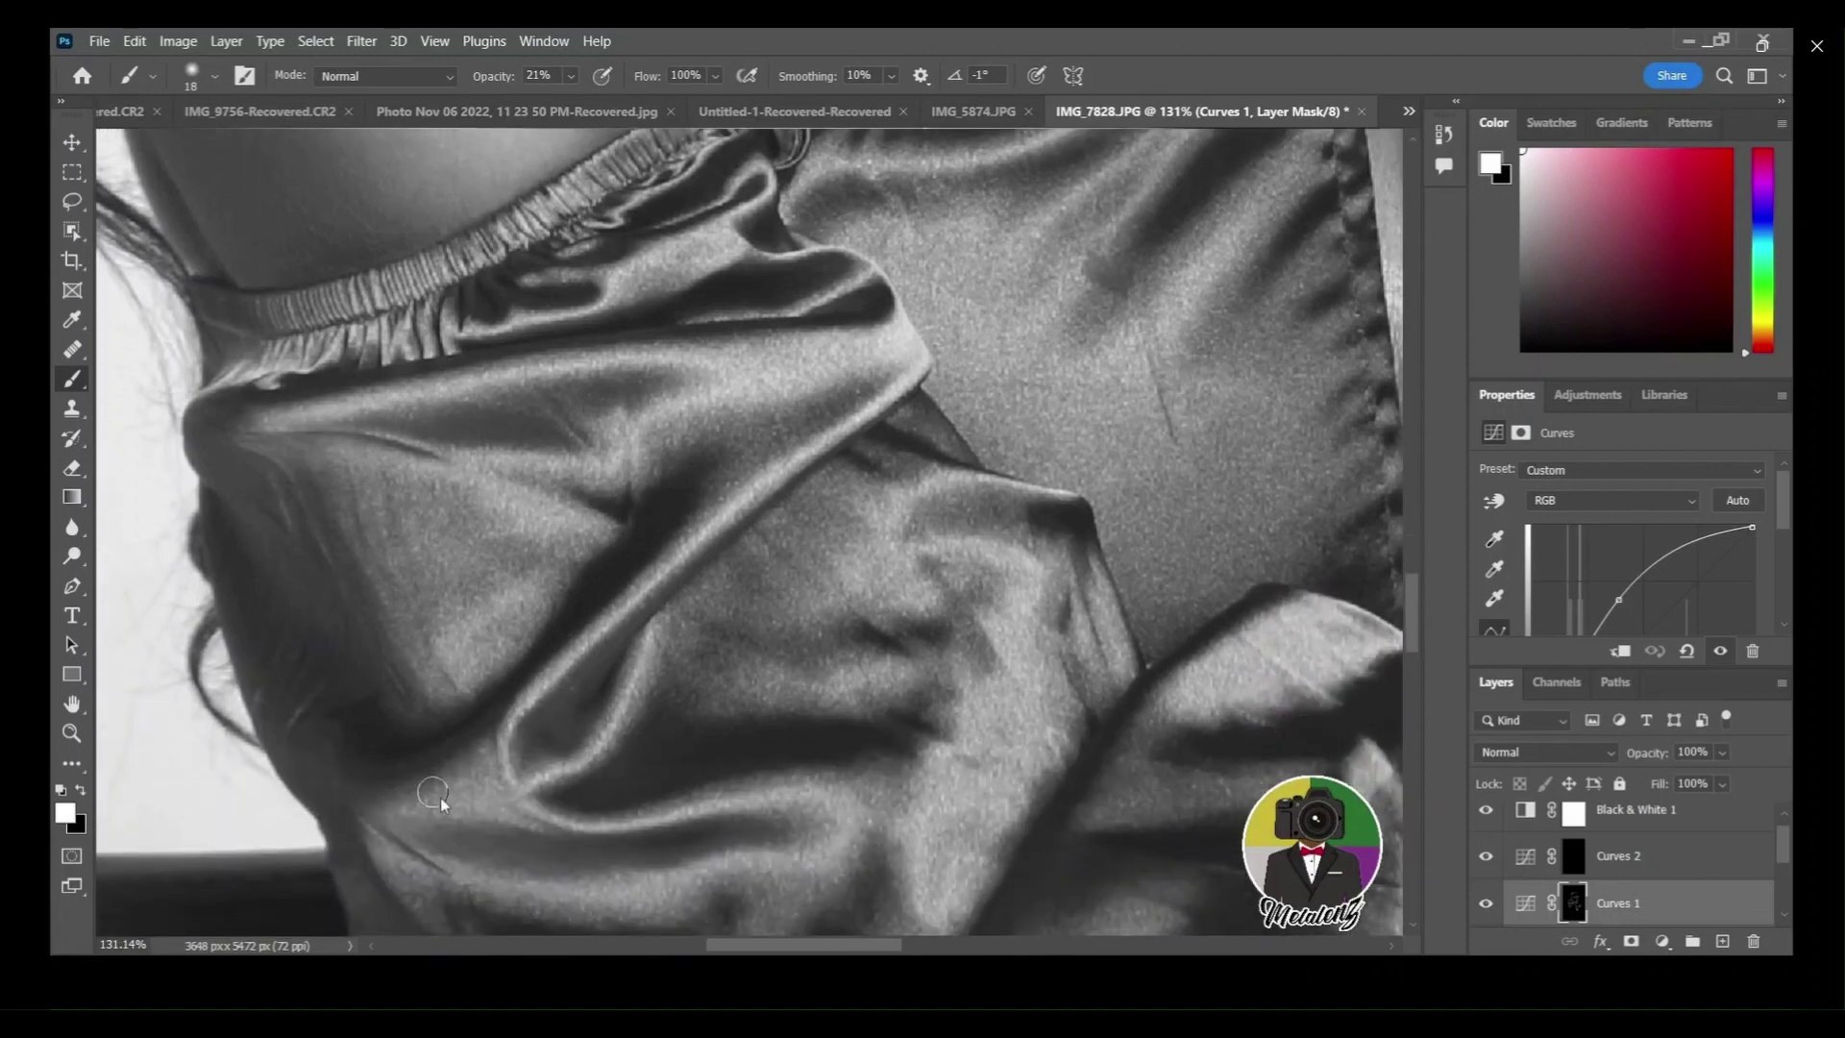
Enlarge the brush to 25 px and paint the highlights of the sleeve's lower folds on the Curves 1 mask.
{"action": "key", "text": "bracketright"}
{"action": "mouse_move", "coordinate": [438, 795]}
{"action": "left_mouse_down"}
{"action": "mouse_move", "coordinate": [532, 825]}
{"action": "mouse_move", "coordinate": [806, 789]}
{"action": "mouse_move", "coordinate": [825, 853]}
{"action": "mouse_move", "coordinate": [676, 916]}
{"action": "mouse_move", "coordinate": [408, 880]}
{"action": "mouse_move", "coordinate": [460, 866]}
{"action": "left_mouse_up"}
{"action": "scroll", "coordinate": [832, 846], "scroll_direction": "down", "scroll_amount": 2}
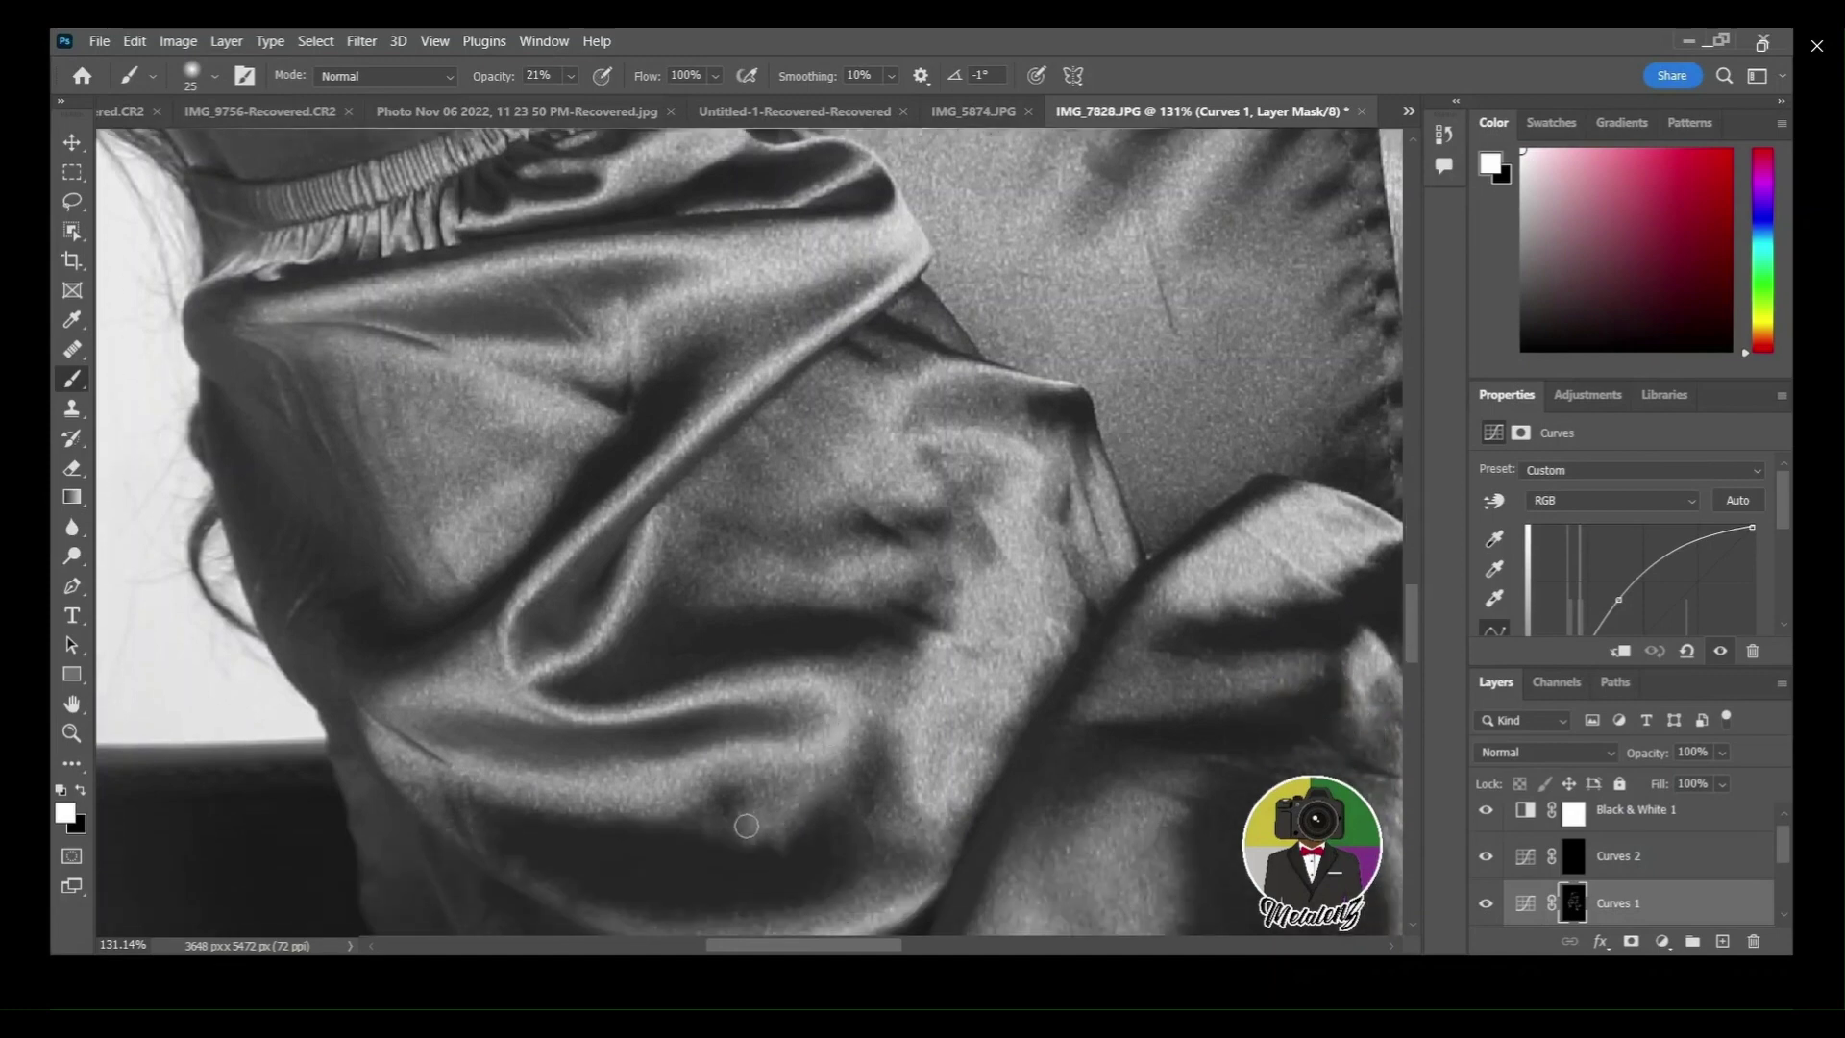
{"action": "scroll", "coordinate": [794, 765], "scroll_direction": "down", "scroll_amount": 2}
{"action": "mouse_move", "coordinate": [486, 784]}
{"action": "left_mouse_down"}
{"action": "mouse_move", "coordinate": [798, 850]}
{"action": "mouse_move", "coordinate": [836, 888]}
{"action": "mouse_move", "coordinate": [785, 855]}
{"action": "left_mouse_up"}
Paint over the highlights at the sleeve's bottom end and on the creased satin beside it on the Curves 1 mask.
{"action": "scroll", "coordinate": [778, 817], "scroll_direction": "down", "scroll_amount": 4}
{"action": "mouse_move", "coordinate": [750, 741]}
{"action": "left_mouse_down"}
{"action": "mouse_move", "coordinate": [611, 797]}
{"action": "mouse_move", "coordinate": [691, 787]}
{"action": "mouse_move", "coordinate": [671, 878]}
{"action": "mouse_move", "coordinate": [639, 854]}
{"action": "mouse_move", "coordinate": [735, 885]}
{"action": "left_mouse_up"}
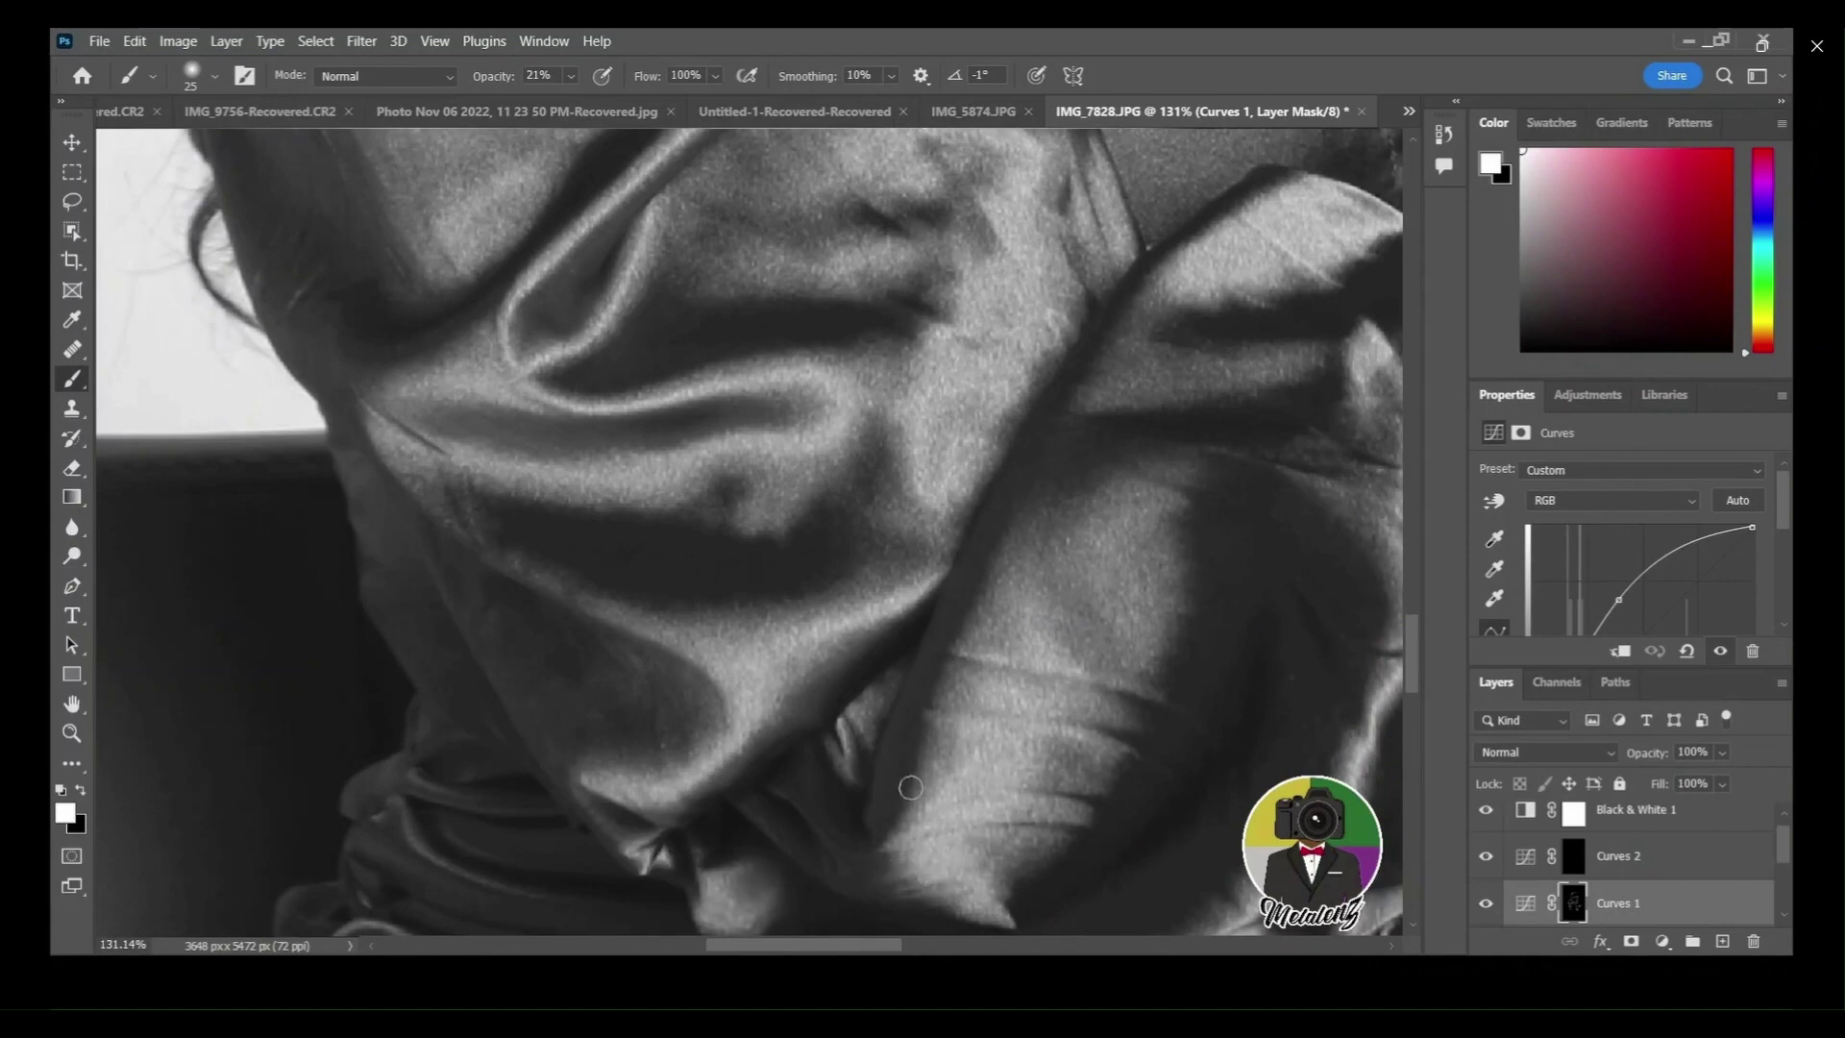
{"action": "mouse_move", "coordinate": [910, 788]}
{"action": "left_mouse_down"}
{"action": "mouse_move", "coordinate": [969, 926]}
{"action": "mouse_move", "coordinate": [1028, 925]}
{"action": "mouse_move", "coordinate": [1041, 807]}
{"action": "left_mouse_up"}
{"action": "mouse_move", "coordinate": [1085, 747]}
{"action": "left_mouse_down"}
{"action": "mouse_move", "coordinate": [961, 759]}
{"action": "mouse_move", "coordinate": [1105, 649]}
{"action": "mouse_move", "coordinate": [1141, 587]}
{"action": "left_mouse_up"}
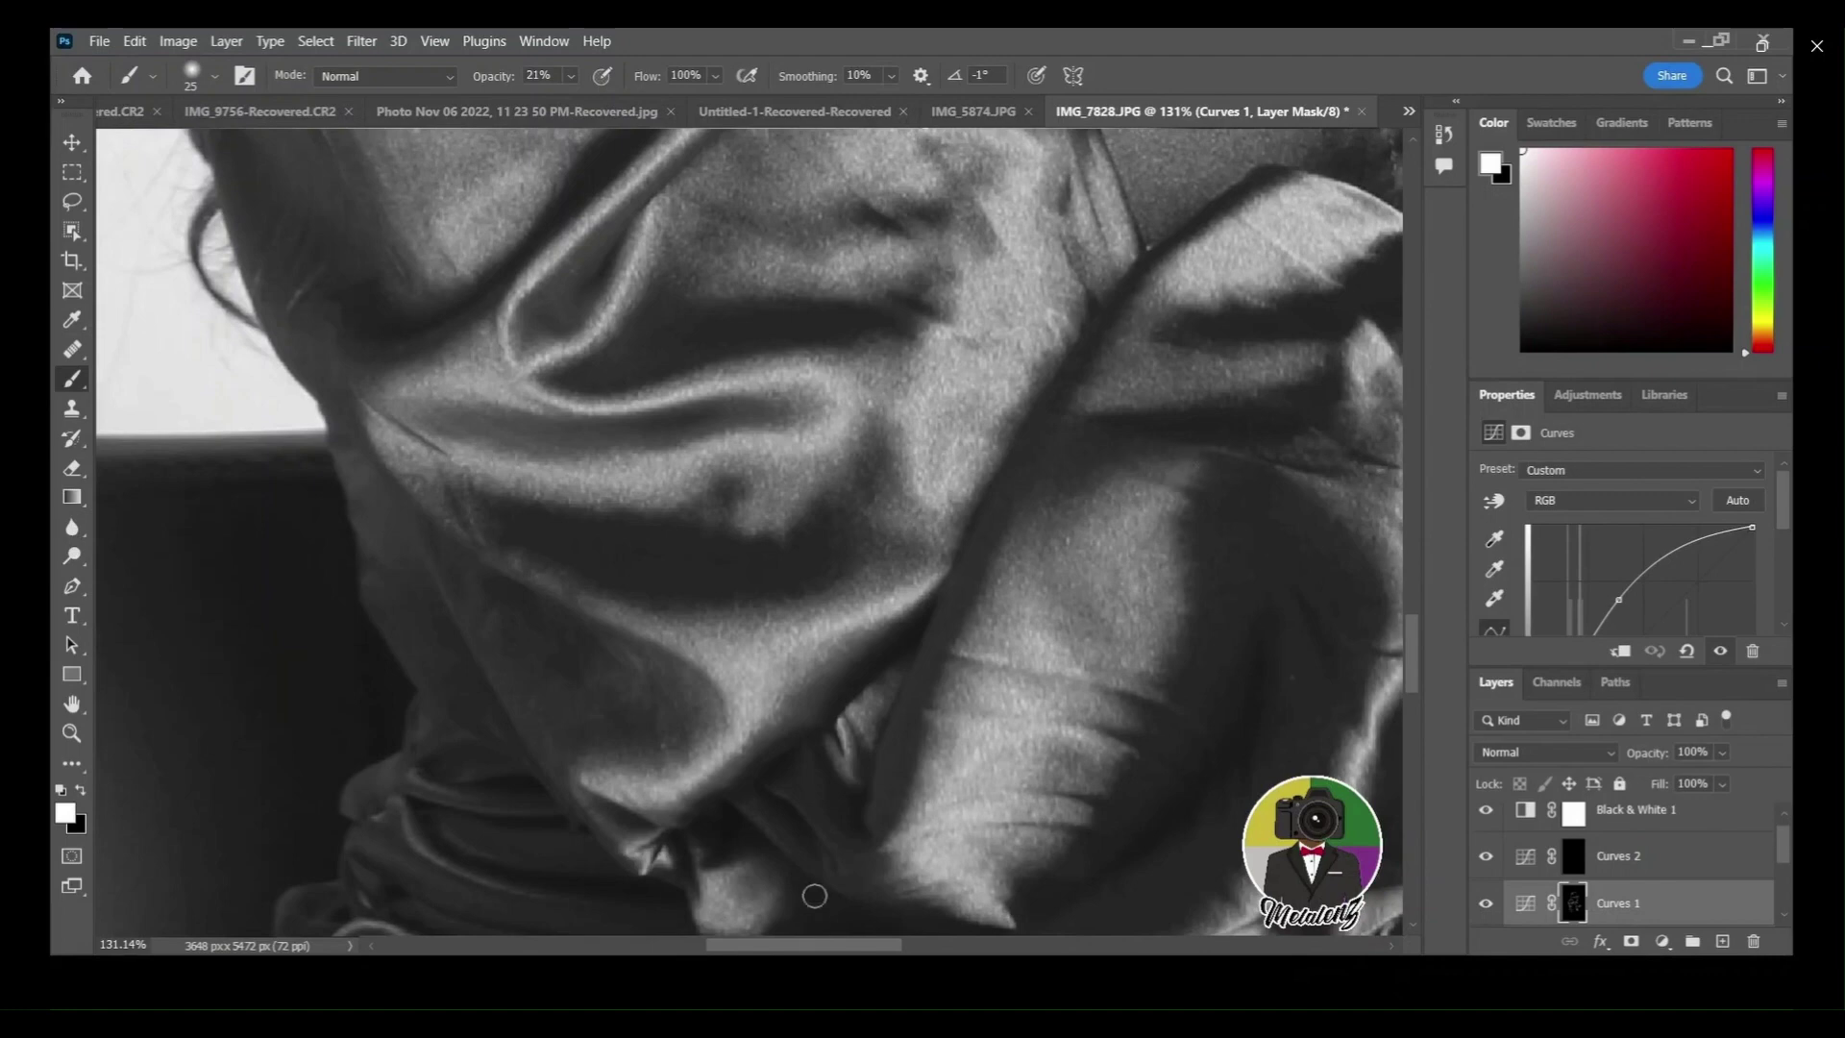
Brighten the gathered folds at the dress's waist and hip on the Curves 1 mask with the 25 px brush.
{"action": "scroll", "coordinate": [815, 895], "scroll_direction": "right", "scroll_amount": 8}
{"action": "scroll", "coordinate": [902, 679], "scroll_direction": "left", "scroll_amount": 1}
{"action": "scroll", "coordinate": [903, 677], "scroll_direction": "down", "scroll_amount": 7}
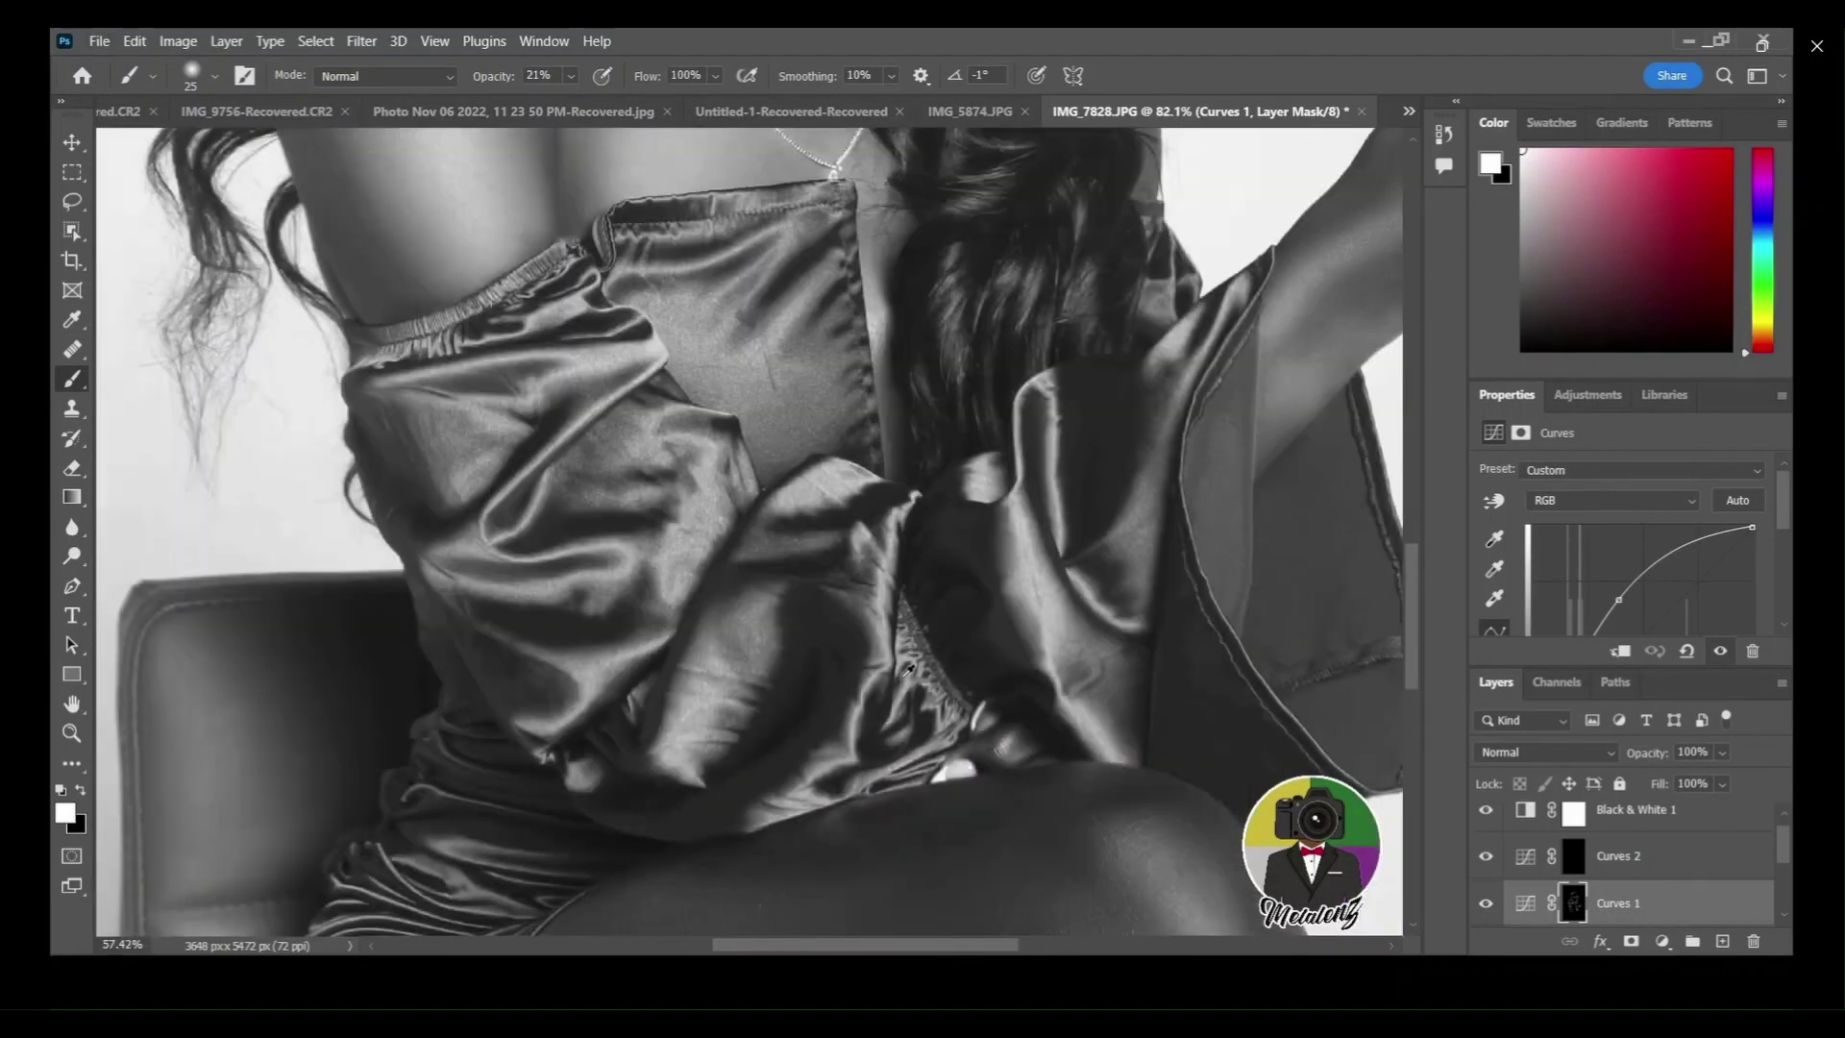
{"action": "scroll", "coordinate": [909, 669], "scroll_direction": "down", "scroll_amount": 4}
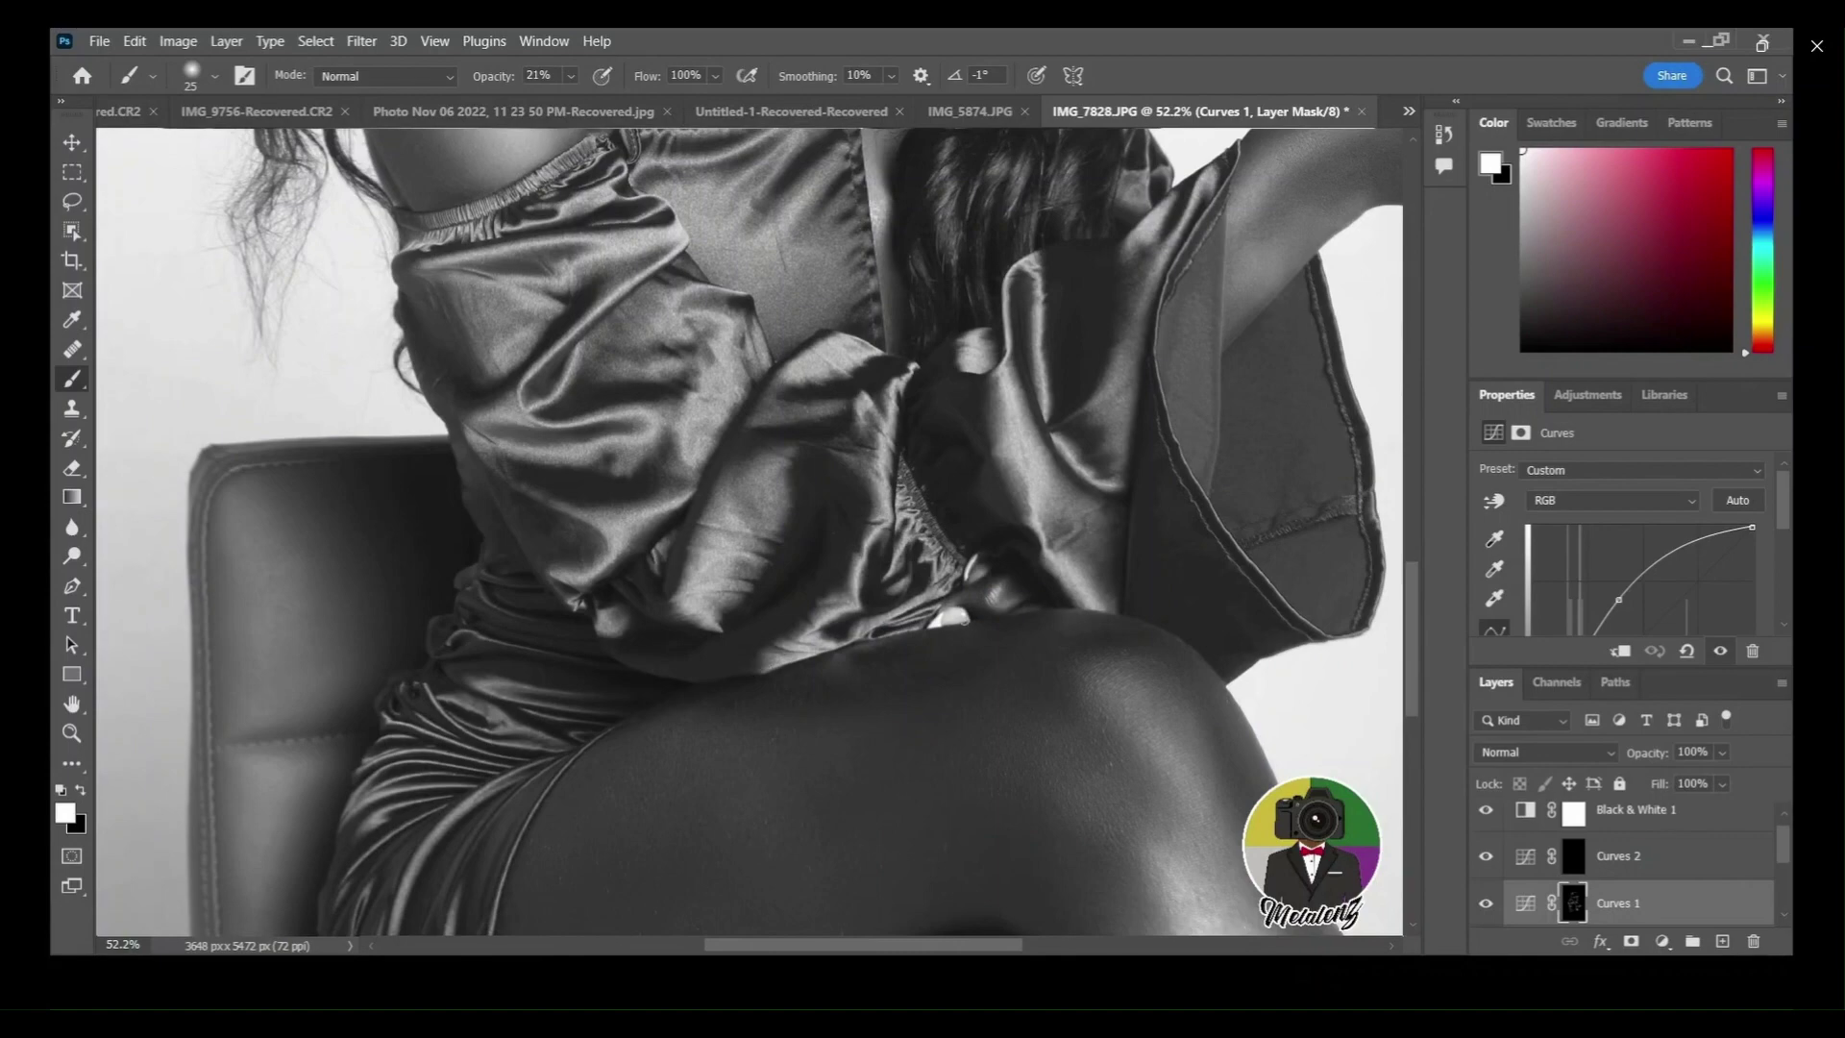
{"action": "scroll", "coordinate": [361, 725], "scroll_direction": "up", "scroll_amount": 7}
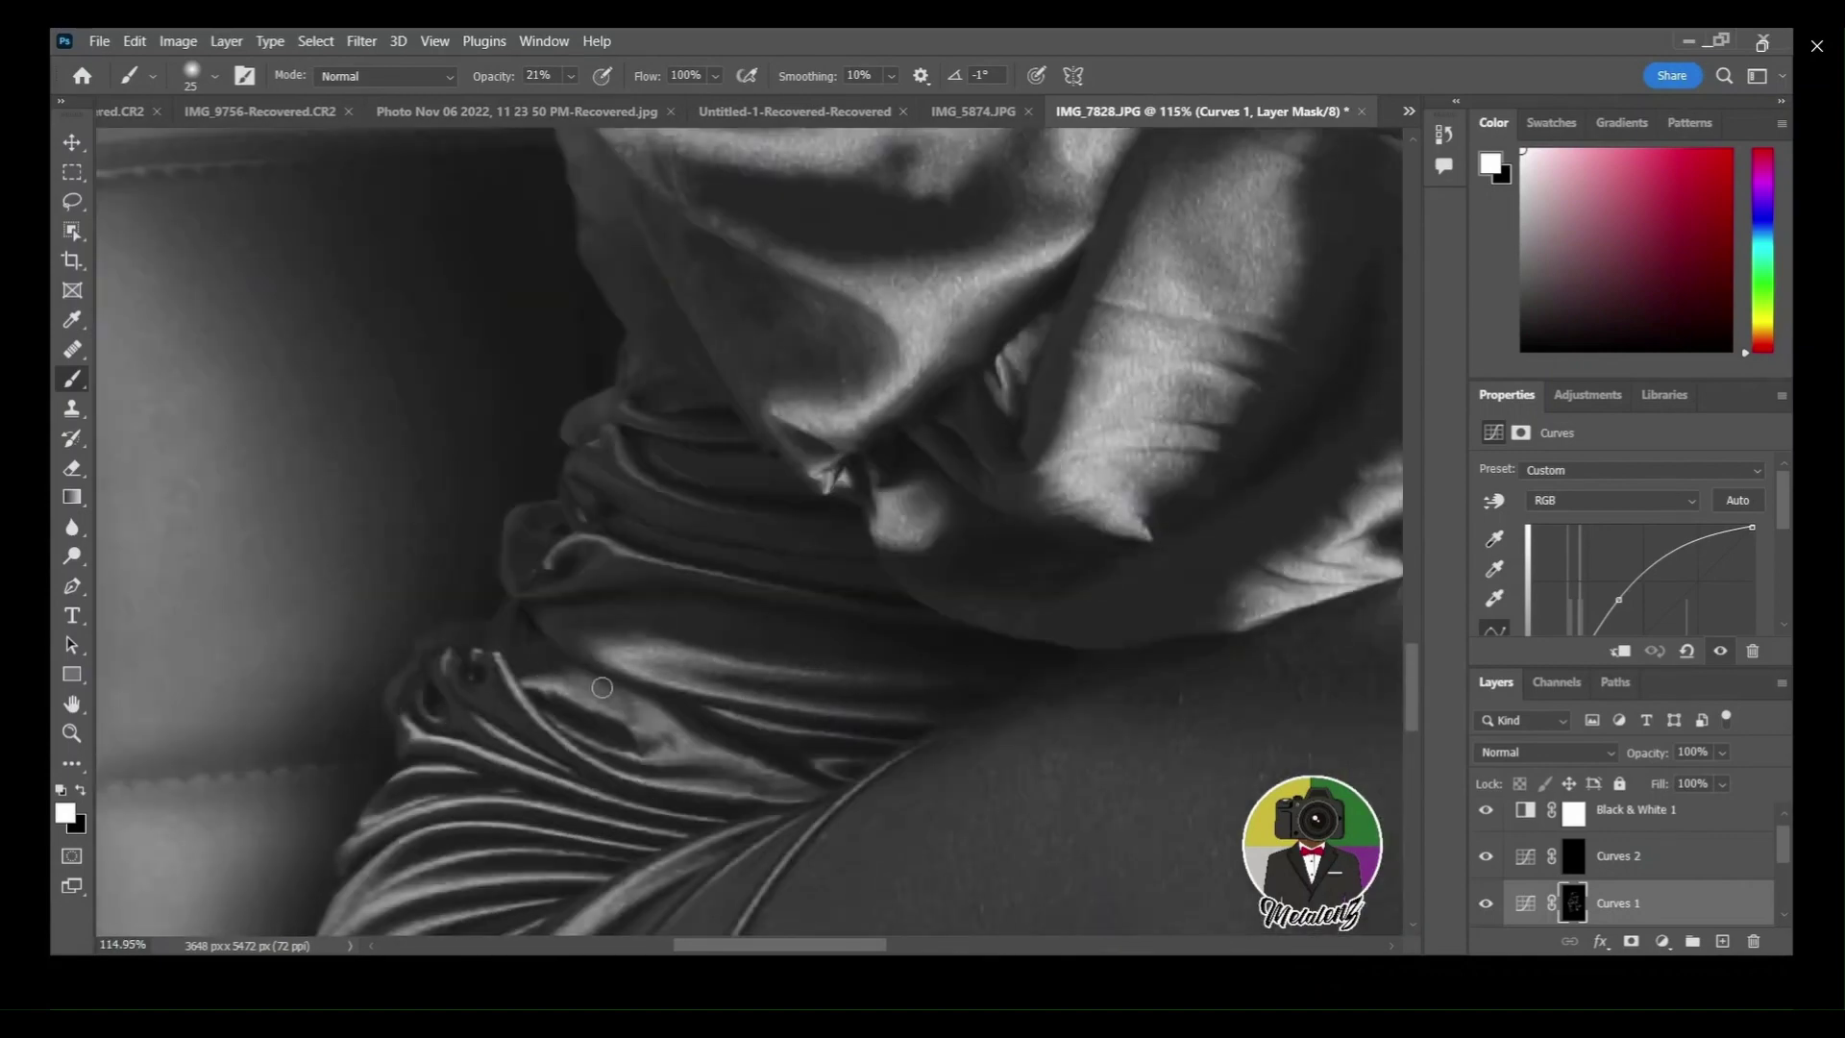
{"action": "mouse_move", "coordinate": [601, 687]}
{"action": "left_mouse_down"}
{"action": "mouse_move", "coordinate": [809, 782]}
{"action": "mouse_move", "coordinate": [539, 722]}
{"action": "mouse_move", "coordinate": [501, 664]}
{"action": "mouse_move", "coordinate": [557, 738]}
{"action": "mouse_move", "coordinate": [692, 794]}
{"action": "left_mouse_up"}
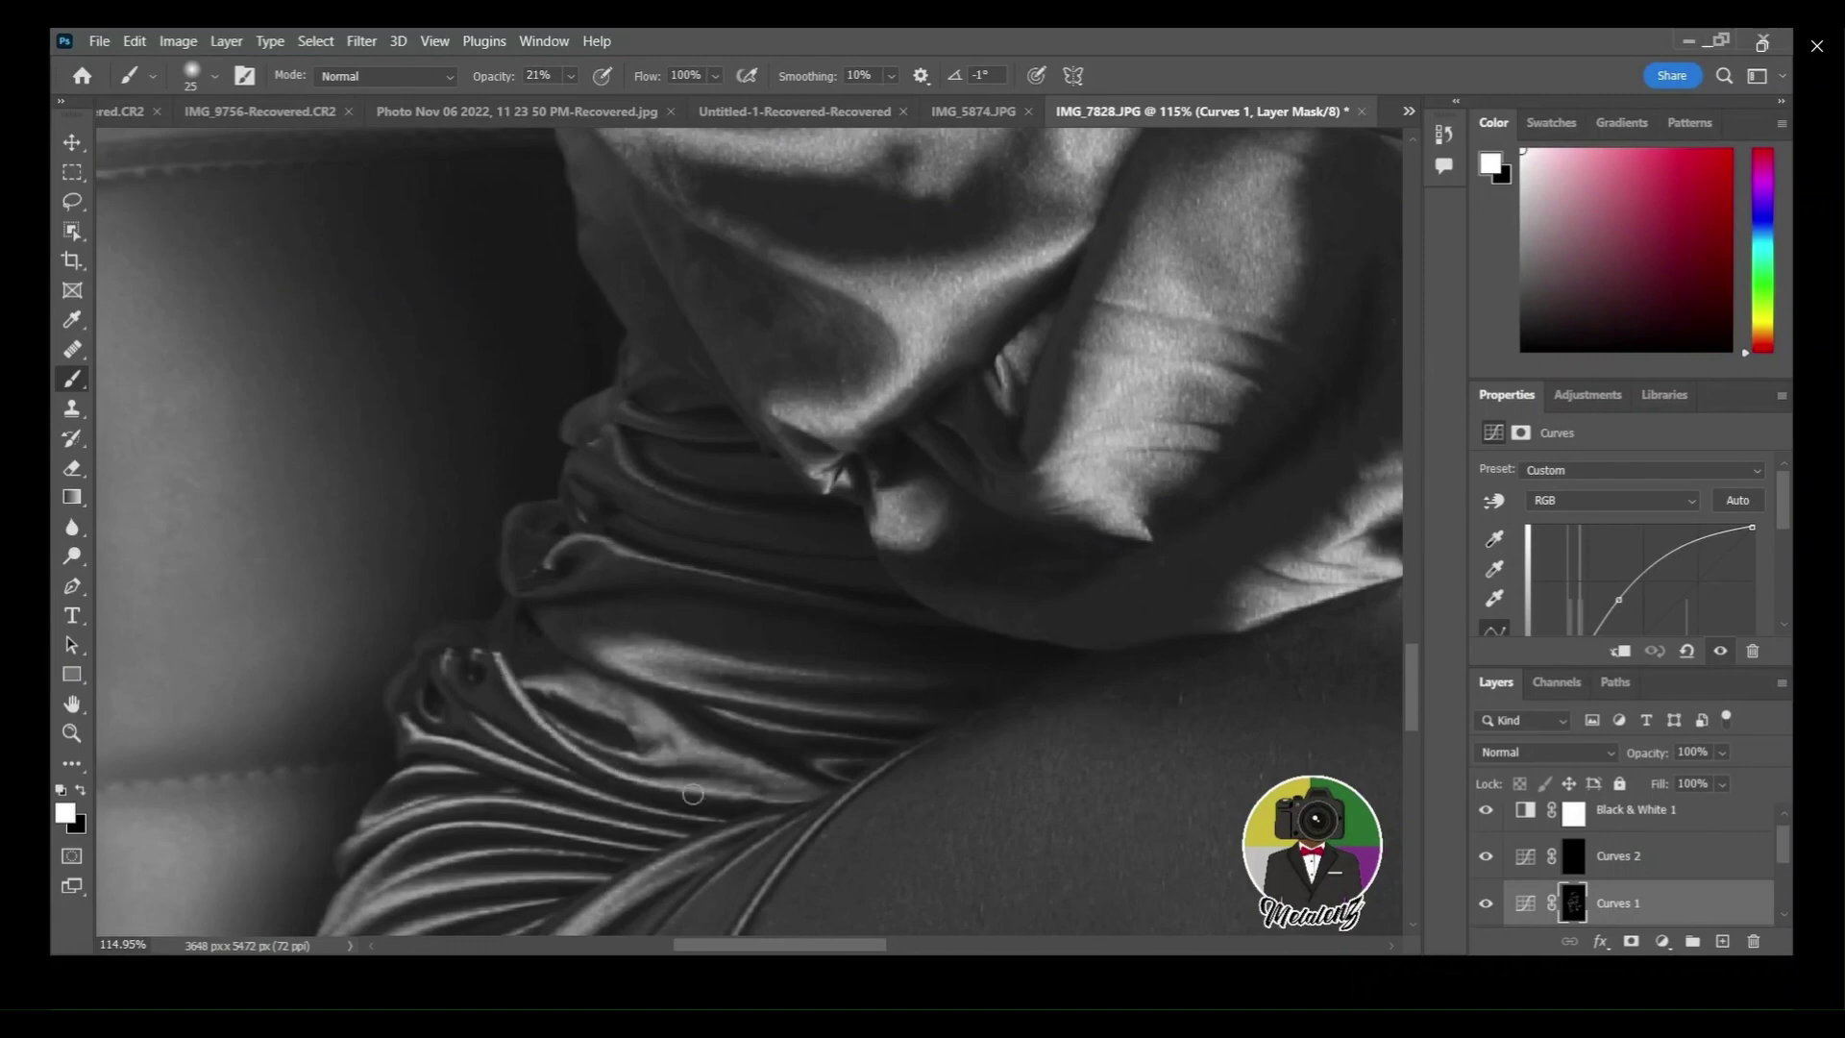
{"action": "left_click_drag", "start_coordinate": [459, 749], "coordinate": [717, 824]}
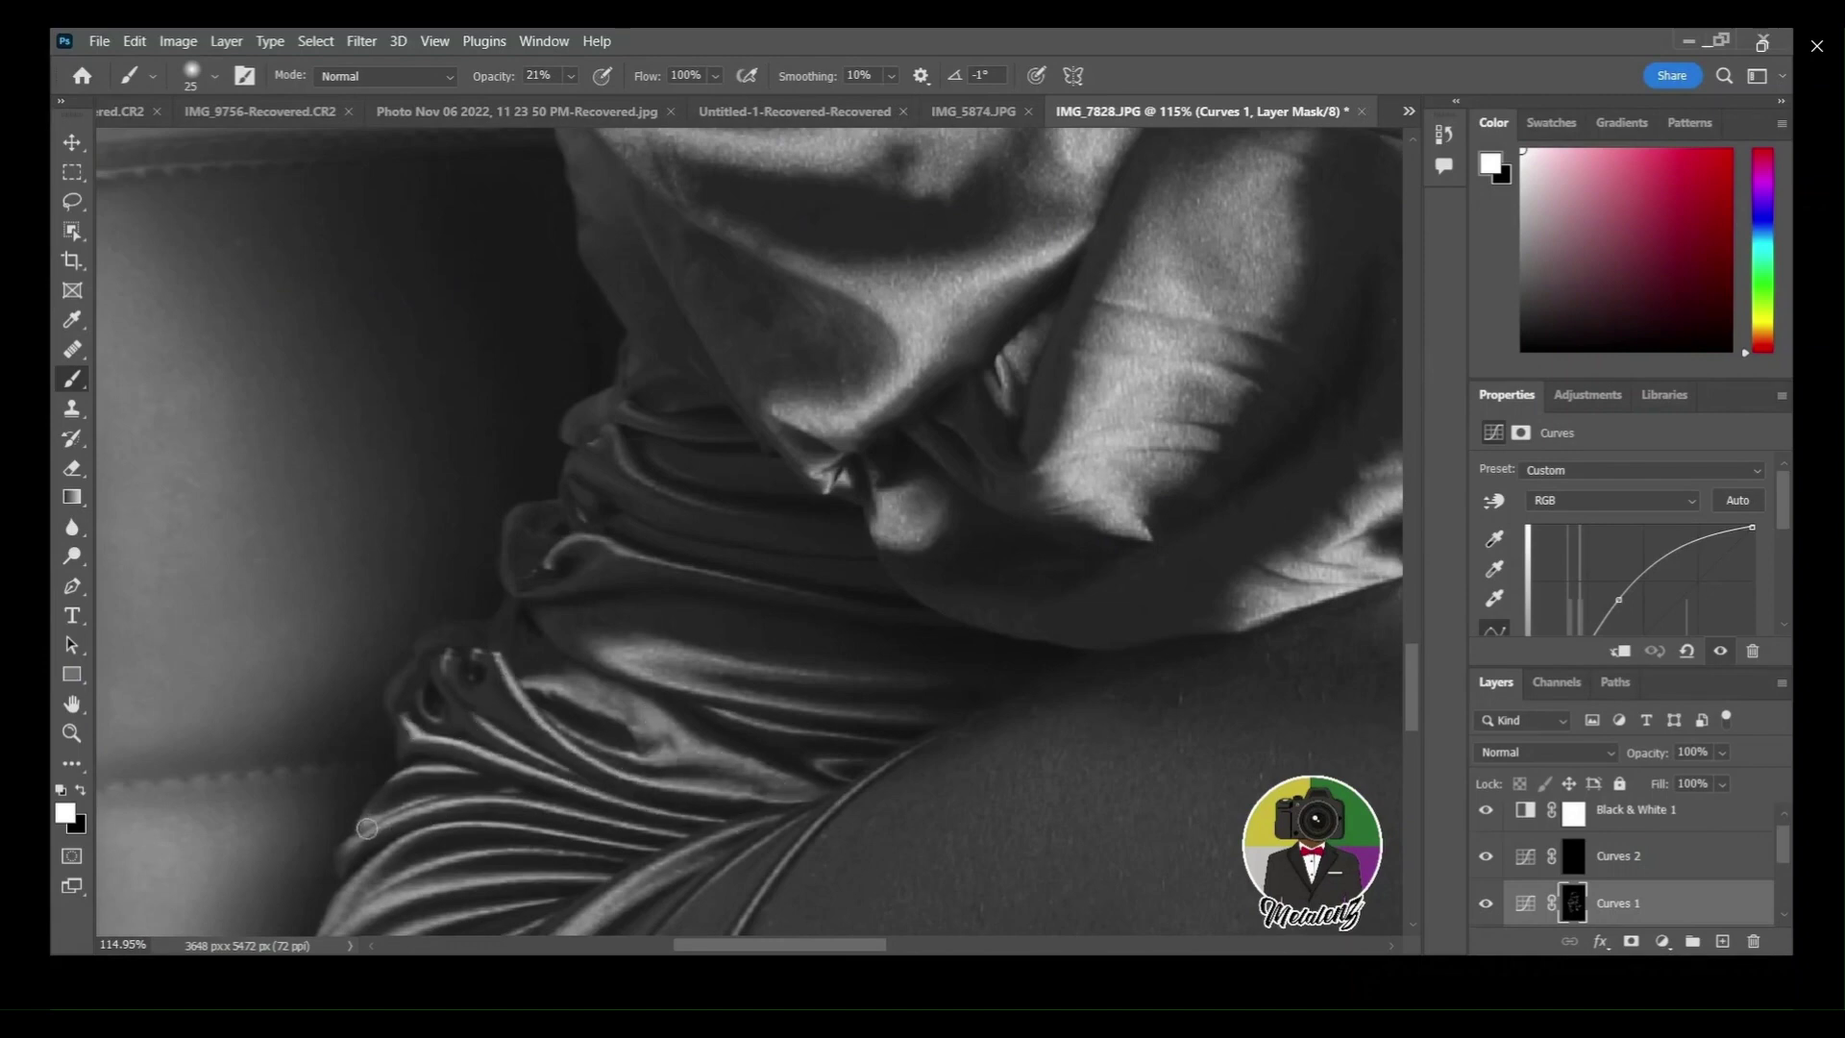
{"action": "mouse_move", "coordinate": [347, 910]}
{"action": "left_mouse_down"}
{"action": "mouse_move", "coordinate": [612, 868]}
{"action": "mouse_move", "coordinate": [515, 855]}
{"action": "mouse_move", "coordinate": [381, 864]}
{"action": "left_mouse_up"}
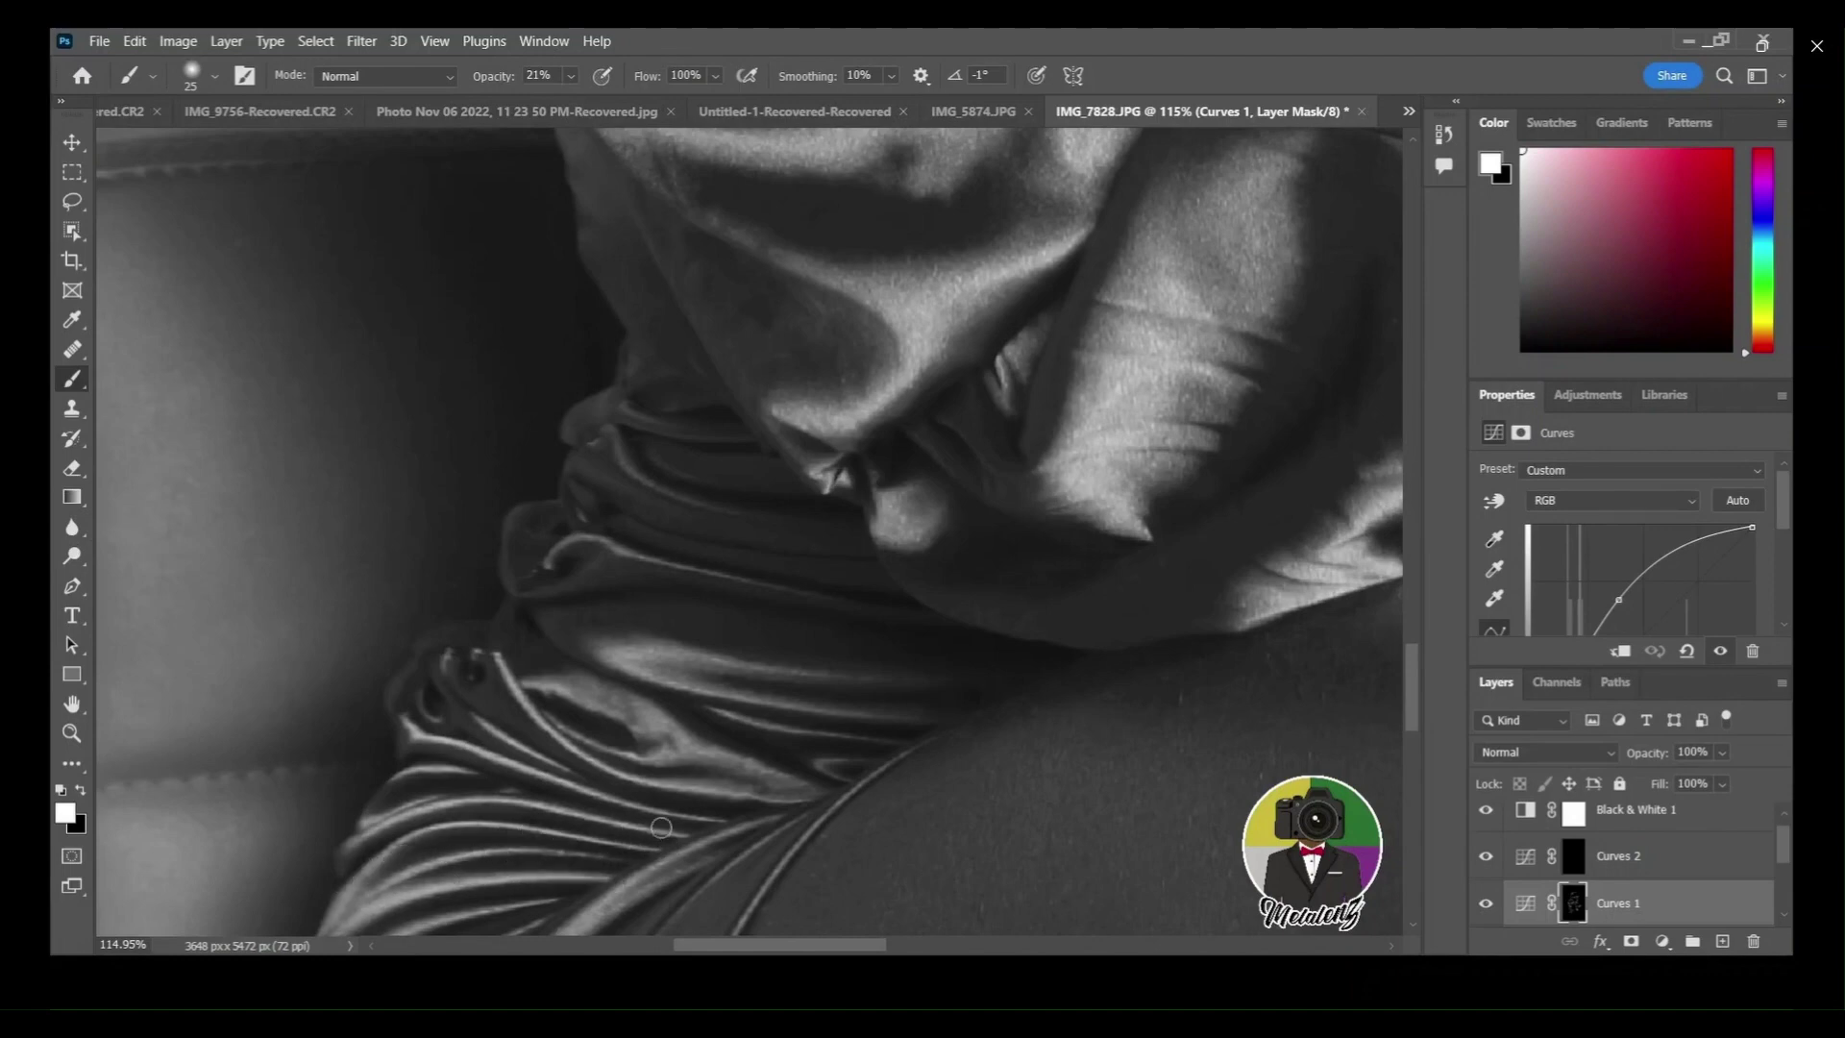
Paint the highlights of the skirt's pleats down to the hem and along its edge against the thigh.
{"action": "scroll", "coordinate": [661, 827], "scroll_direction": "down", "scroll_amount": 5}
{"action": "mouse_move", "coordinate": [715, 487]}
{"action": "left_mouse_down"}
{"action": "mouse_move", "coordinate": [683, 536]}
{"action": "mouse_move", "coordinate": [591, 572]}
{"action": "mouse_move", "coordinate": [424, 829]}
{"action": "mouse_move", "coordinate": [401, 905]}
{"action": "left_mouse_up"}
{"action": "scroll", "coordinate": [435, 763], "scroll_direction": "down", "scroll_amount": 1}
{"action": "scroll", "coordinate": [435, 763], "scroll_direction": "down", "scroll_amount": 1}
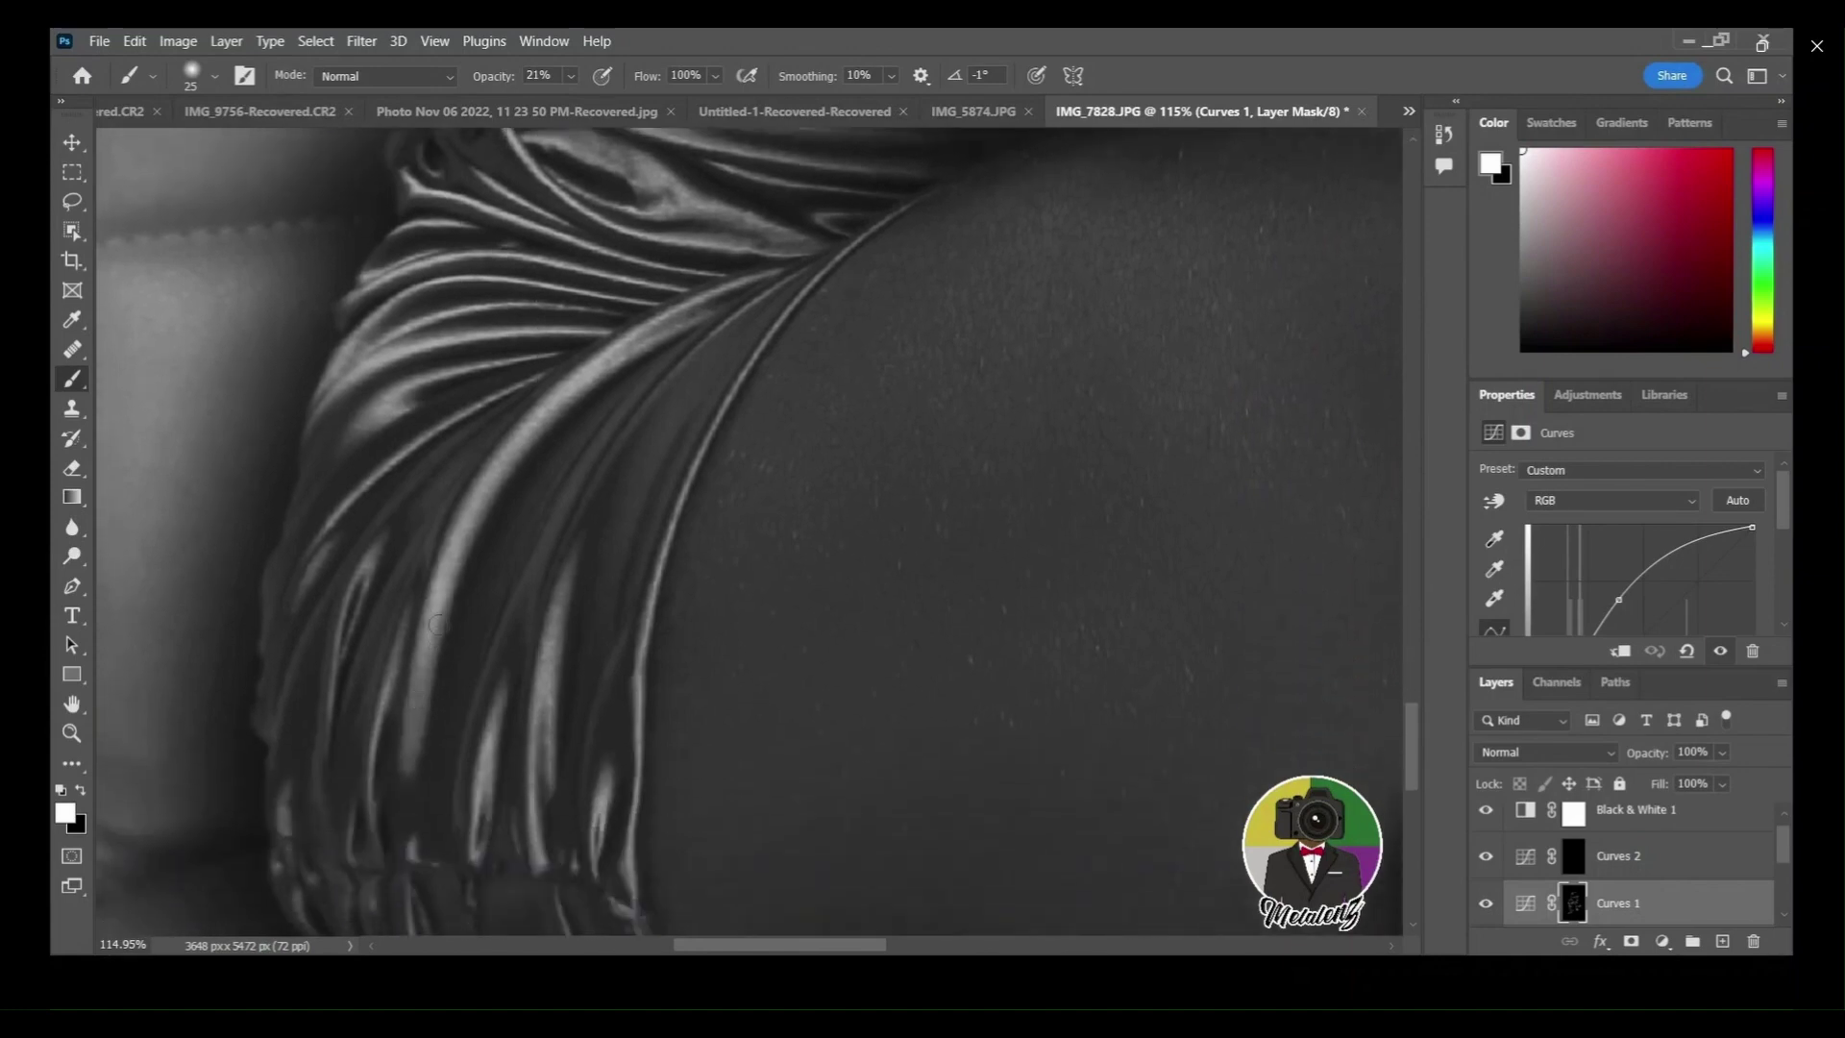
{"action": "left_click_drag", "start_coordinate": [442, 589], "coordinate": [402, 753]}
{"action": "left_click_drag", "start_coordinate": [490, 689], "coordinate": [487, 830]}
{"action": "left_click_drag", "start_coordinate": [569, 583], "coordinate": [538, 796]}
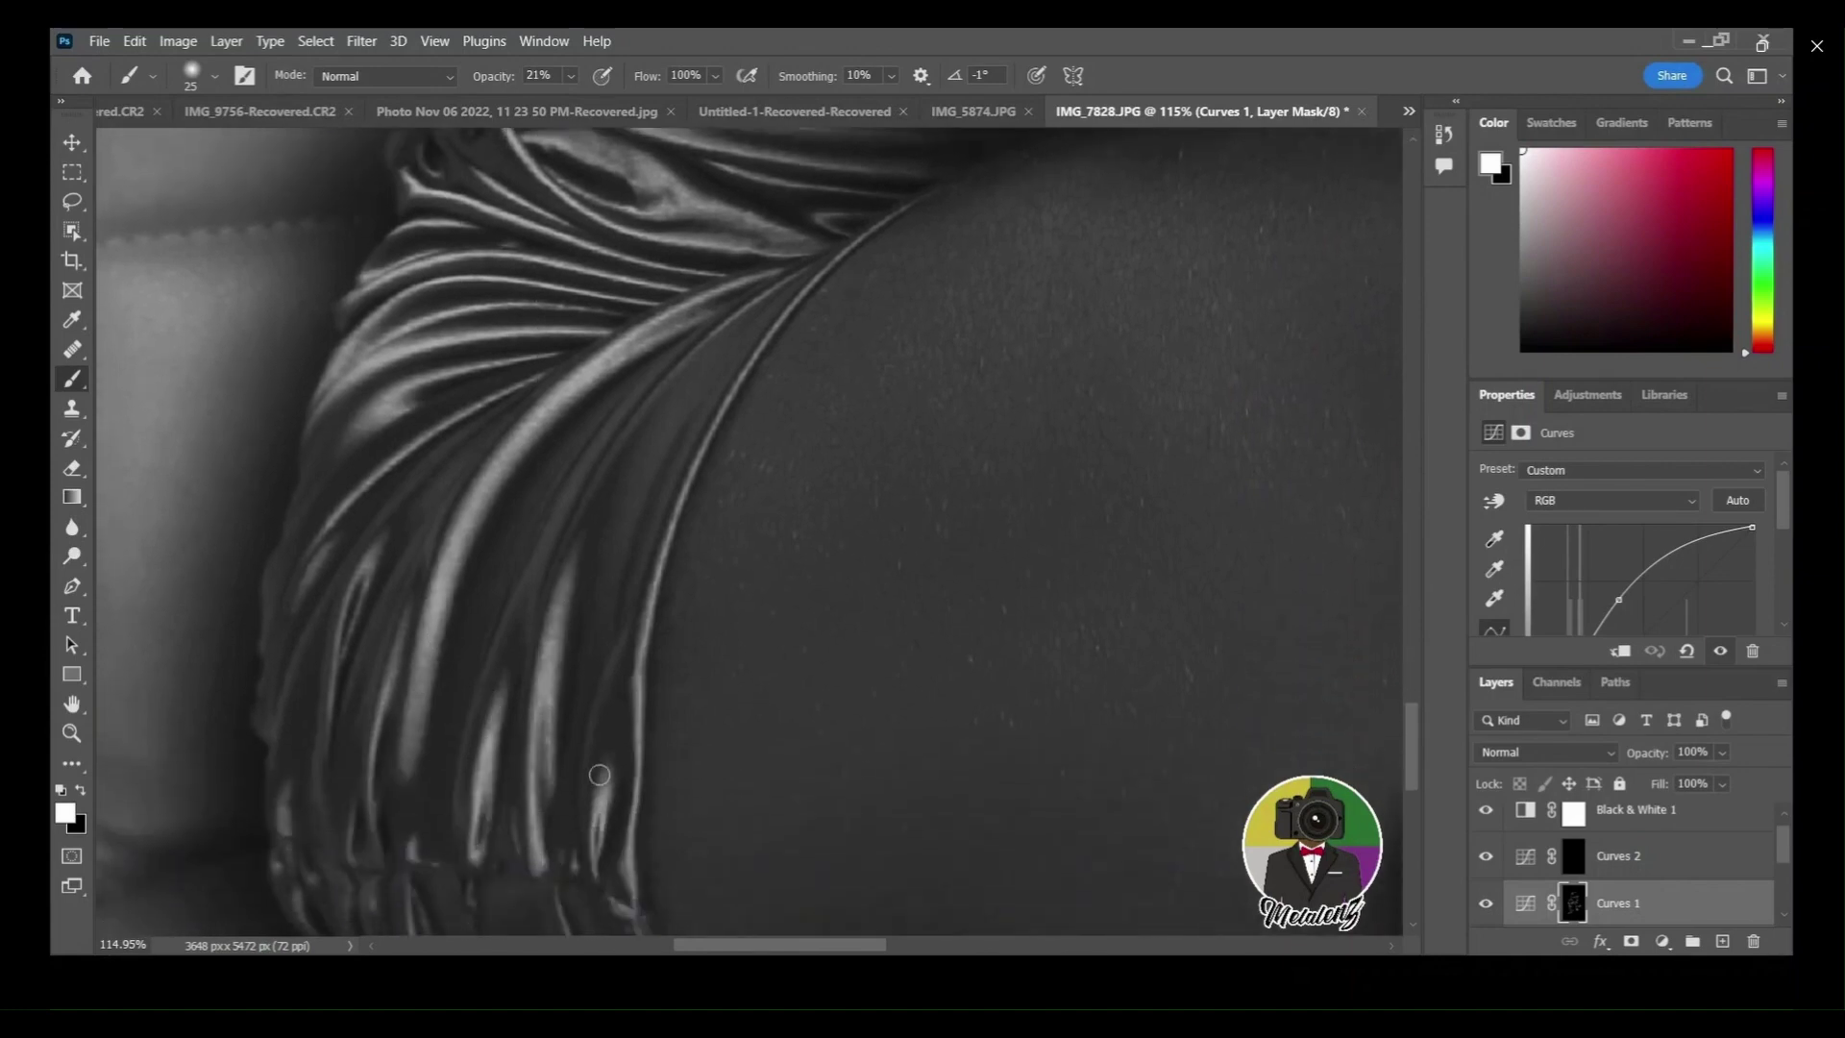
{"action": "mouse_move", "coordinate": [629, 899]}
{"action": "left_mouse_down"}
{"action": "mouse_move", "coordinate": [679, 491]}
{"action": "mouse_move", "coordinate": [831, 258]}
{"action": "left_mouse_up"}
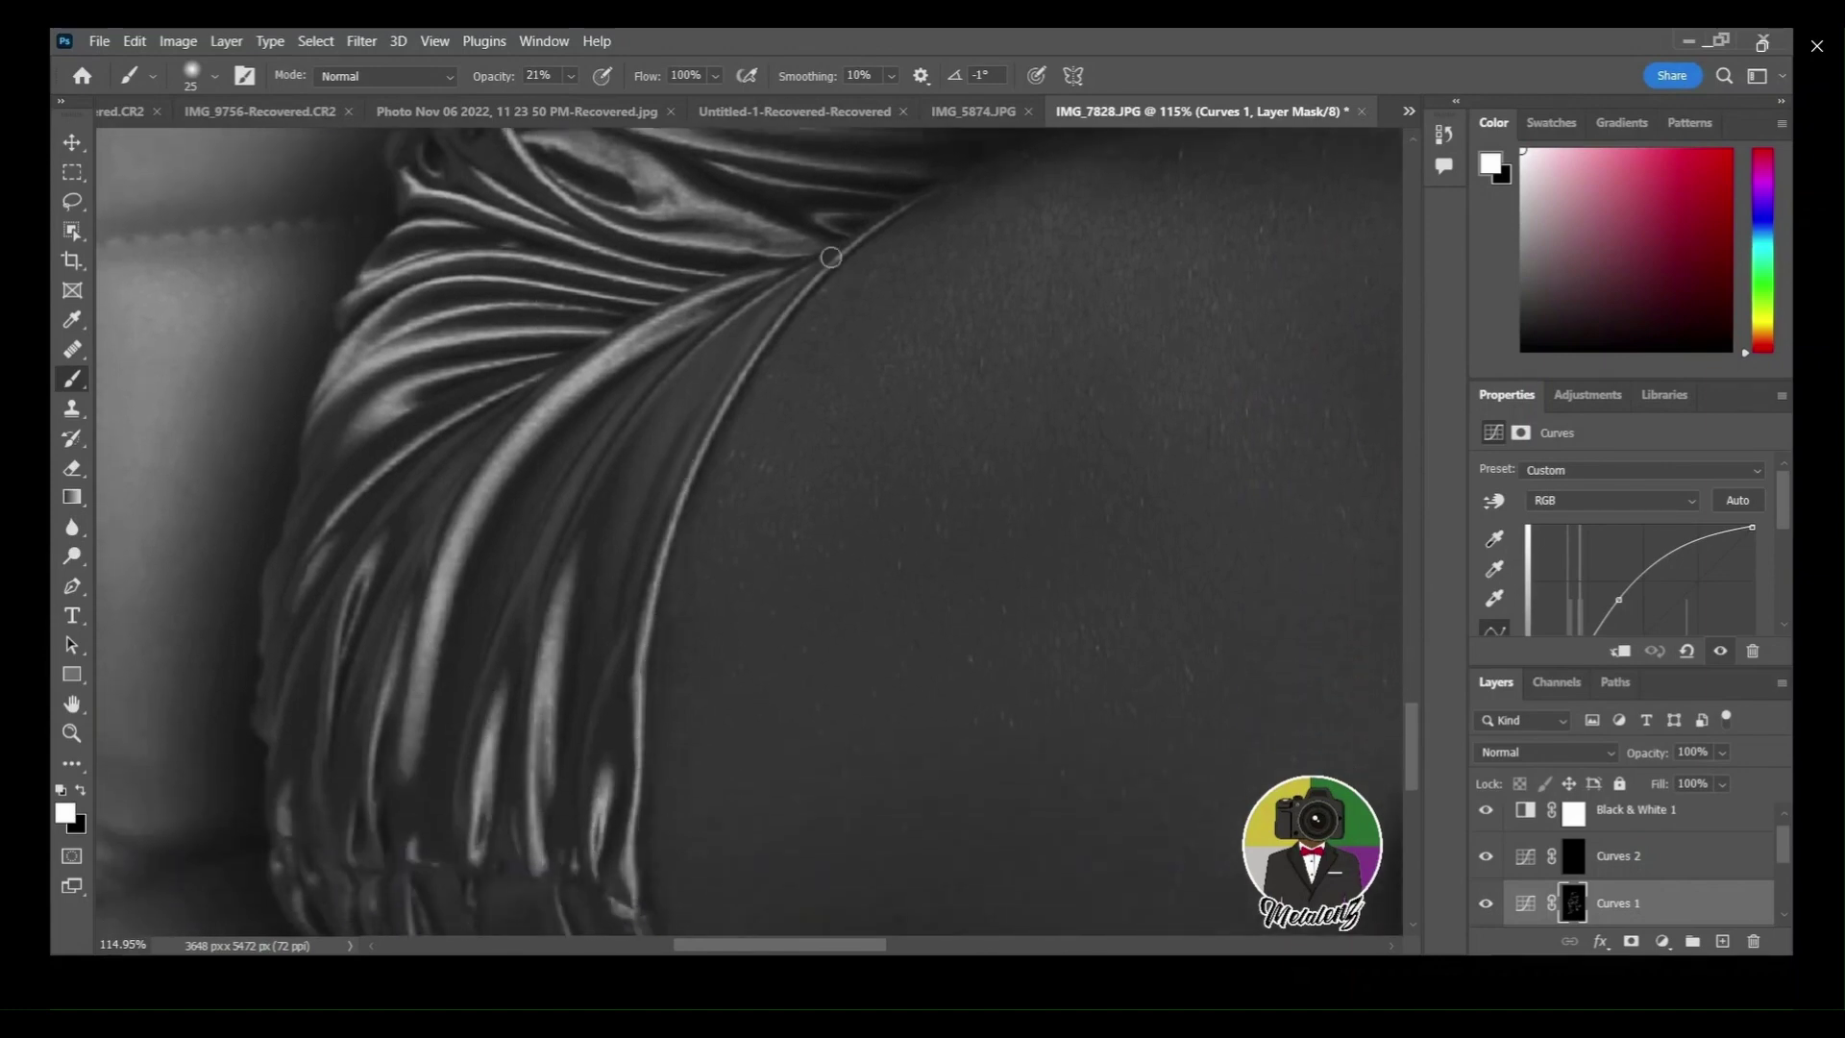
Enlarge the brush to 231 px and paint the highlights of the crossed leg's knee on the Curves 1 mask.
{"action": "left_click_drag", "start_coordinate": [764, 944], "coordinate": [980, 945]}
{"action": "scroll", "coordinate": [753, 437], "scroll_direction": "down", "scroll_amount": 5}
{"action": "left_click_drag", "start_coordinate": [695, 456], "coordinate": [753, 456]}
{"action": "left_click_drag", "start_coordinate": [709, 322], "coordinate": [782, 432]}
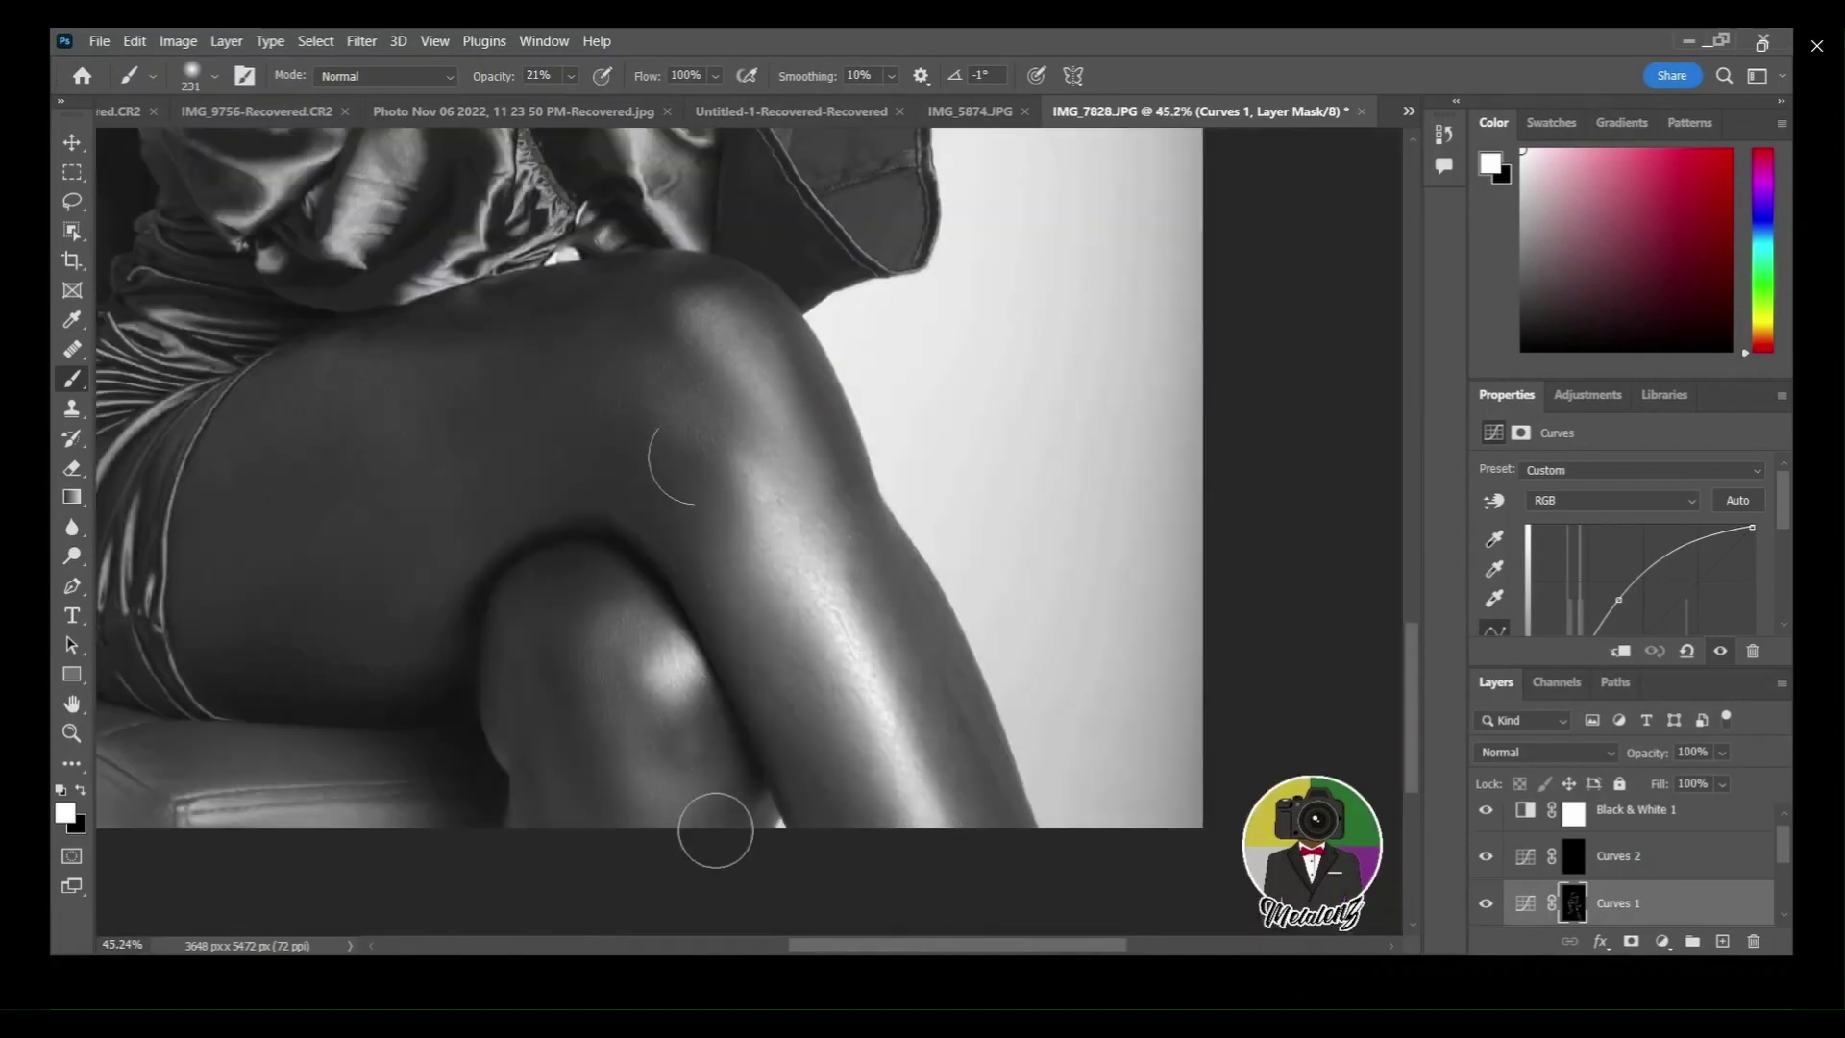
{"action": "scroll", "coordinate": [697, 466], "scroll_direction": "down", "scroll_amount": 3}
Select the Curves 2 mask, reduce the brush to 27 px, and paint the dark strands between the hair's highlights at the crown.
{"action": "scroll", "coordinate": [308, 337], "scroll_direction": "up", "scroll_amount": 6}
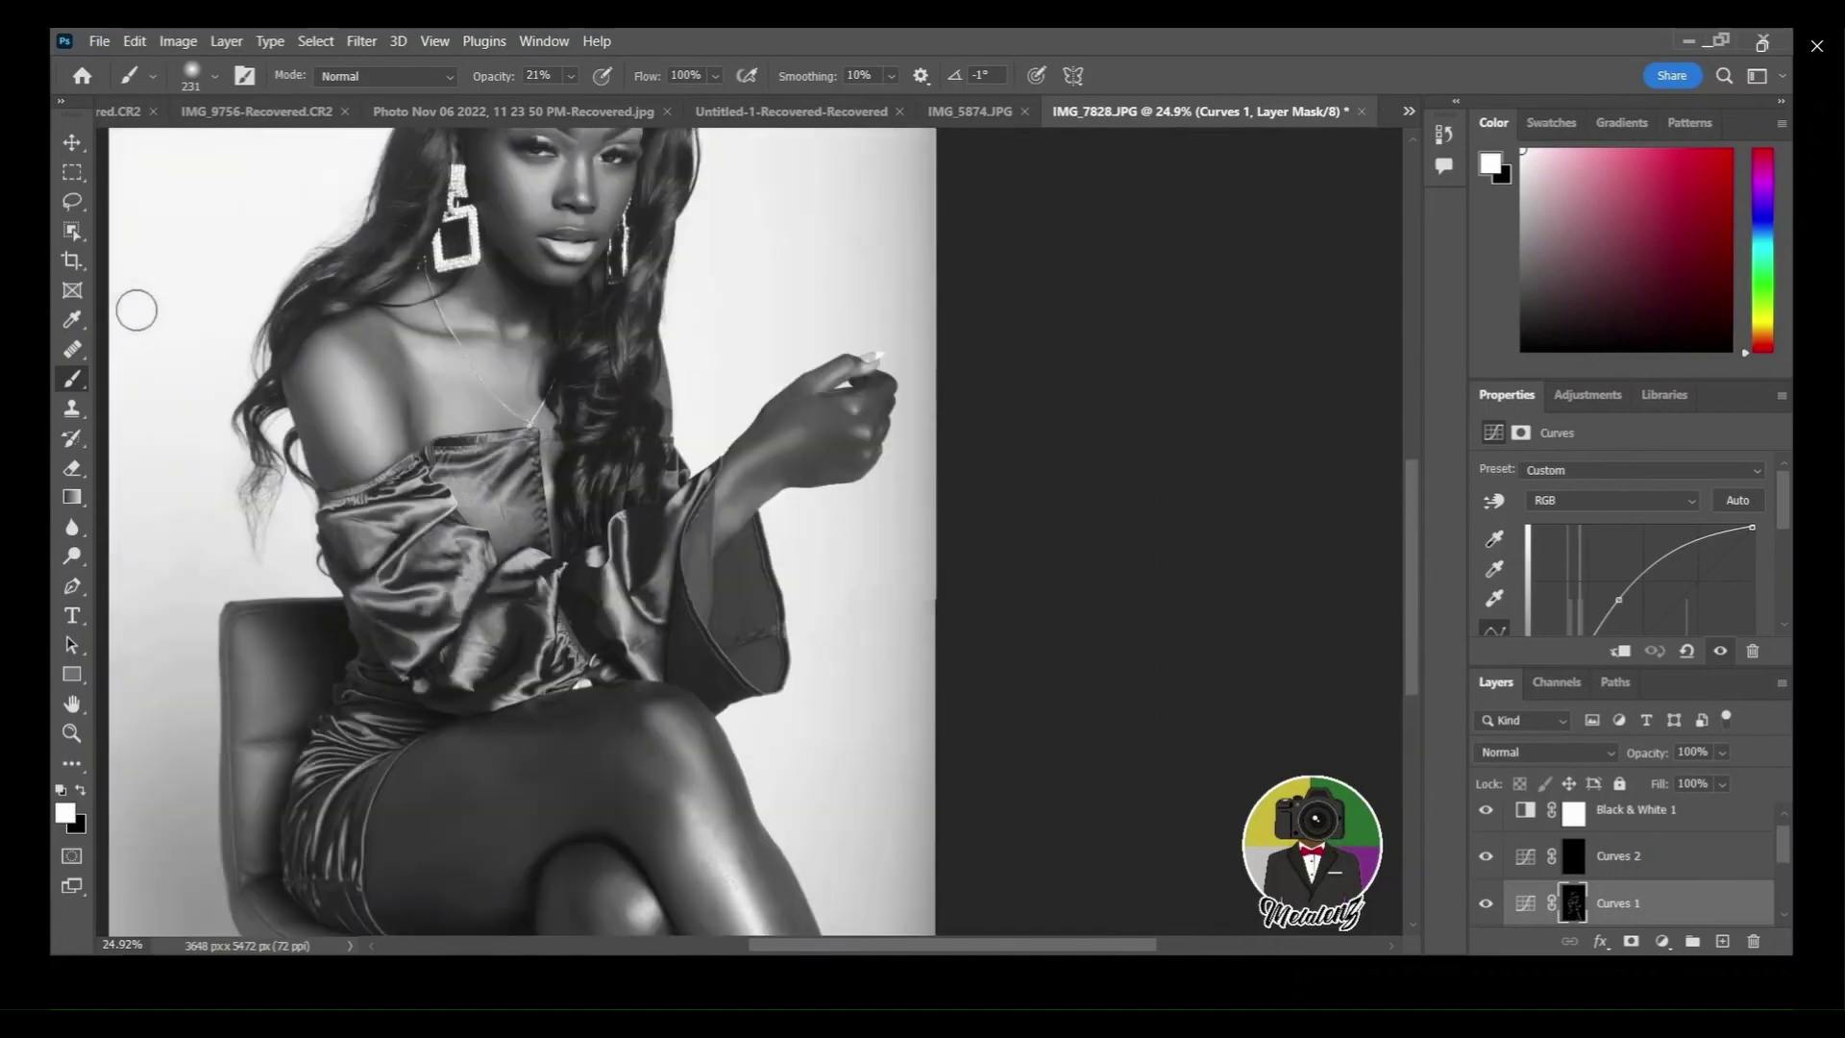
{"action": "left_click", "coordinate": [1620, 852]}
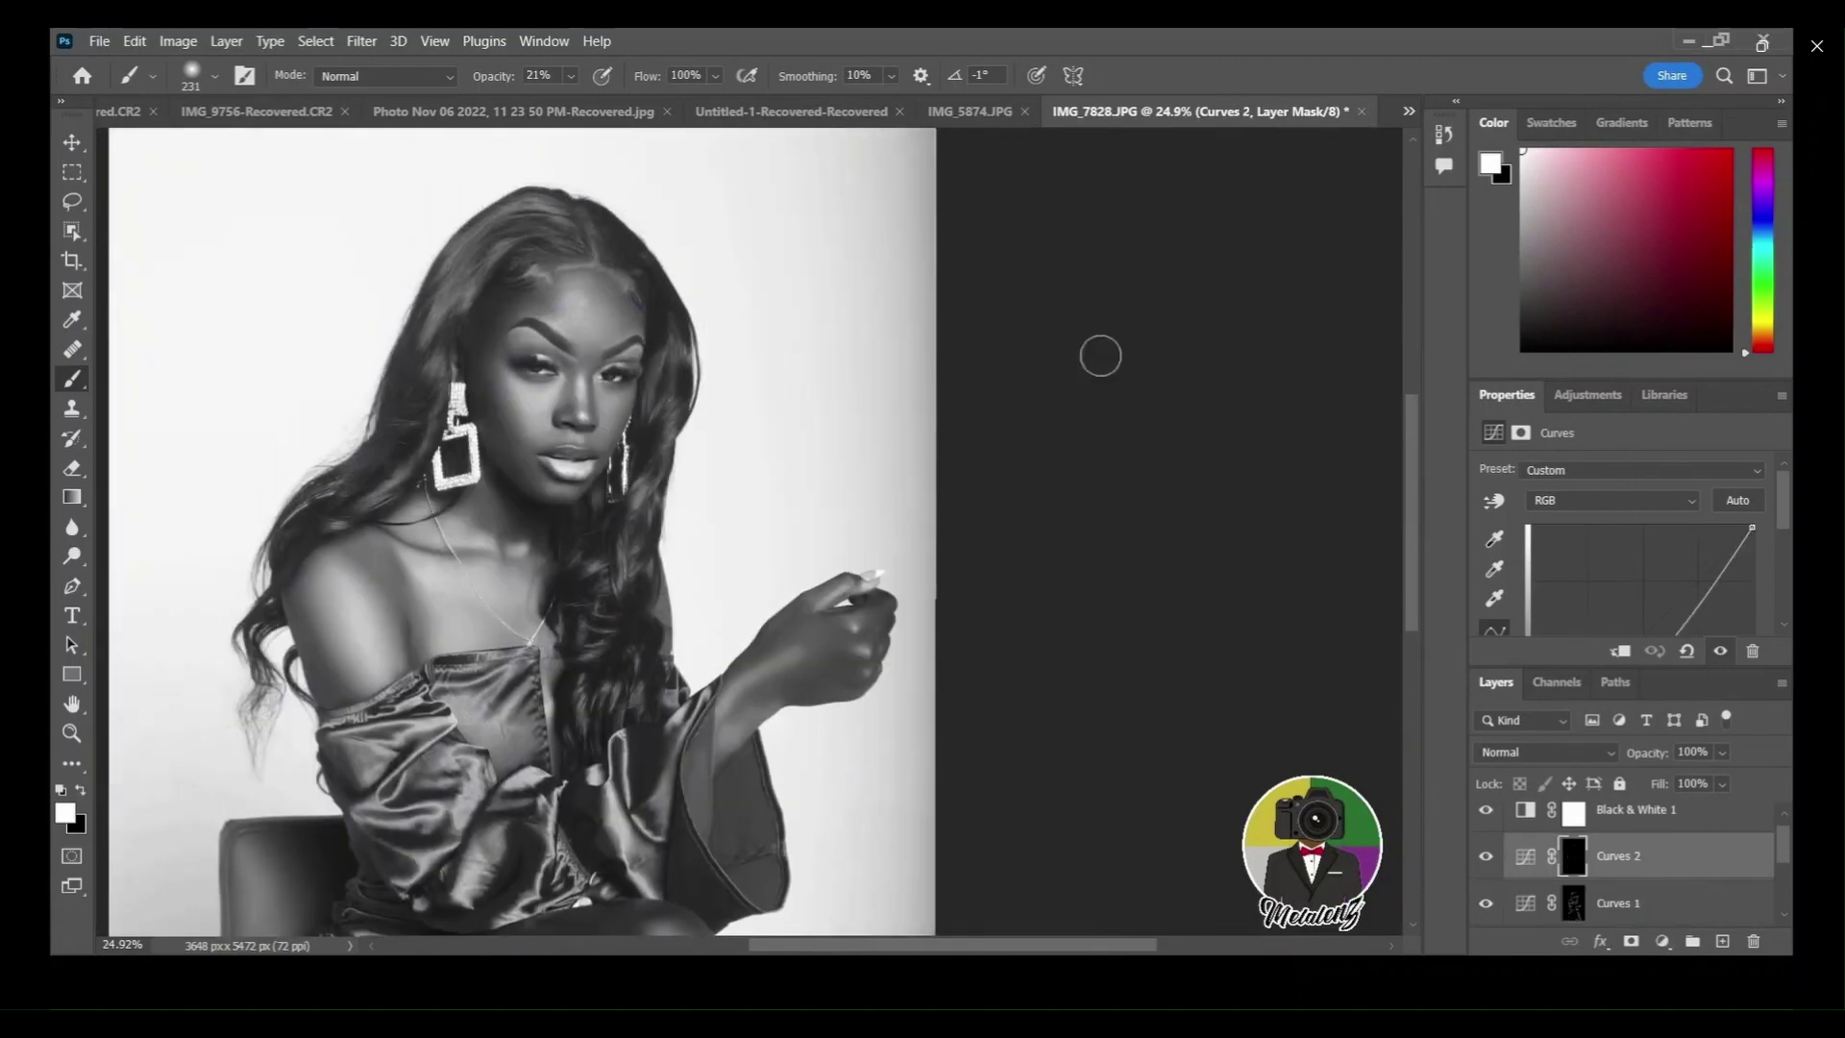
{"action": "scroll", "coordinate": [468, 227], "scroll_direction": "up", "scroll_amount": 8}
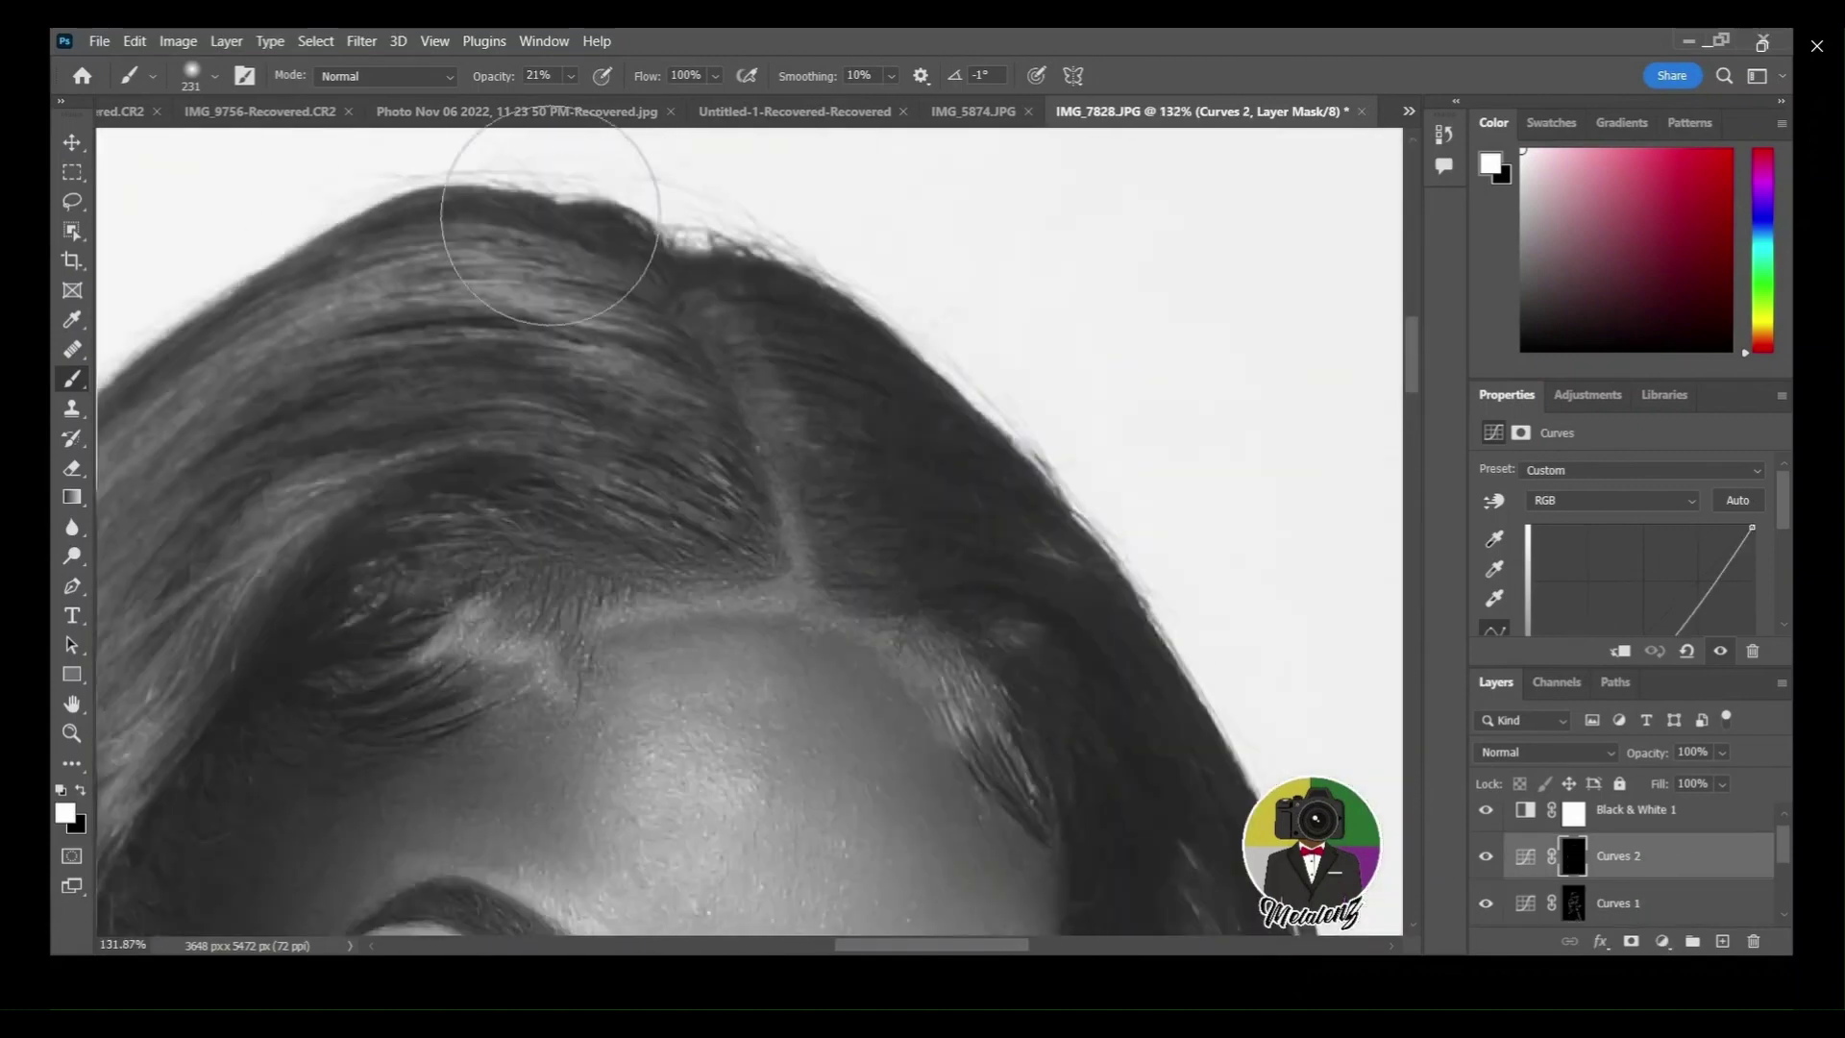
{"action": "key", "text": "bracketleft"}
{"action": "key", "text": "bracketleft"}
{"action": "key", "text": "bracketleft"}
{"action": "key", "text": "bracketleft"}
{"action": "key", "text": "bracketleft"}
{"action": "key", "text": "bracketleft"}
{"action": "key", "text": "bracketleft"}
{"action": "key", "text": "bracketleft"}
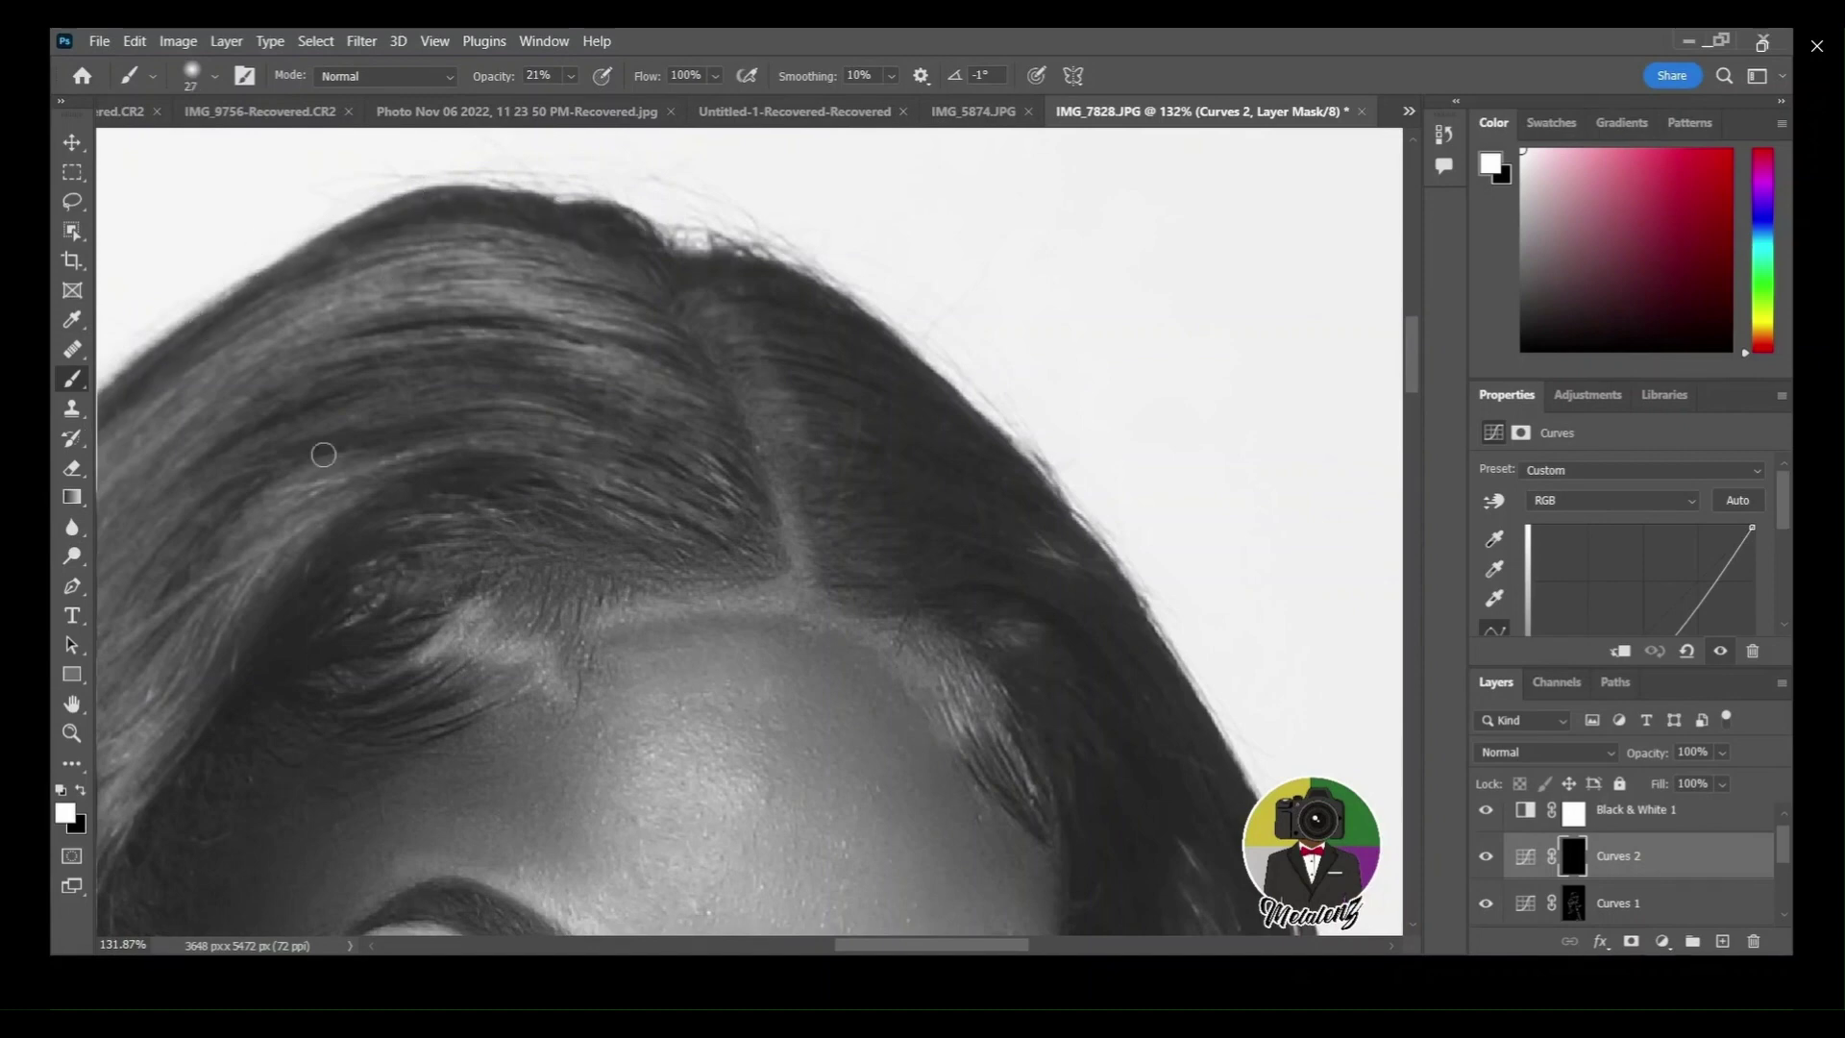
Enlarge the brush to 96 px and darken the shaded hair beyond the parting and down beside the forehead on the Curves 2 mask.
{"action": "key", "text": "bracketright"}
{"action": "key", "text": "bracketright"}
{"action": "key", "text": "bracketright"}
{"action": "key", "text": "bracketright"}
{"action": "key", "text": "bracketright"}
{"action": "key", "text": "bracketright"}
{"action": "key", "text": "bracketright"}
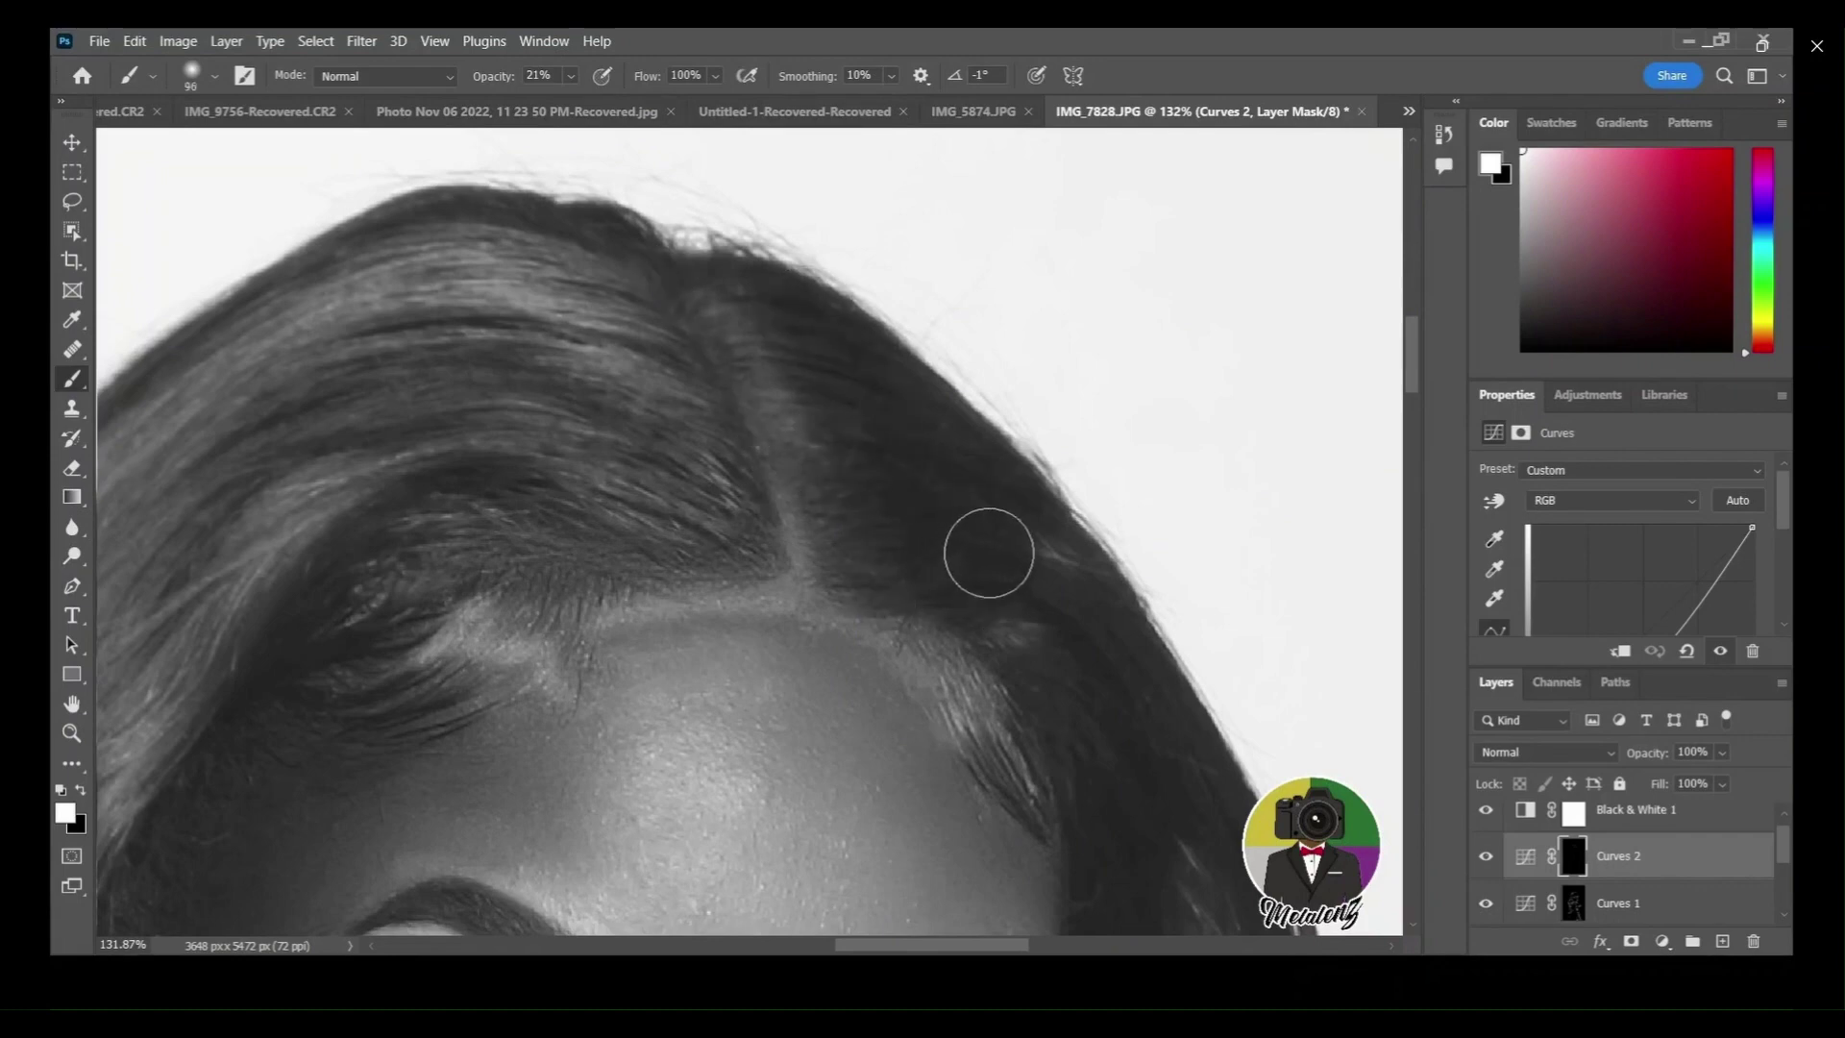
{"action": "scroll", "coordinate": [1061, 580], "scroll_direction": "down", "scroll_amount": 1}
{"action": "scroll", "coordinate": [1061, 580], "scroll_direction": "down", "scroll_amount": 2}
{"action": "scroll", "coordinate": [1169, 626], "scroll_direction": "down", "scroll_amount": 2}
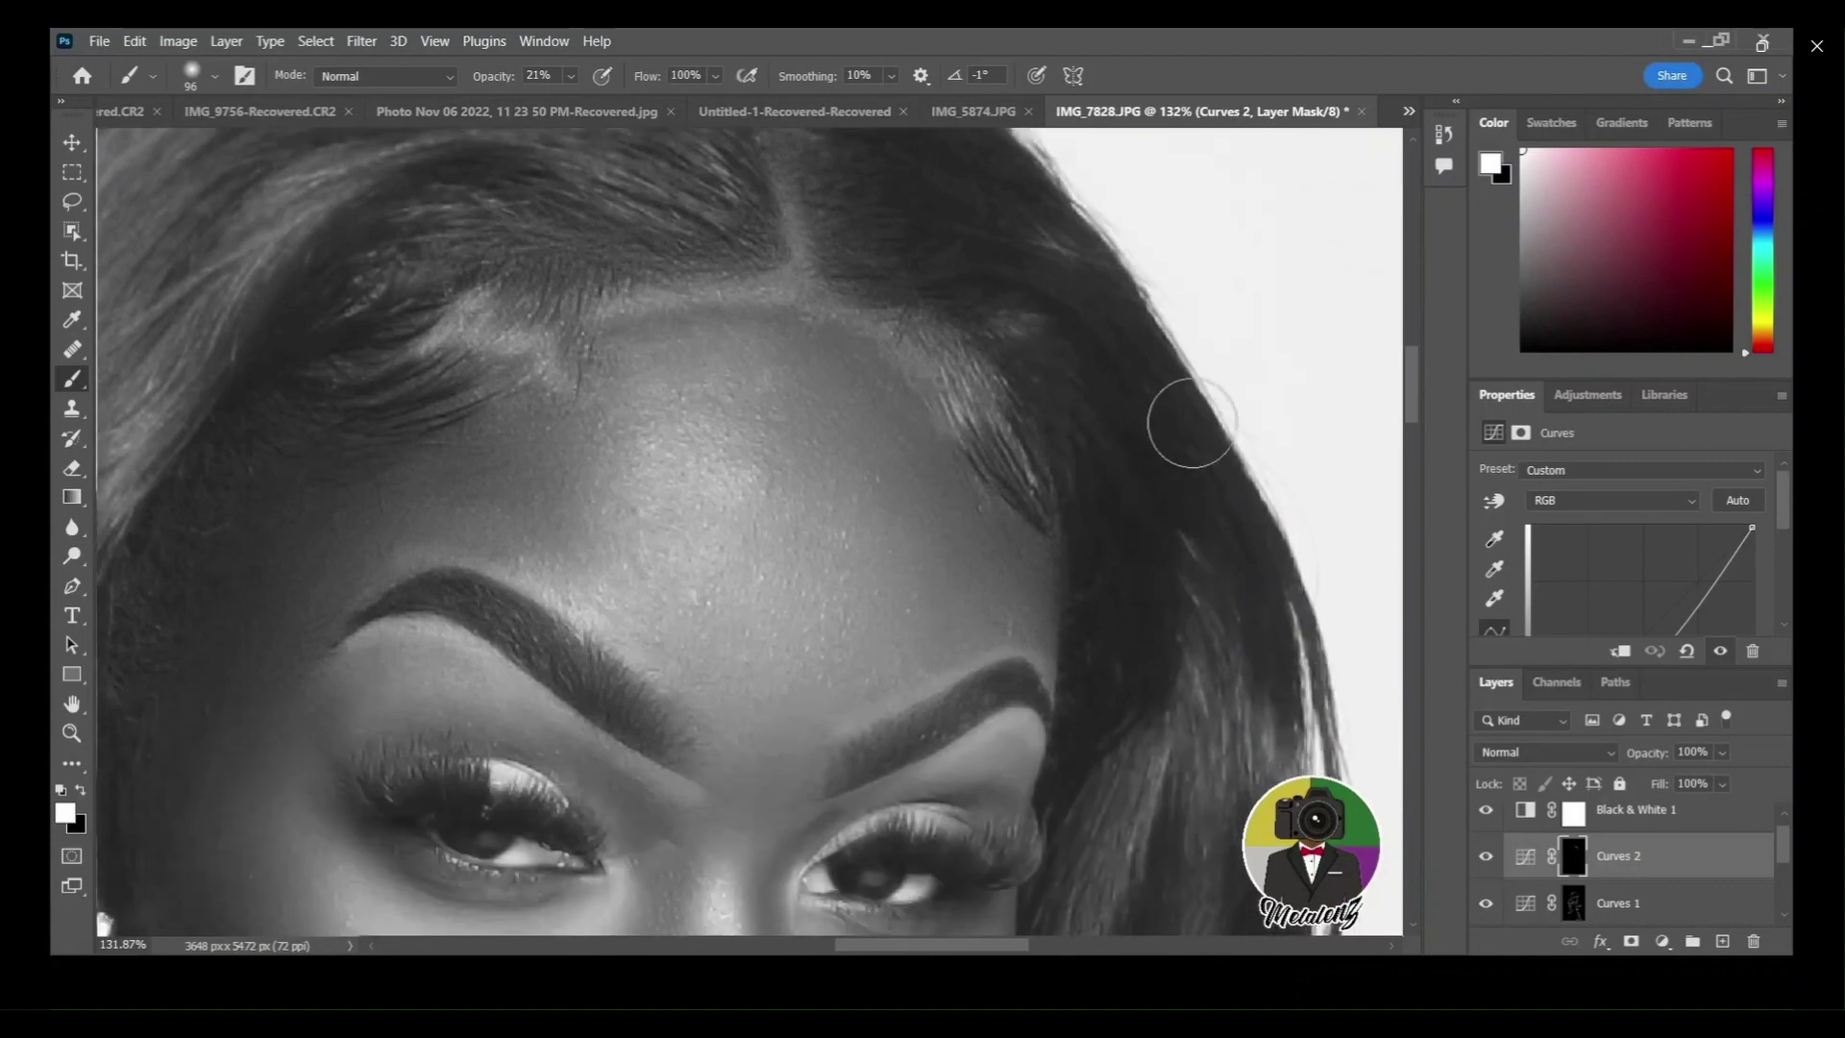
Reduce the brush to 21 px and paint the fine dark details of the eyes on the Curves 2 mask.
{"action": "scroll", "coordinate": [1030, 482], "scroll_direction": "down", "scroll_amount": 2}
{"action": "key", "text": "bracketleft"}
{"action": "key", "text": "bracketleft"}
{"action": "key", "text": "bracketleft"}
{"action": "key", "text": "bracketleft"}
{"action": "key", "text": "bracketleft"}
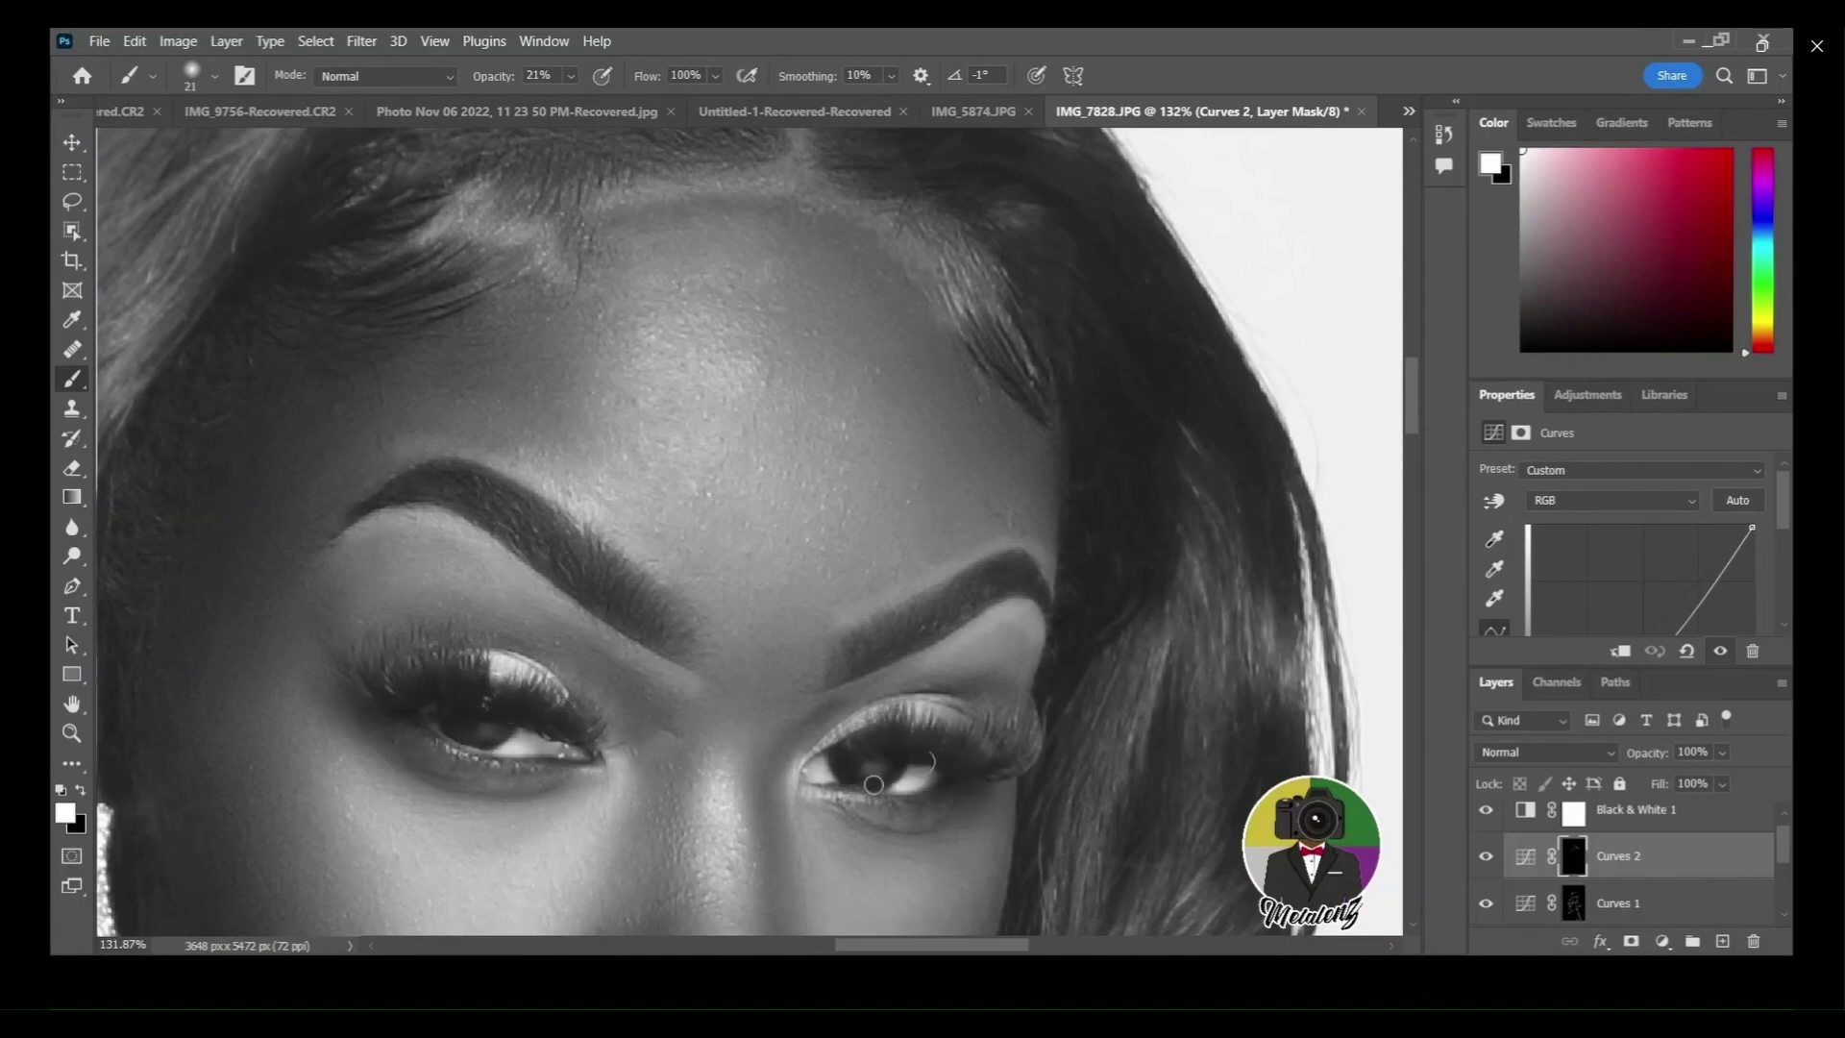
Enlarge the brush to 40 px and paint the facial shadows from the eyes down to the underside of the nose.
{"action": "key", "text": "bracketright"}
{"action": "key", "text": "bracketright"}
{"action": "key", "text": "bracketright"}
{"action": "key", "text": "bracketright"}
{"action": "scroll", "coordinate": [832, 855], "scroll_direction": "down", "scroll_amount": 3}
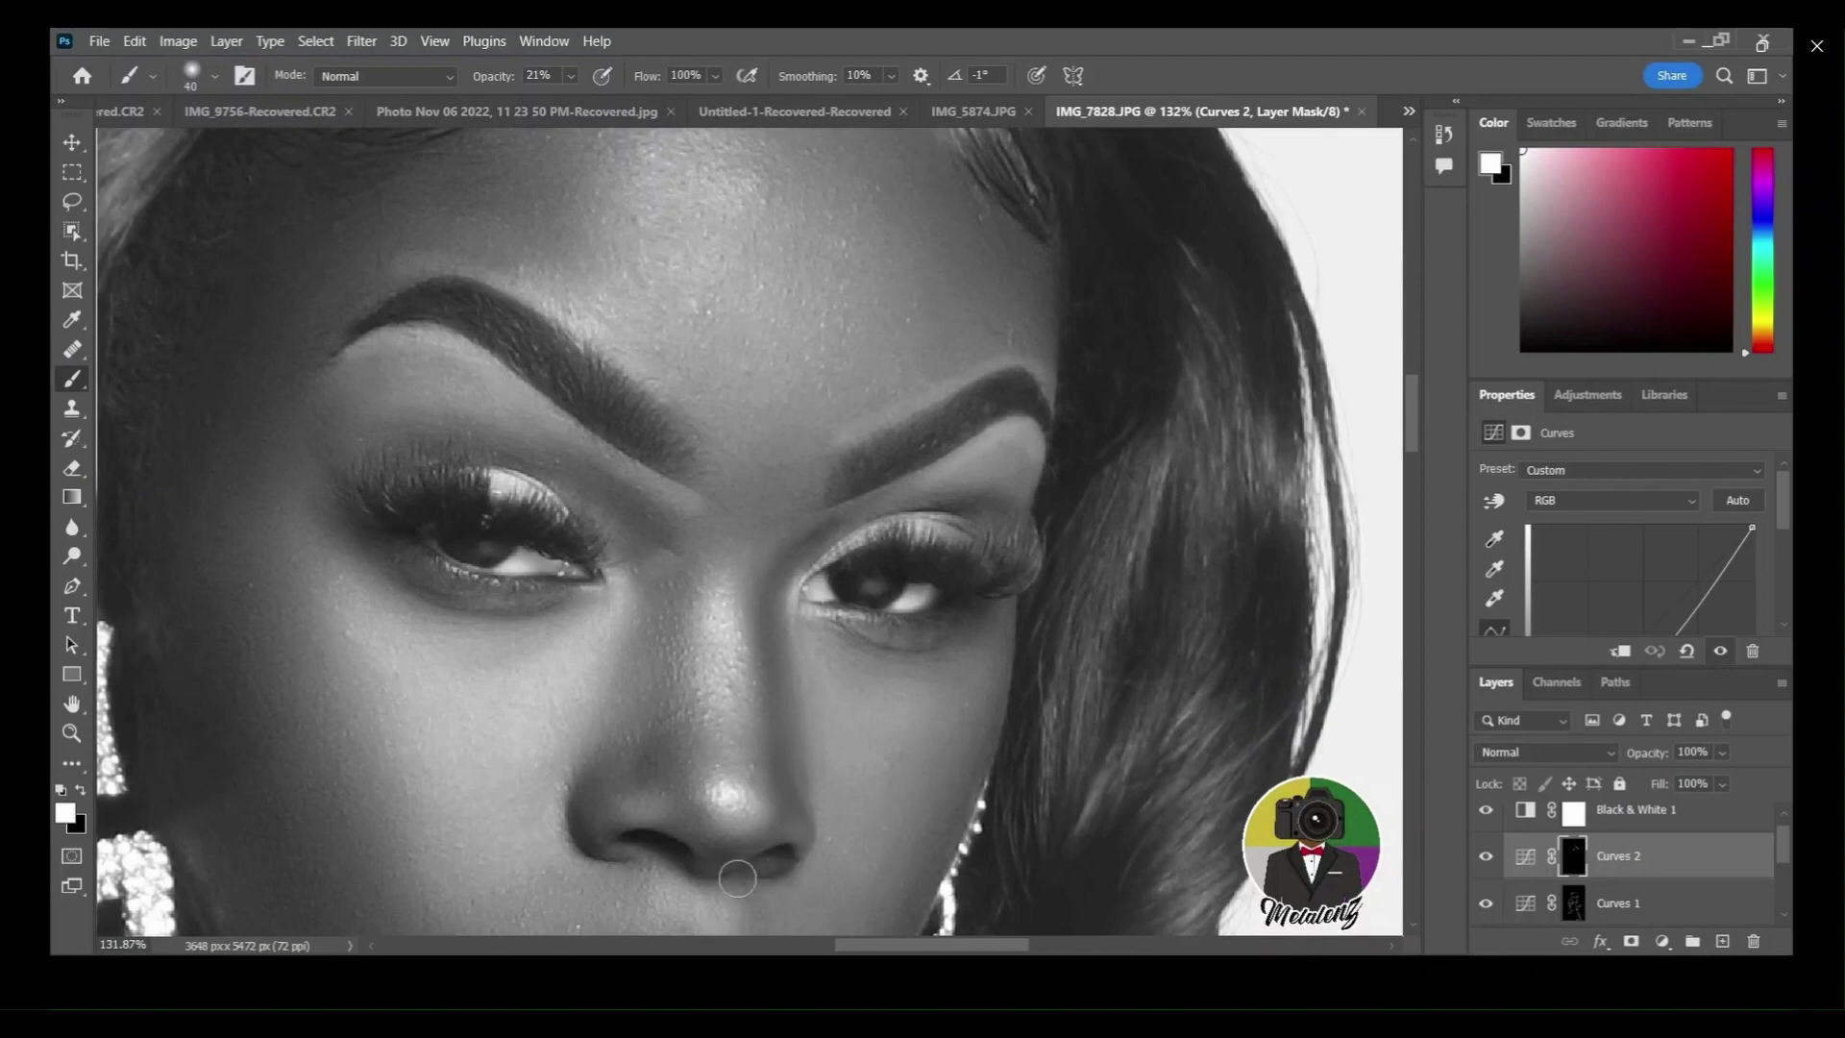
Enlarge the brush to 72 px and darken the side of the nose and the shaded hair beside the face.
{"action": "left_click_drag", "start_coordinate": [644, 680], "coordinate": [675, 679]}
{"action": "left_click_drag", "start_coordinate": [672, 580], "coordinate": [658, 672]}
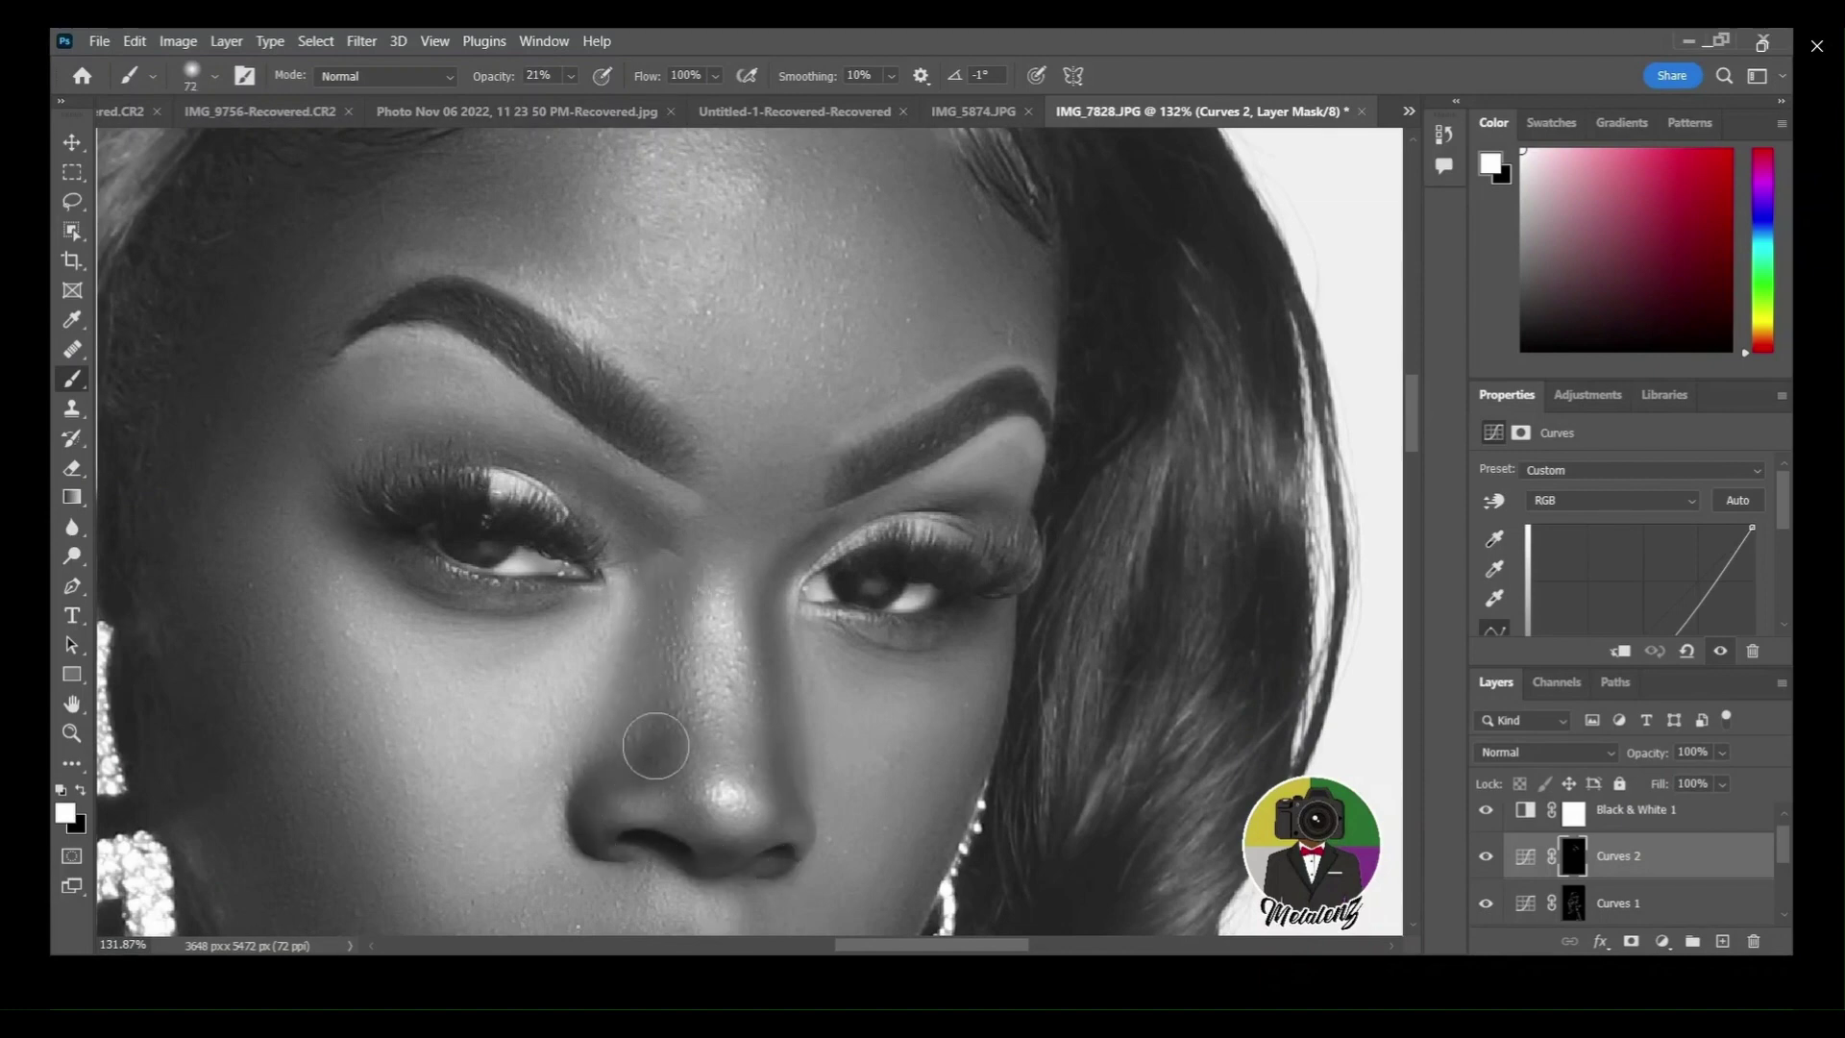
{"action": "left_click_drag", "start_coordinate": [655, 745], "coordinate": [696, 742]}
{"action": "mouse_move", "coordinate": [1111, 301]}
{"action": "left_mouse_down"}
{"action": "mouse_move", "coordinate": [1106, 409]}
{"action": "mouse_move", "coordinate": [1236, 348]}
{"action": "mouse_move", "coordinate": [1274, 414]}
{"action": "mouse_move", "coordinate": [1289, 515]}
{"action": "mouse_move", "coordinate": [1172, 565]}
{"action": "left_mouse_up"}
Burn the dark areas of the long hair from beside the earring down over the chest with the 75 px brush.
{"action": "scroll", "coordinate": [1191, 826], "scroll_direction": "down", "scroll_amount": 3}
{"action": "scroll", "coordinate": [1038, 692], "scroll_direction": "down", "scroll_amount": 3}
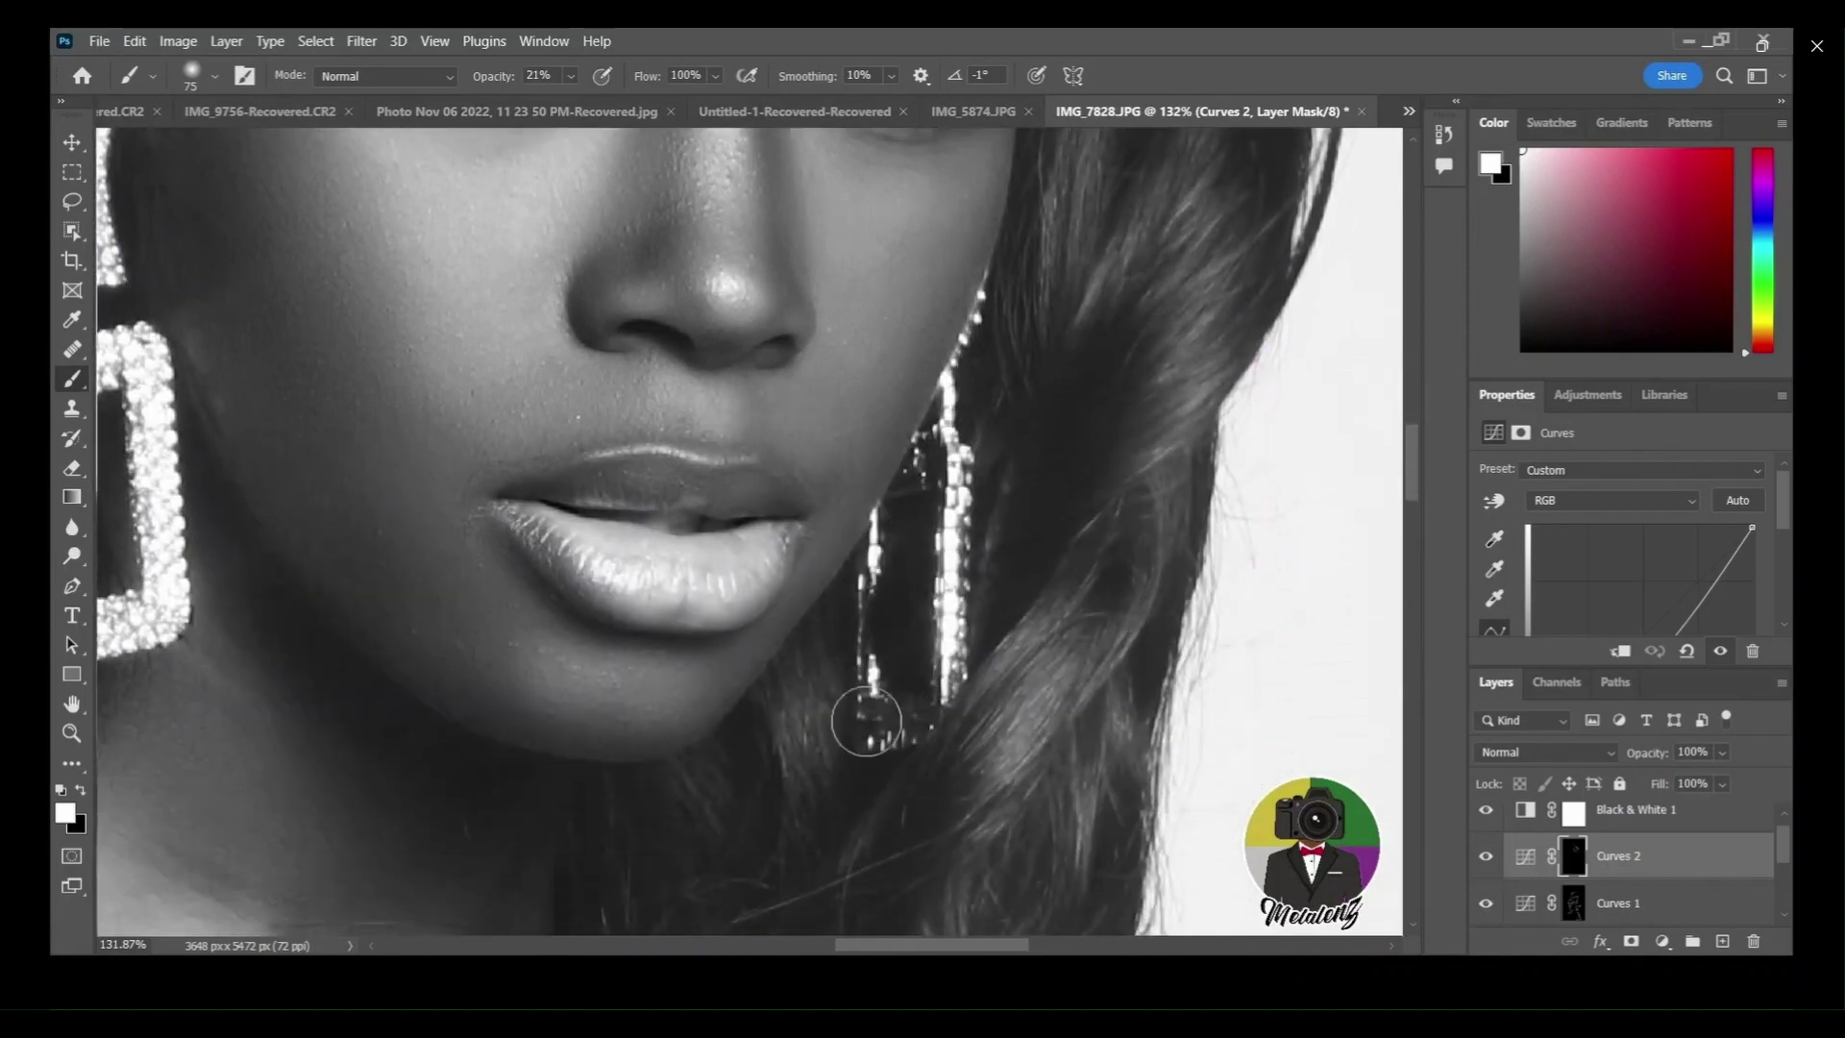
{"action": "scroll", "coordinate": [822, 716], "scroll_direction": "down", "scroll_amount": 2}
{"action": "scroll", "coordinate": [887, 738], "scroll_direction": "down", "scroll_amount": 4}
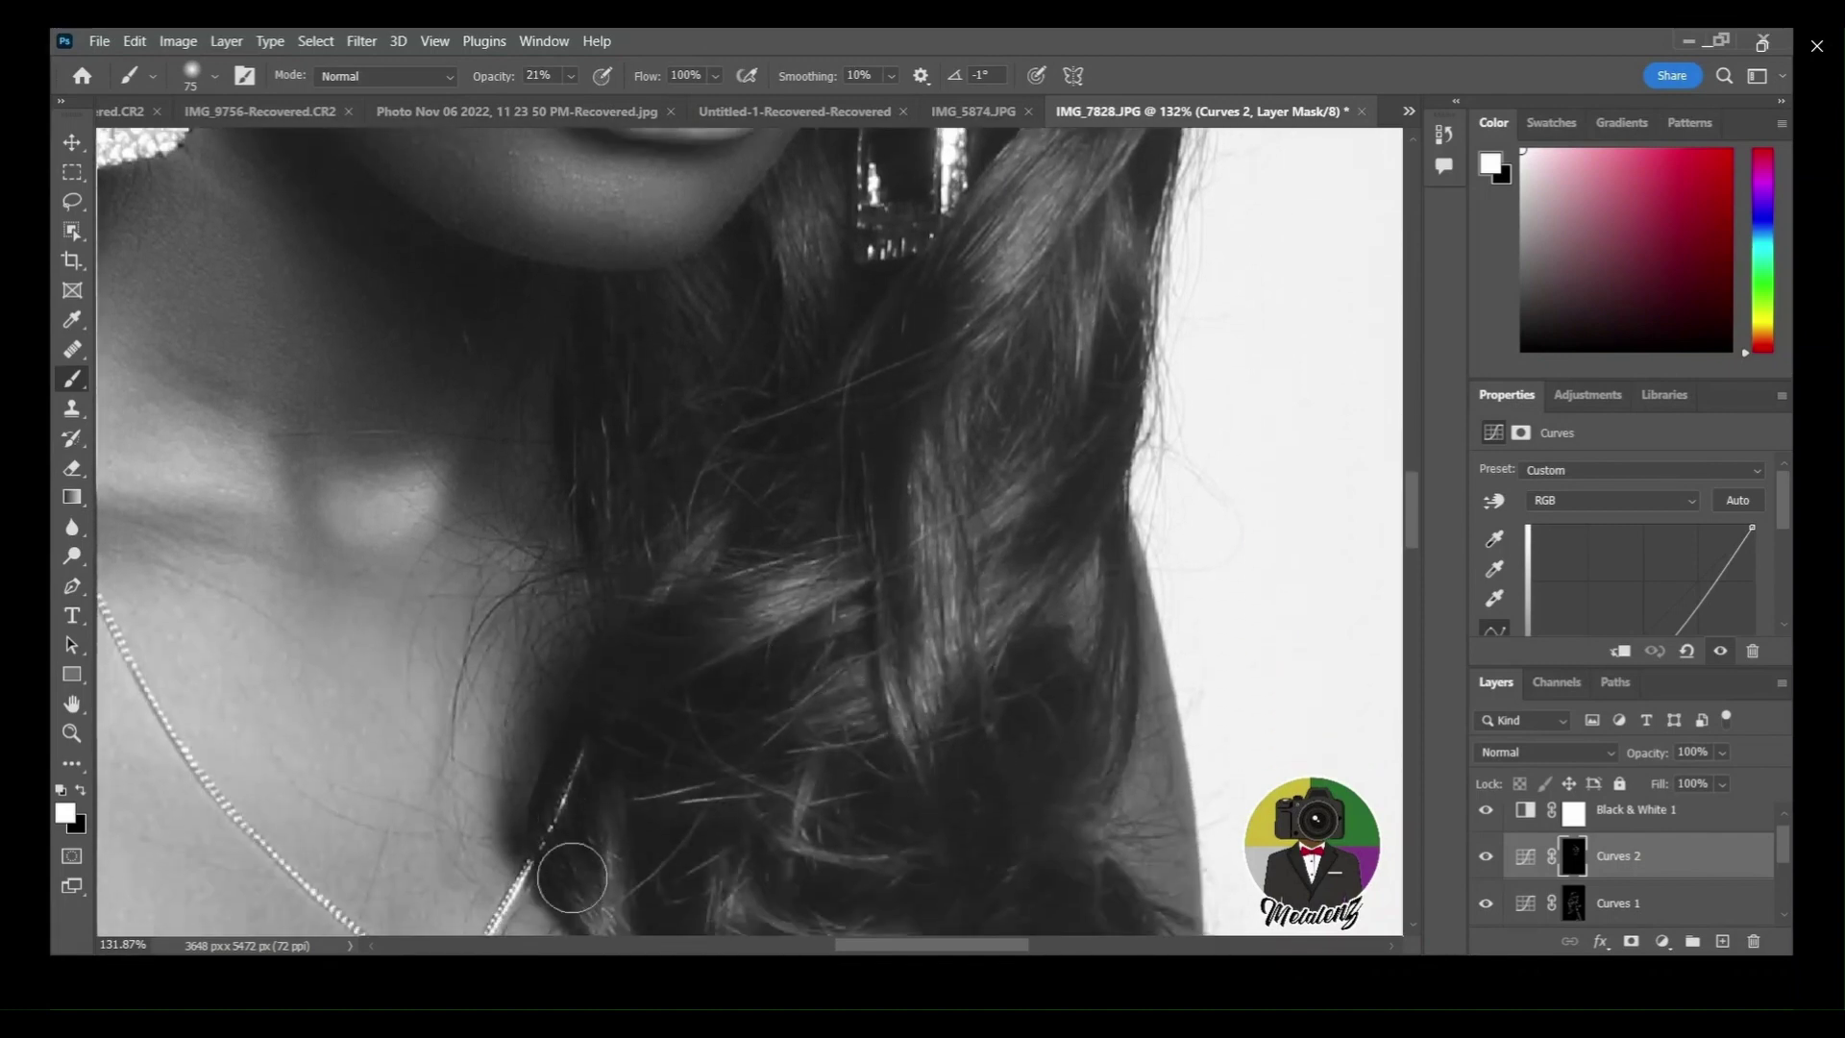
{"action": "scroll", "coordinate": [1039, 807], "scroll_direction": "down", "scroll_amount": 2}
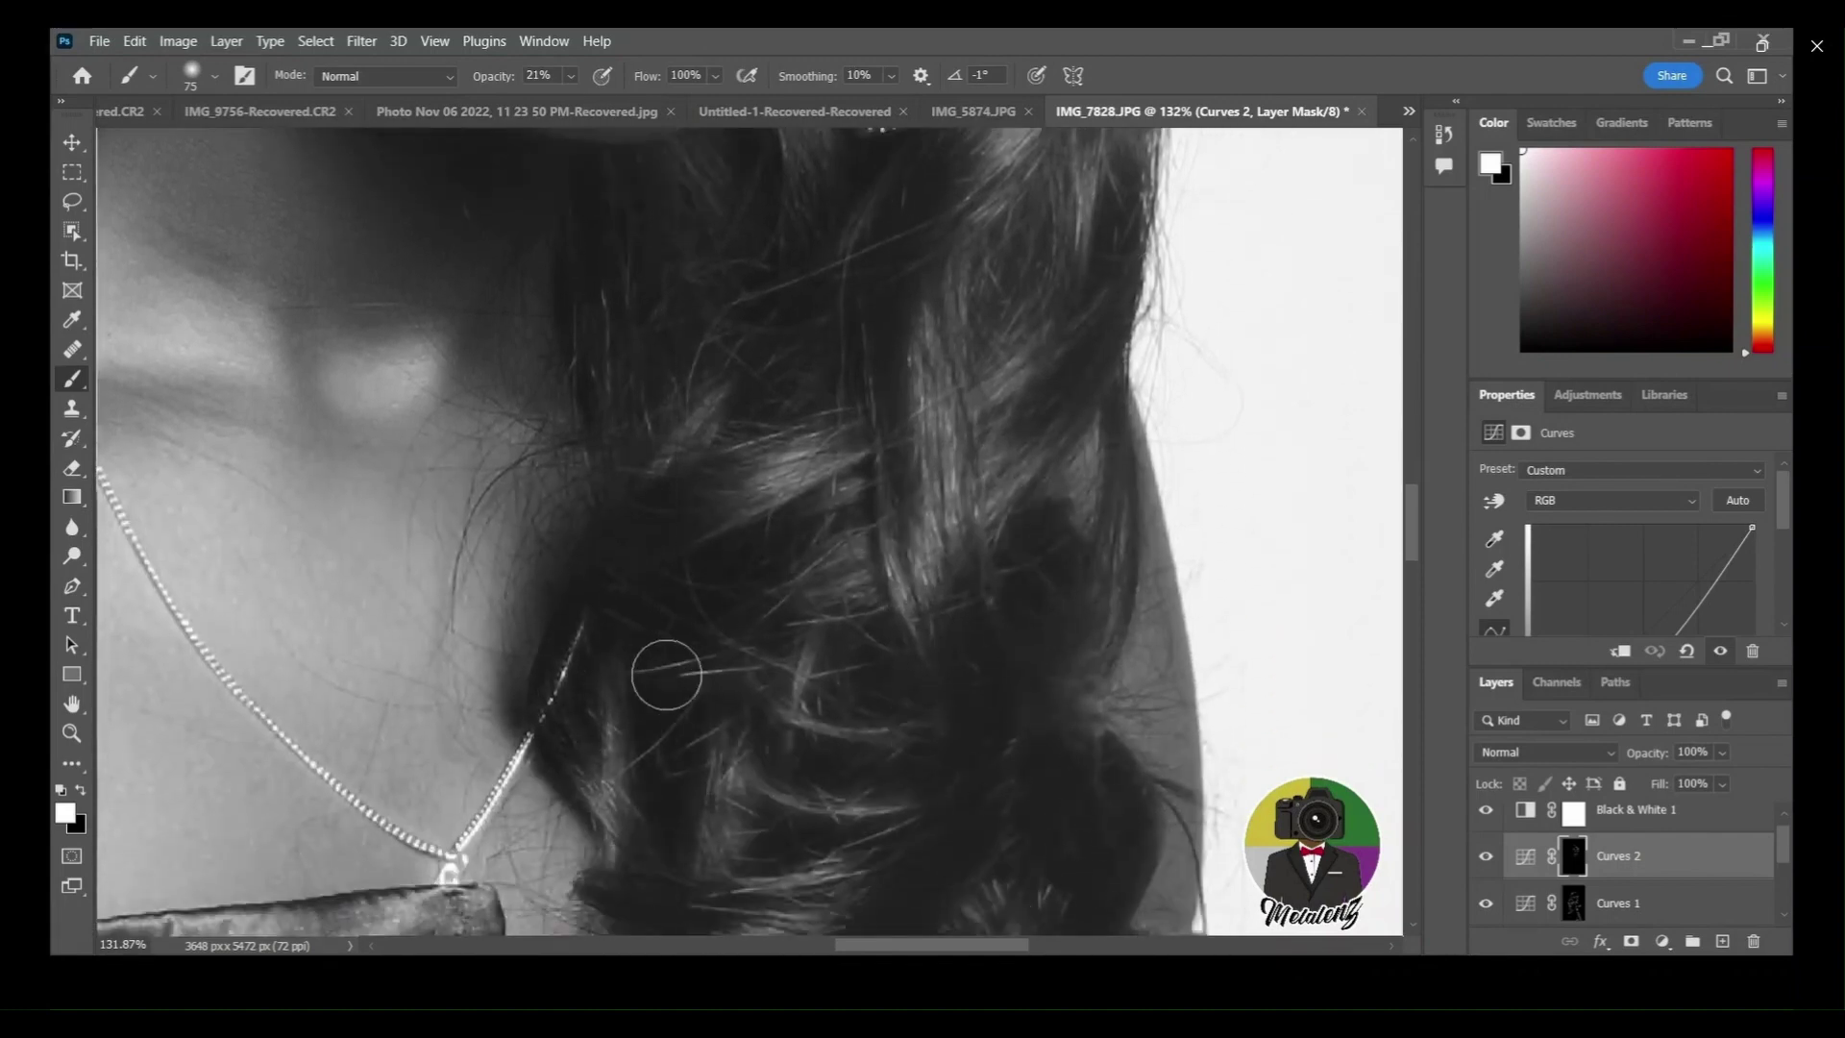
{"action": "scroll", "coordinate": [988, 853], "scroll_direction": "down", "scroll_amount": 4}
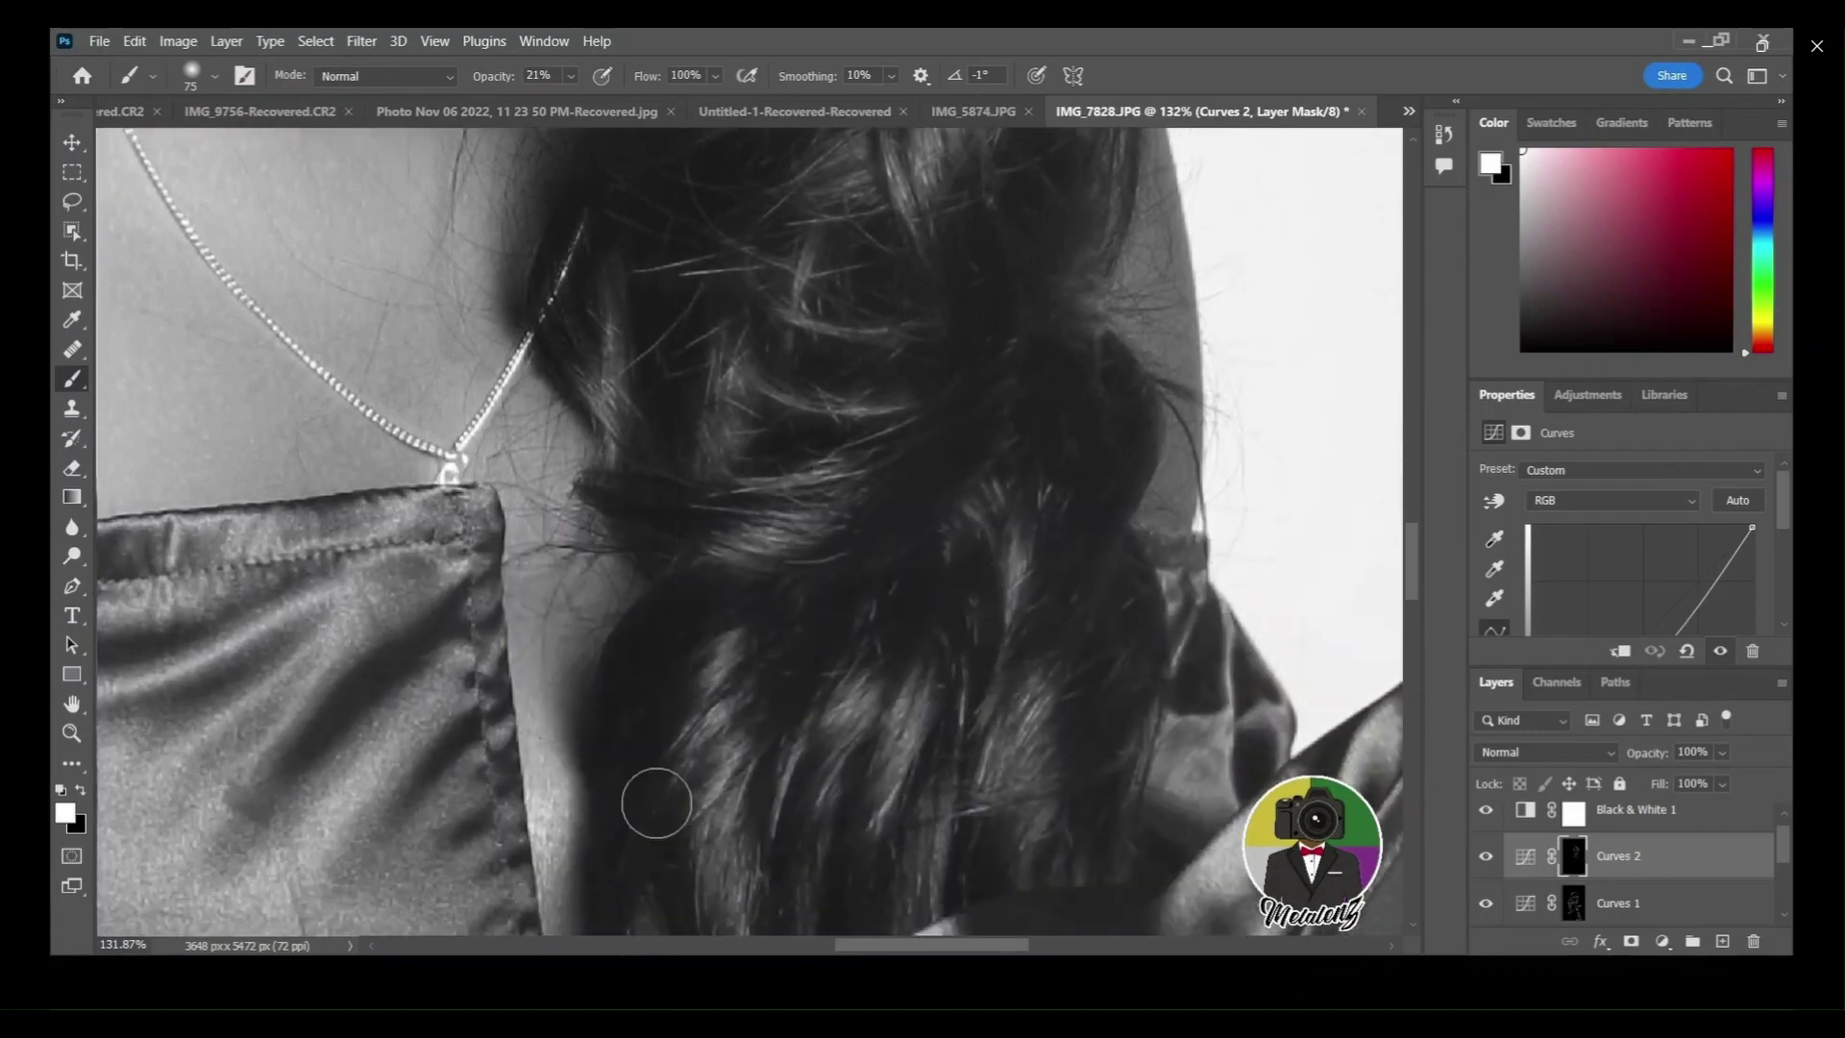
{"action": "scroll", "coordinate": [1087, 749], "scroll_direction": "down", "scroll_amount": 2}
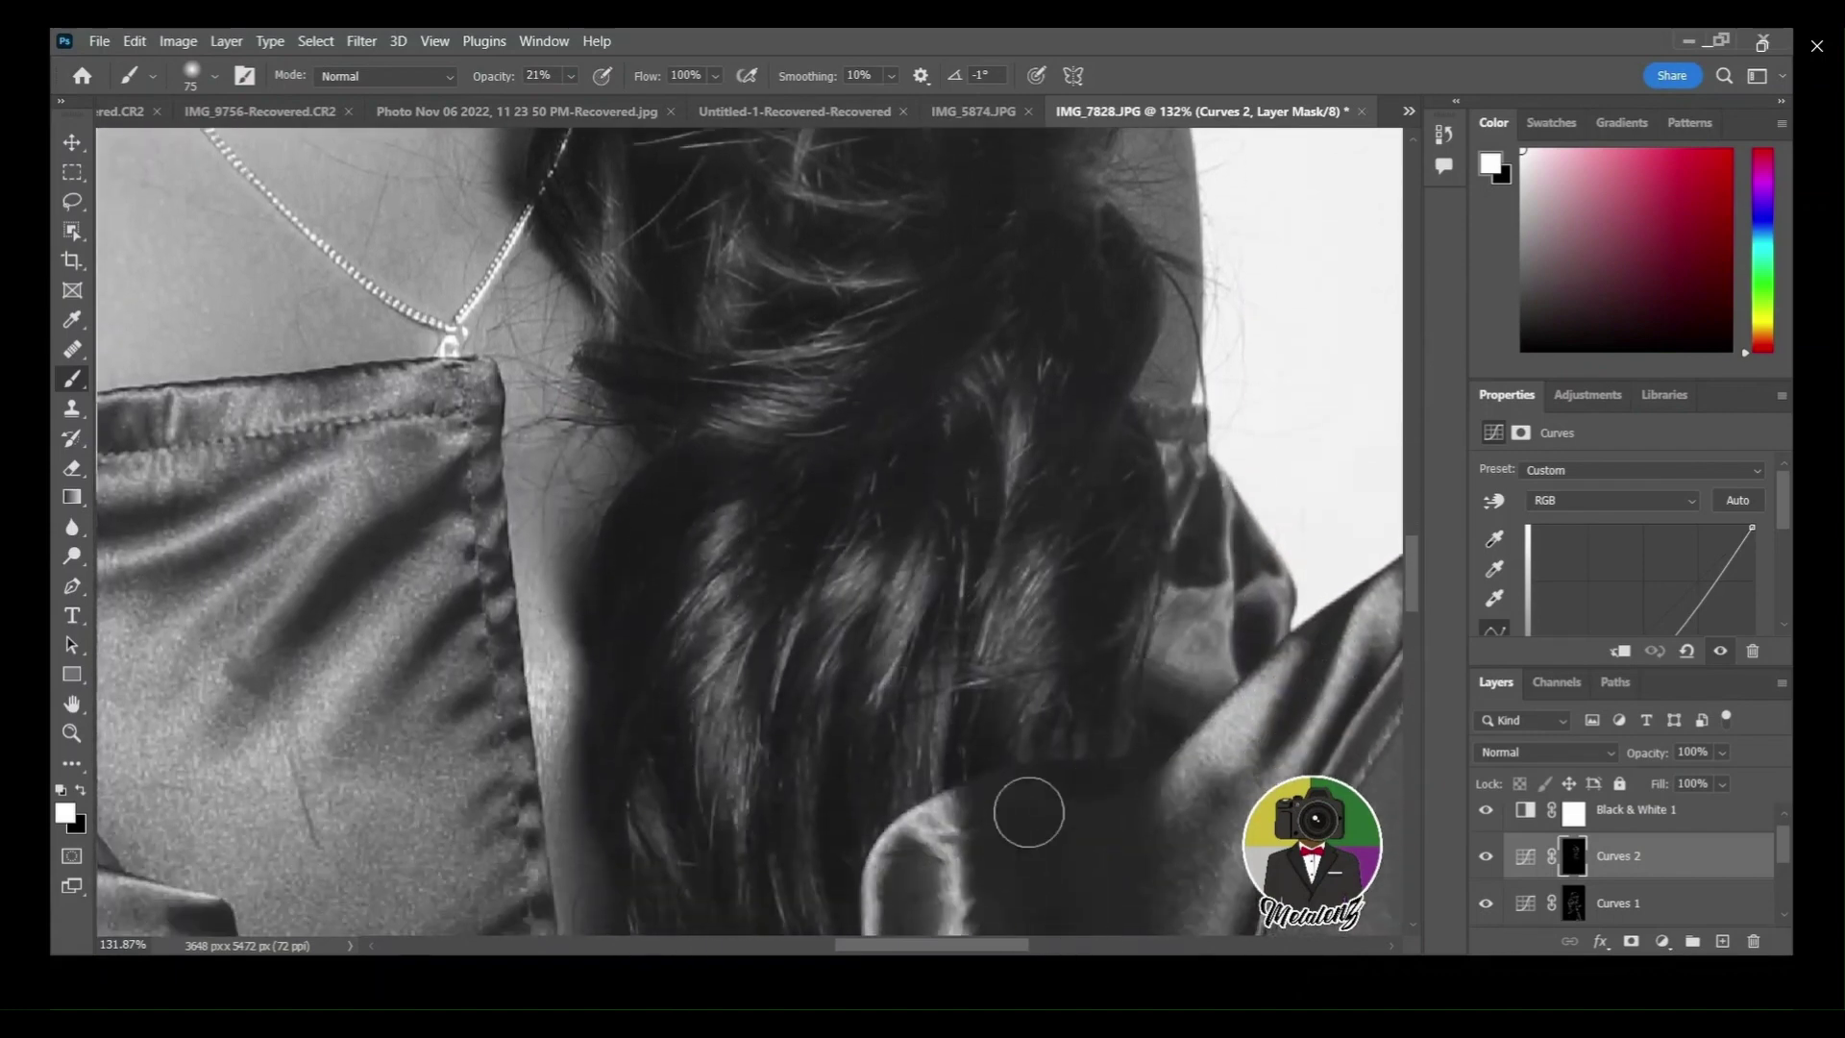
Enlarge the brush to 131 px and paint the shadows of the satin sleeve below the hair on the Curves 2 mask.
{"action": "scroll", "coordinate": [730, 730], "scroll_direction": "down", "scroll_amount": 2}
{"action": "scroll", "coordinate": [814, 791], "scroll_direction": "down", "scroll_amount": 3}
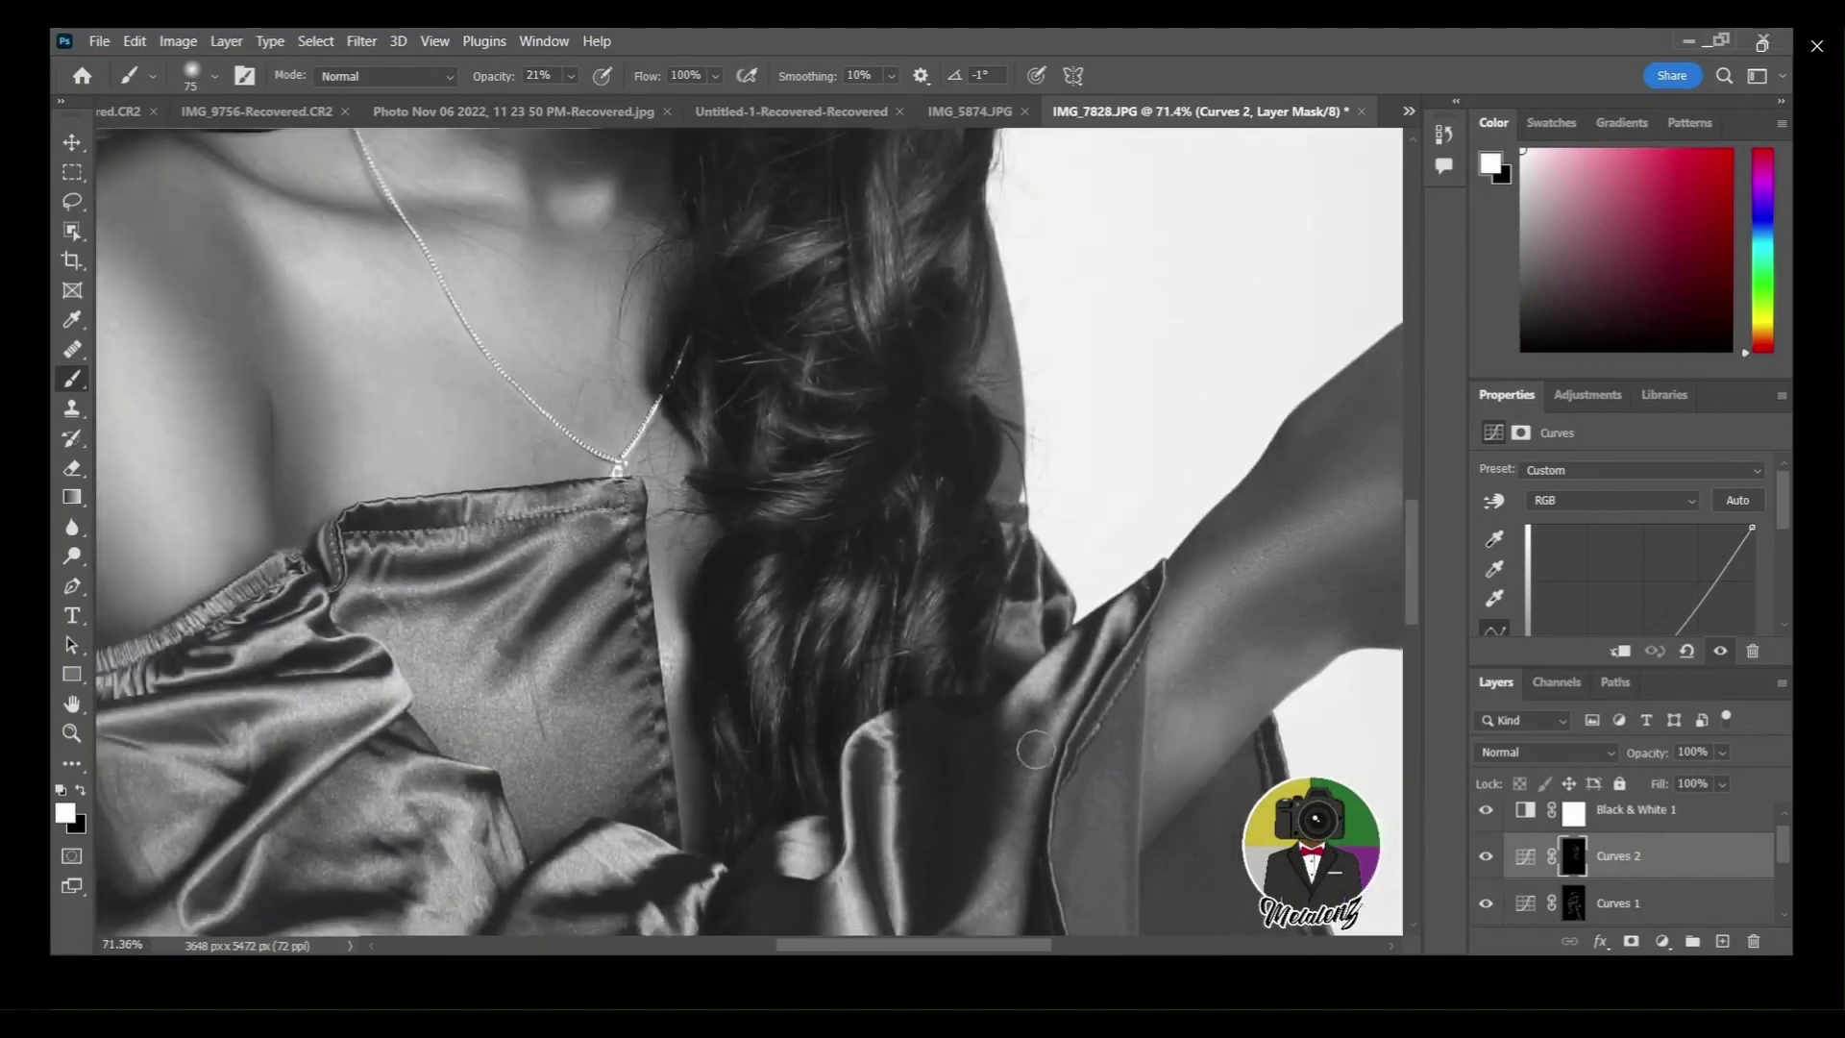
{"action": "scroll", "coordinate": [938, 733], "scroll_direction": "down", "scroll_amount": 1}
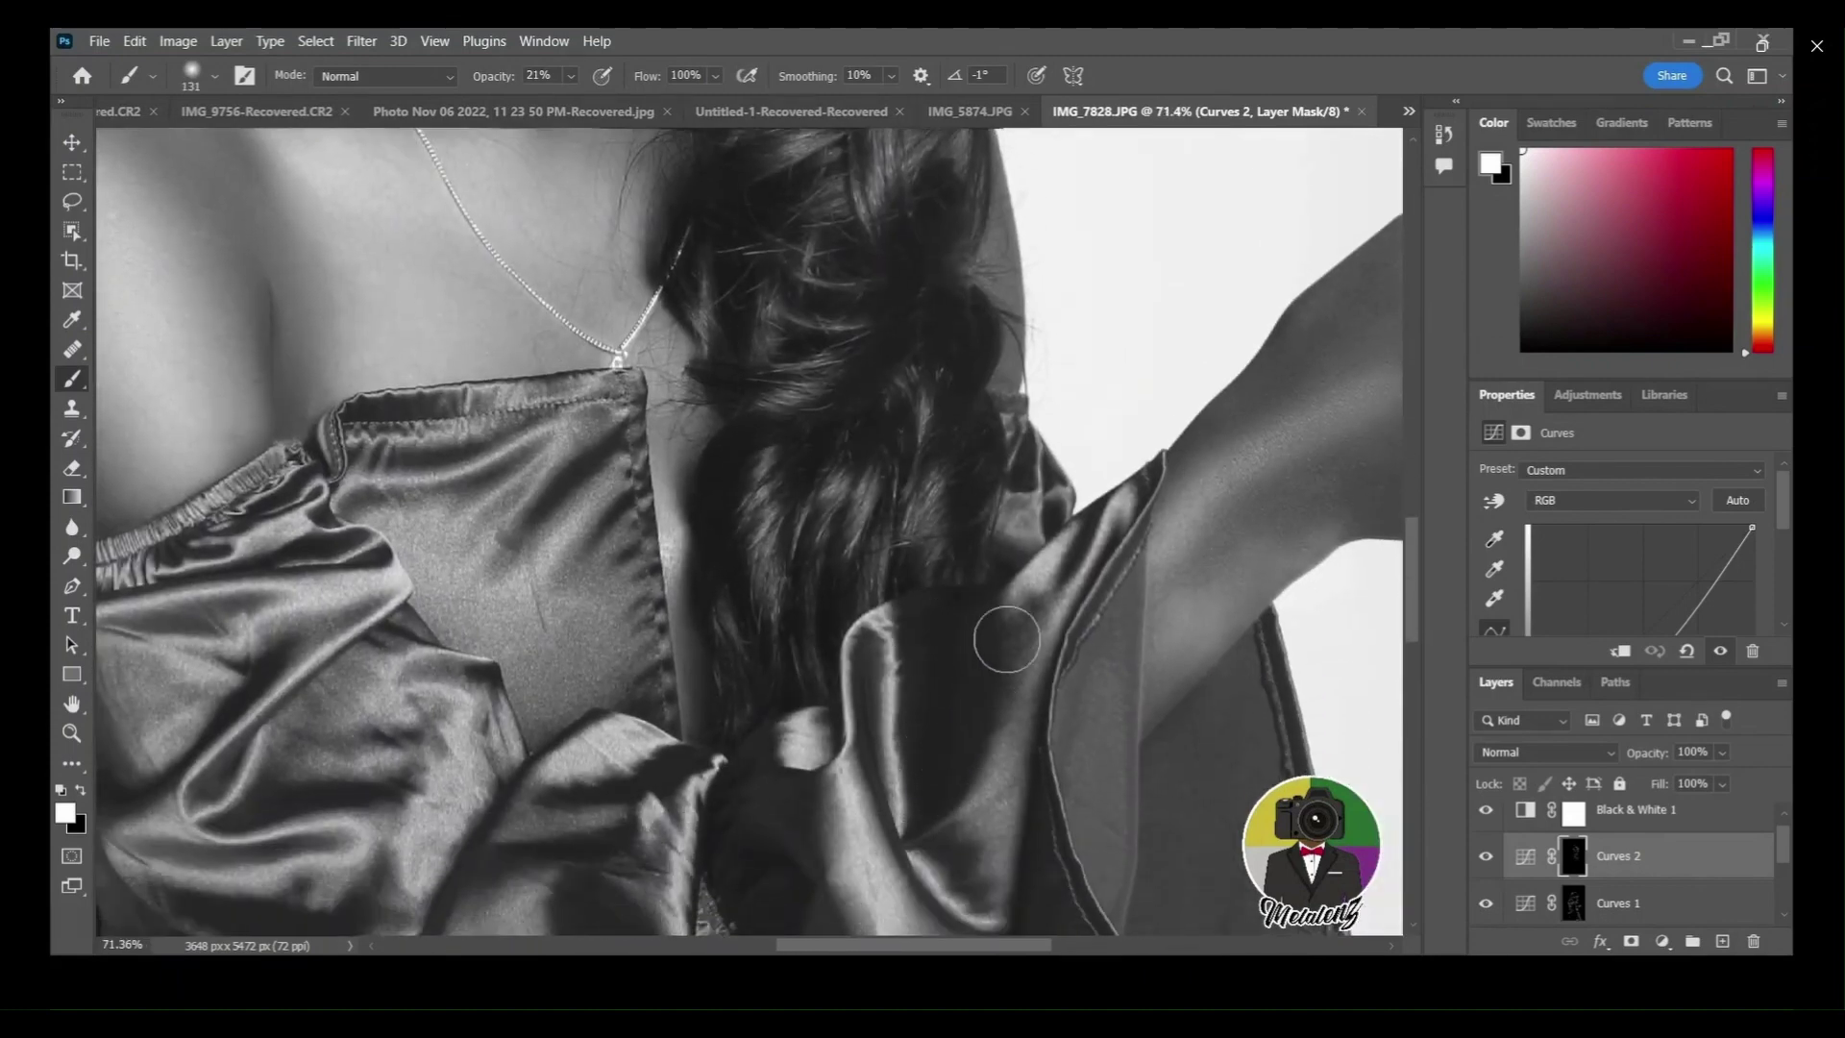
Darken the shaded edges of the raised forearm and hand up to the thumb with the 131 px brush.
{"action": "scroll", "coordinate": [1086, 916], "scroll_direction": "right", "scroll_amount": 5}
{"action": "scroll", "coordinate": [1086, 916], "scroll_direction": "right", "scroll_amount": 2}
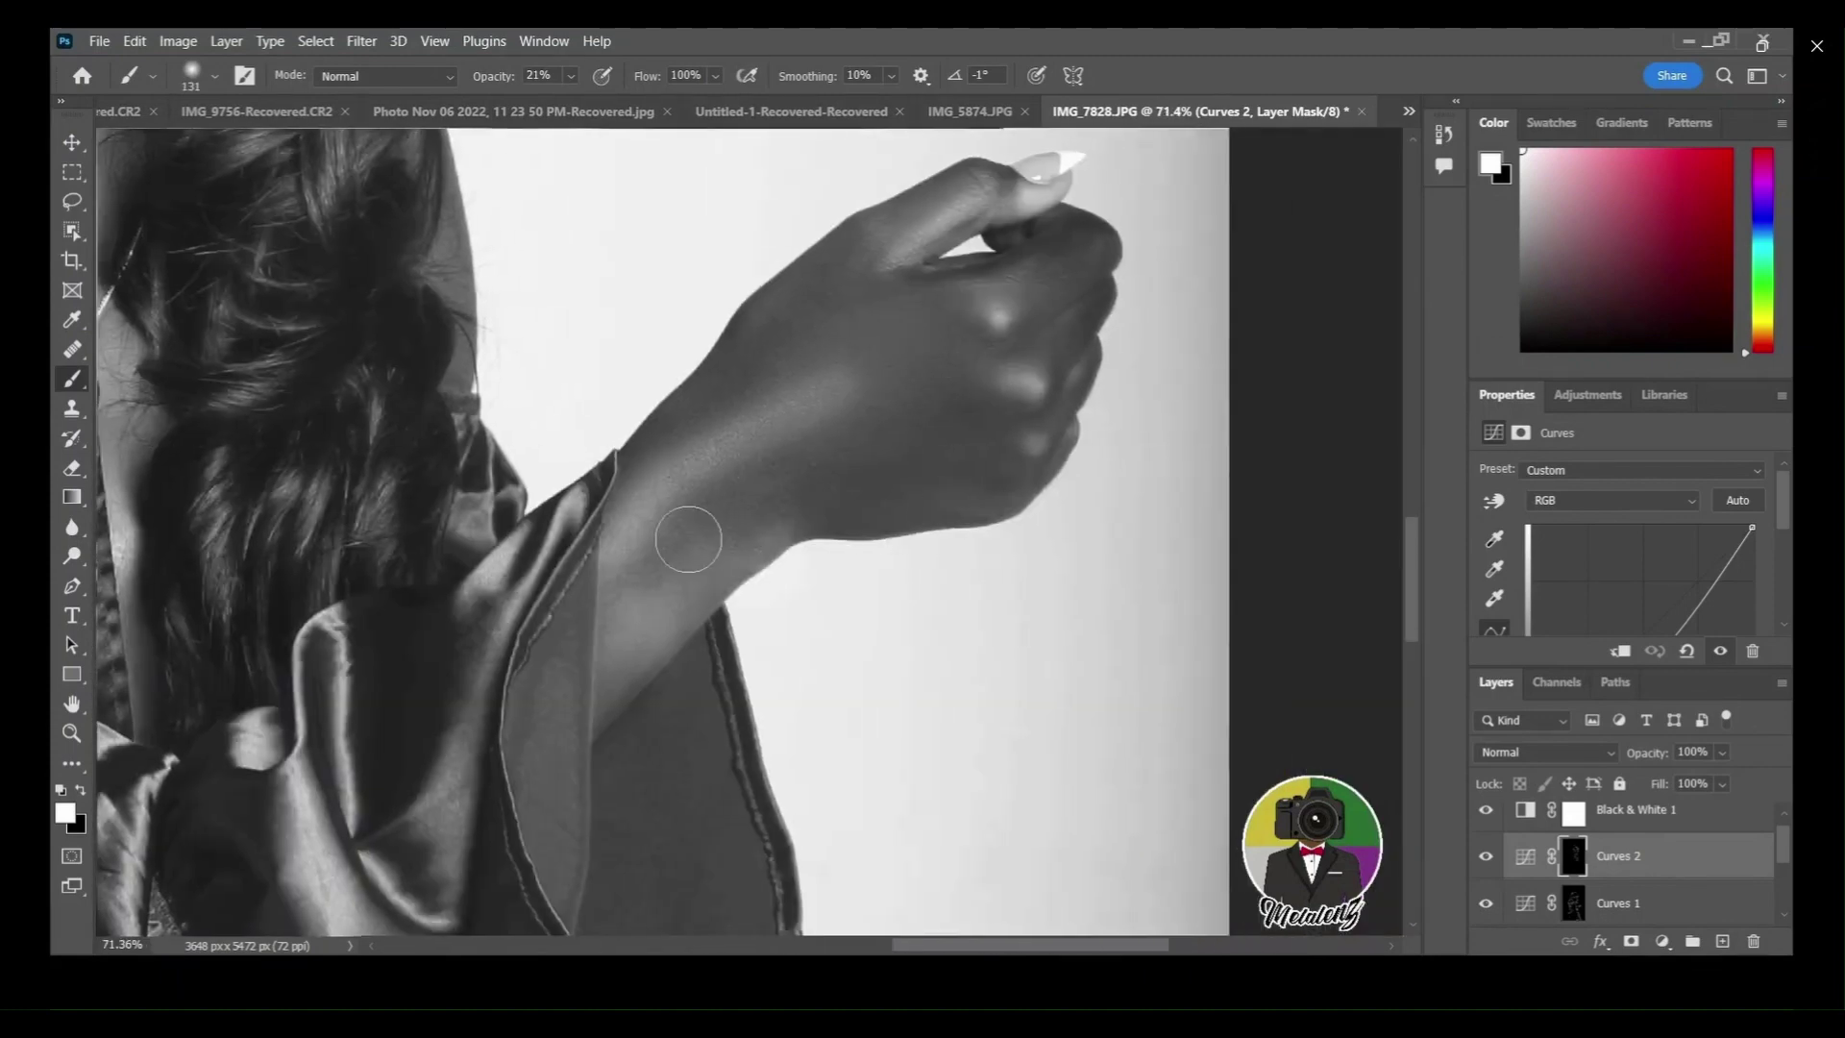
{"action": "mouse_move", "coordinate": [774, 348]}
{"action": "left_mouse_down"}
{"action": "mouse_move", "coordinate": [786, 290]}
{"action": "mouse_move", "coordinate": [969, 176]}
{"action": "left_mouse_up"}
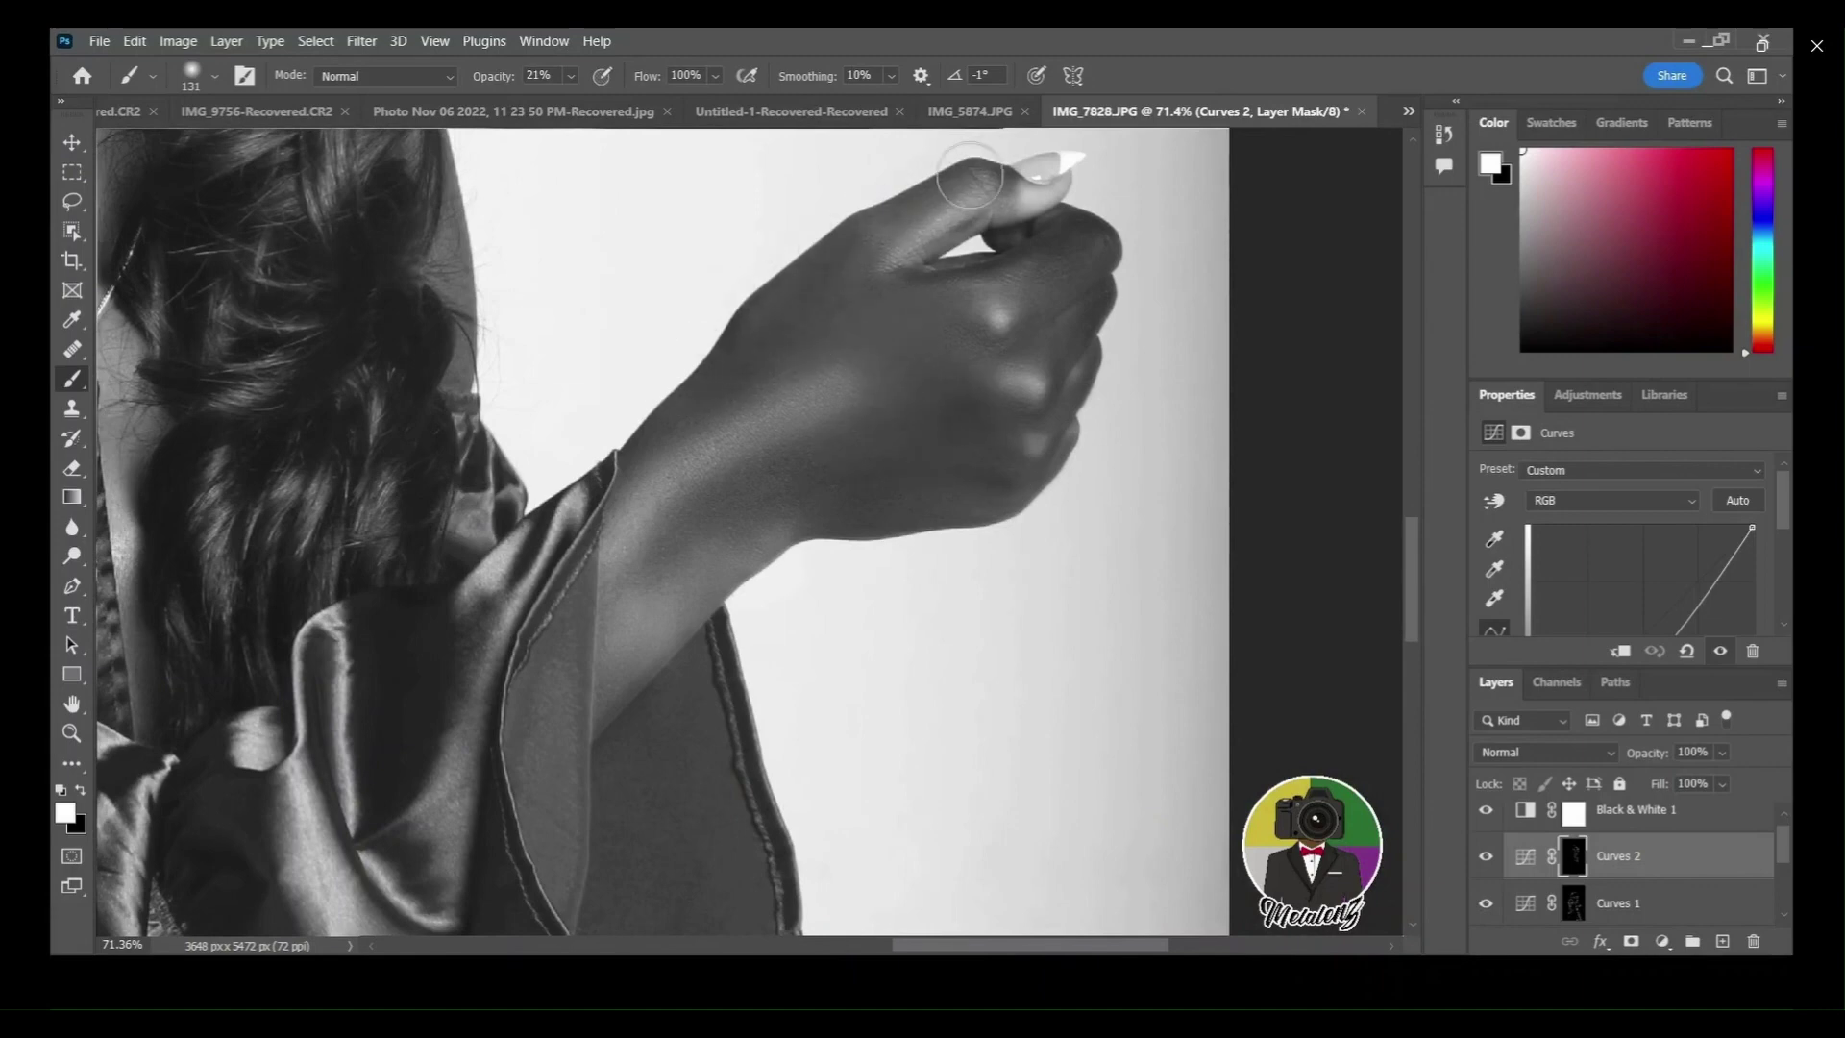
{"action": "scroll", "coordinate": [462, 781], "scroll_direction": "down", "scroll_amount": 2}
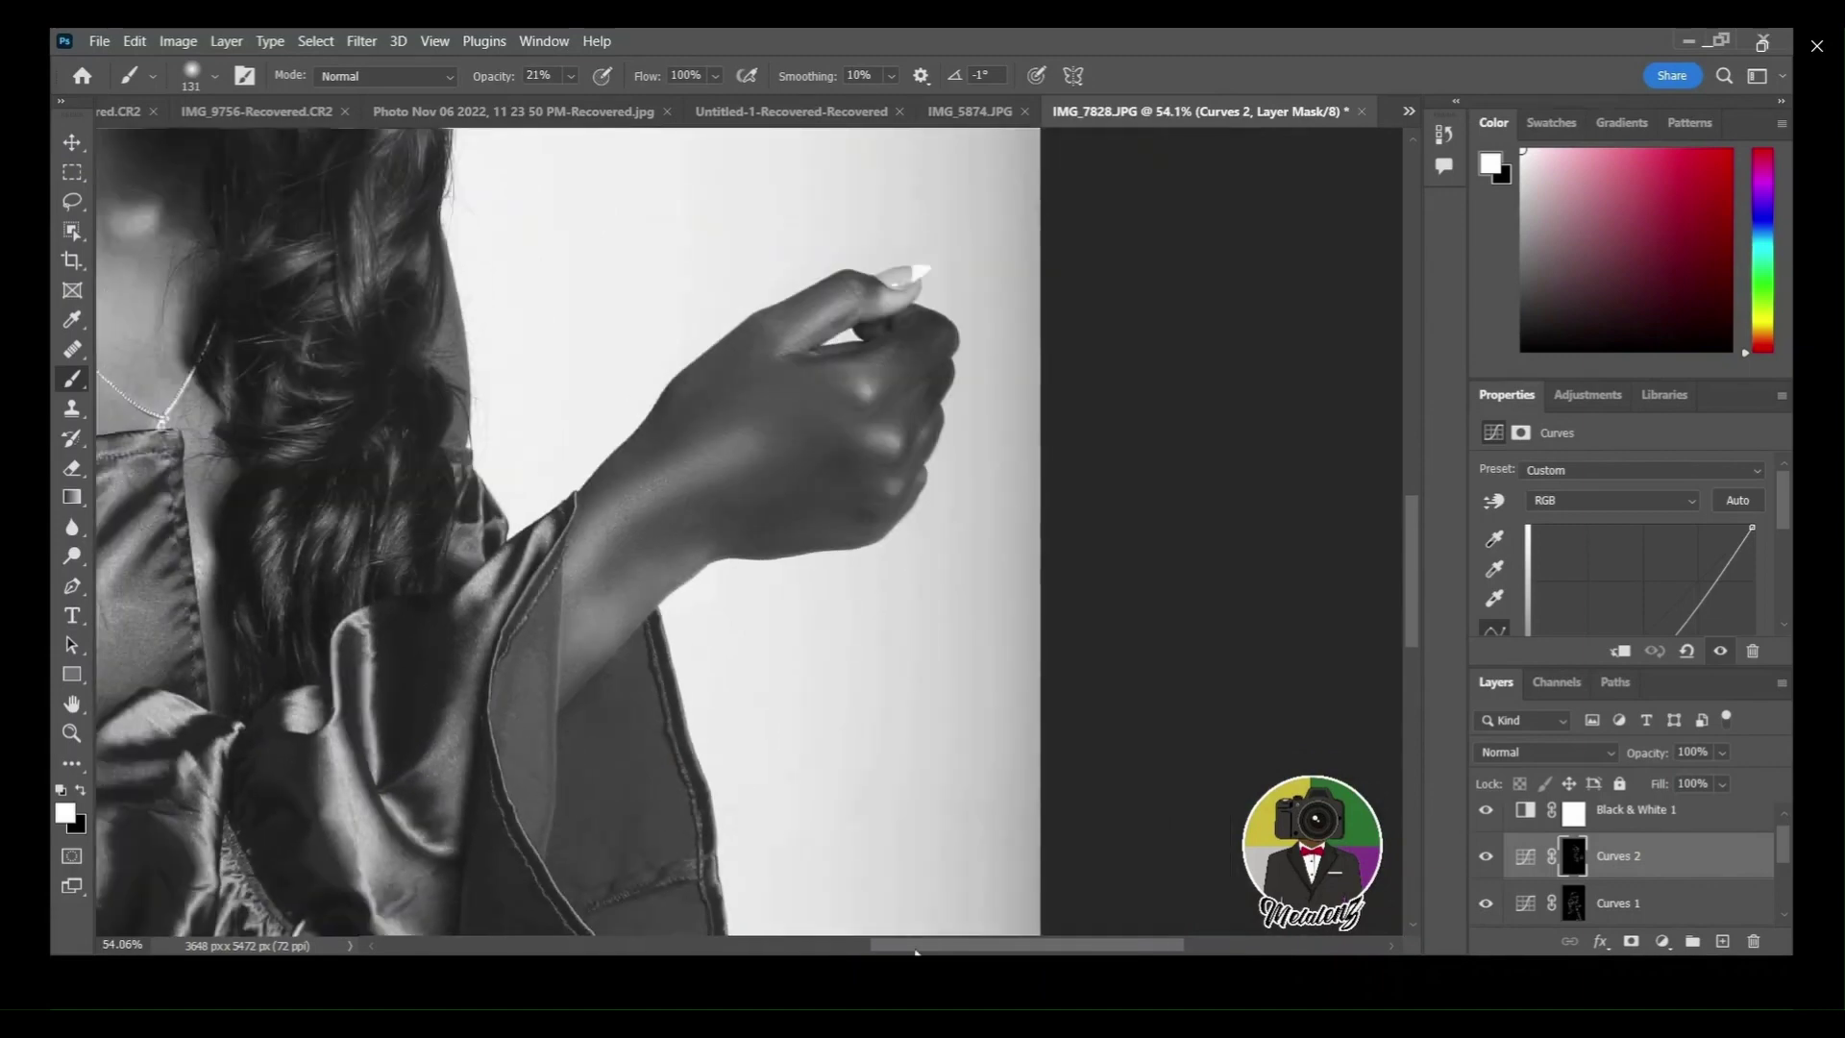
Paint the dark hollow between the two sleeves with a 156 px brush, and refine the smaller folds with a 58 px brush.
{"action": "scroll", "coordinate": [915, 951], "scroll_direction": "left", "scroll_amount": 3}
{"action": "scroll", "coordinate": [634, 692], "scroll_direction": "down", "scroll_amount": 3}
{"action": "scroll", "coordinate": [639, 515], "scroll_direction": "up", "scroll_amount": 3}
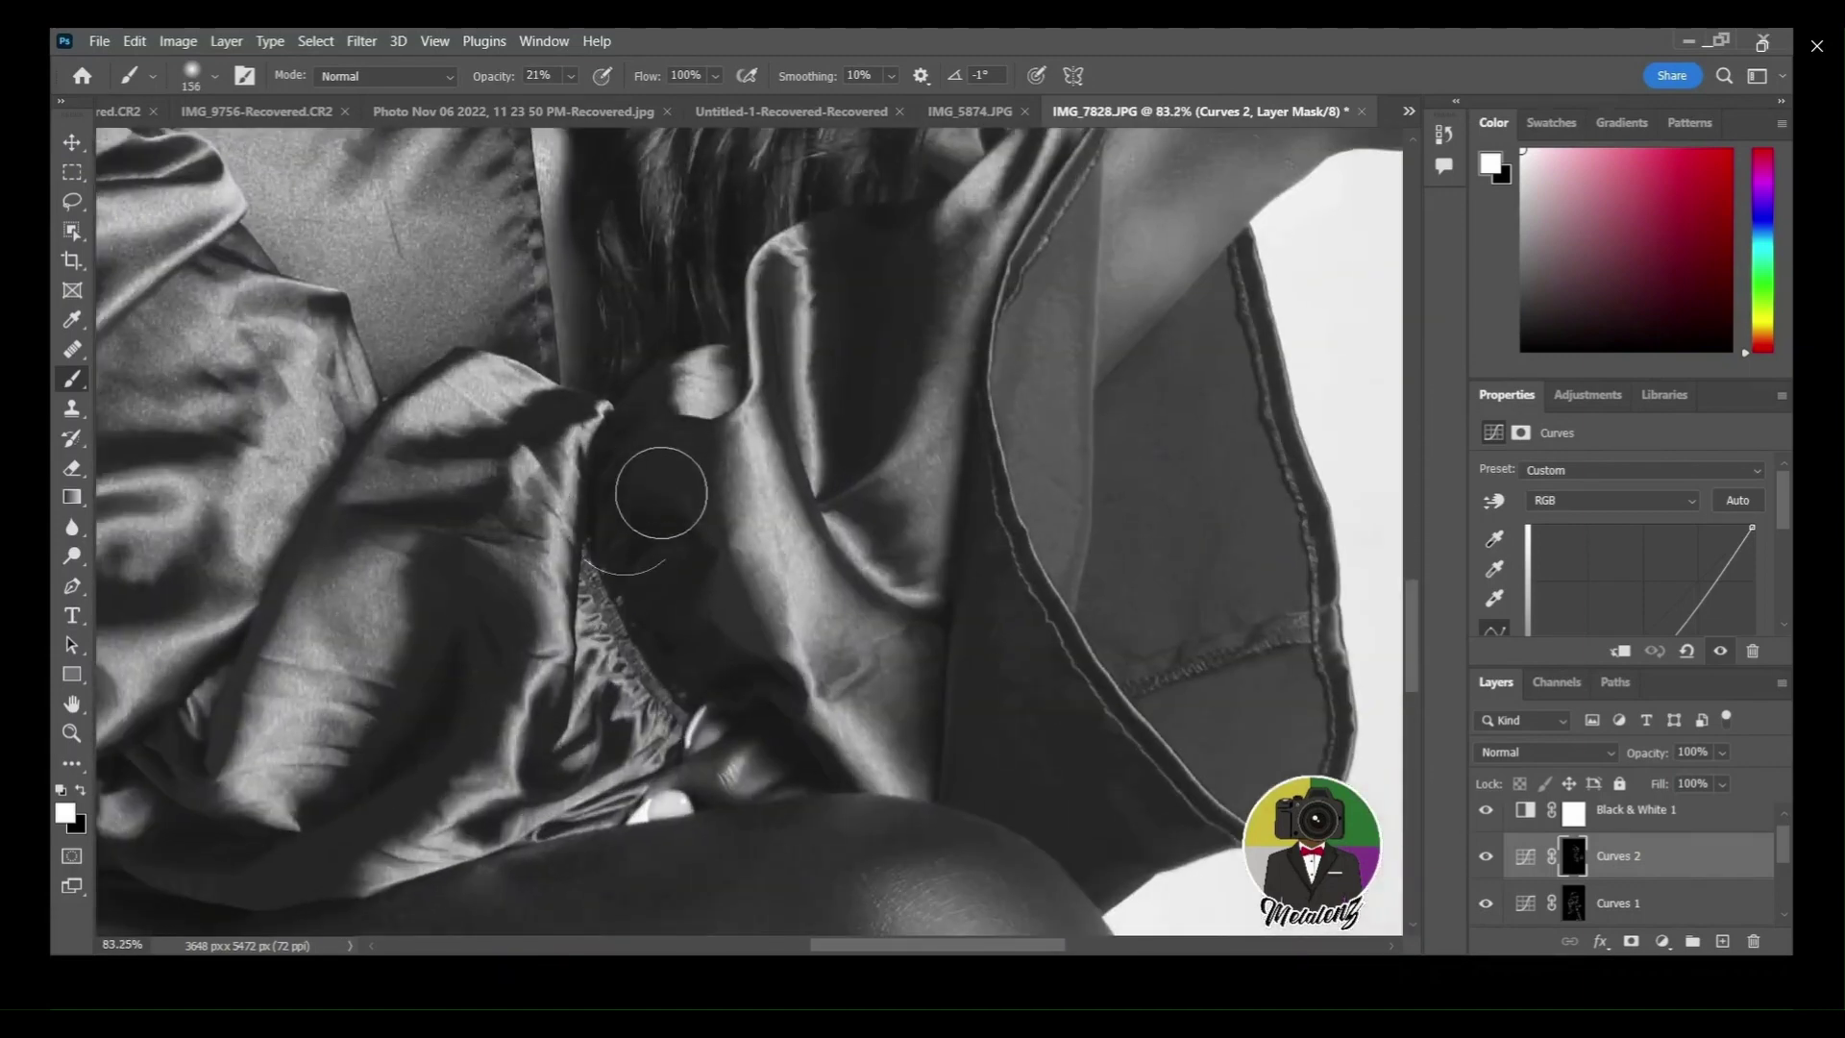
{"action": "left_click_drag", "start_coordinate": [607, 413], "coordinate": [565, 413], "text": "alt"}
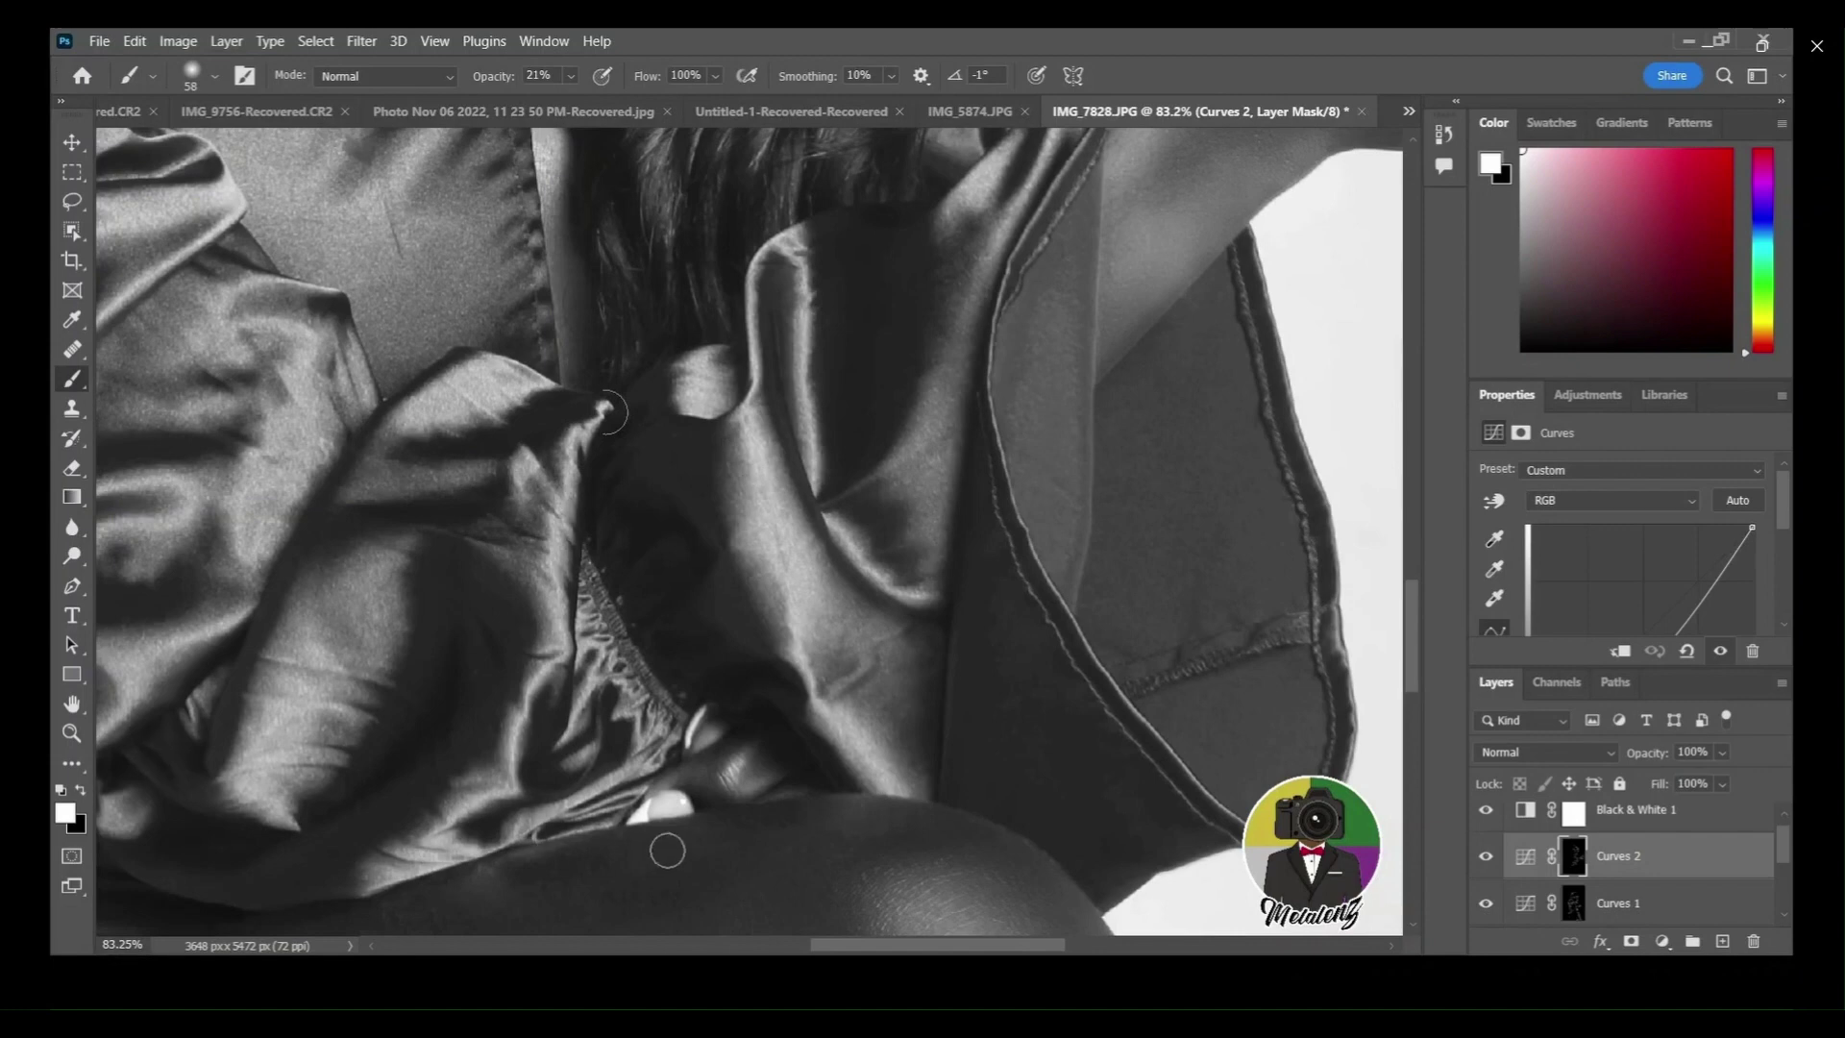
Enlarge the brush to 145 px and paint the shadow along the upper thigh beneath the blouse on the Curves 2 mask.
{"action": "scroll", "coordinate": [577, 733], "scroll_direction": "down", "scroll_amount": 3}
{"action": "left_click_drag", "start_coordinate": [579, 733], "coordinate": [633, 623], "text": "alt"}
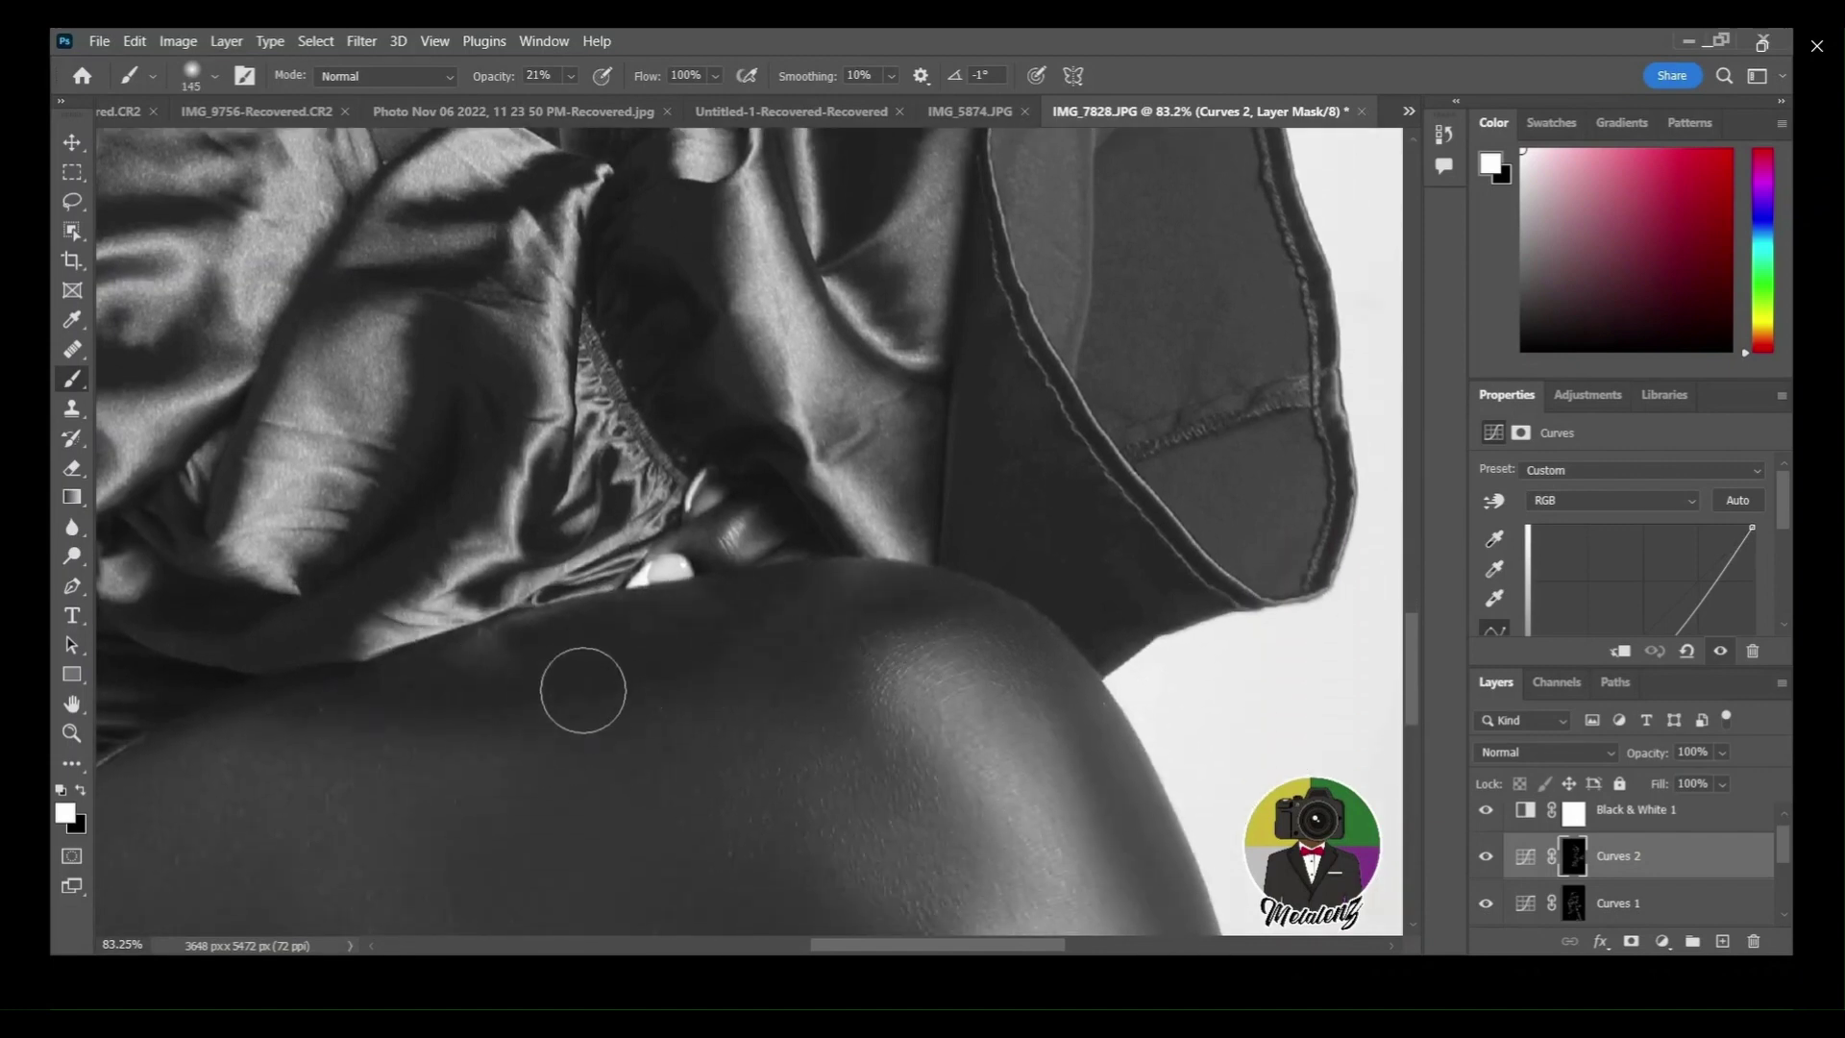
{"action": "scroll", "coordinate": [682, 673], "scroll_direction": "down", "scroll_amount": 1}
{"action": "scroll", "coordinate": [681, 674], "scroll_direction": "down", "scroll_amount": 2}
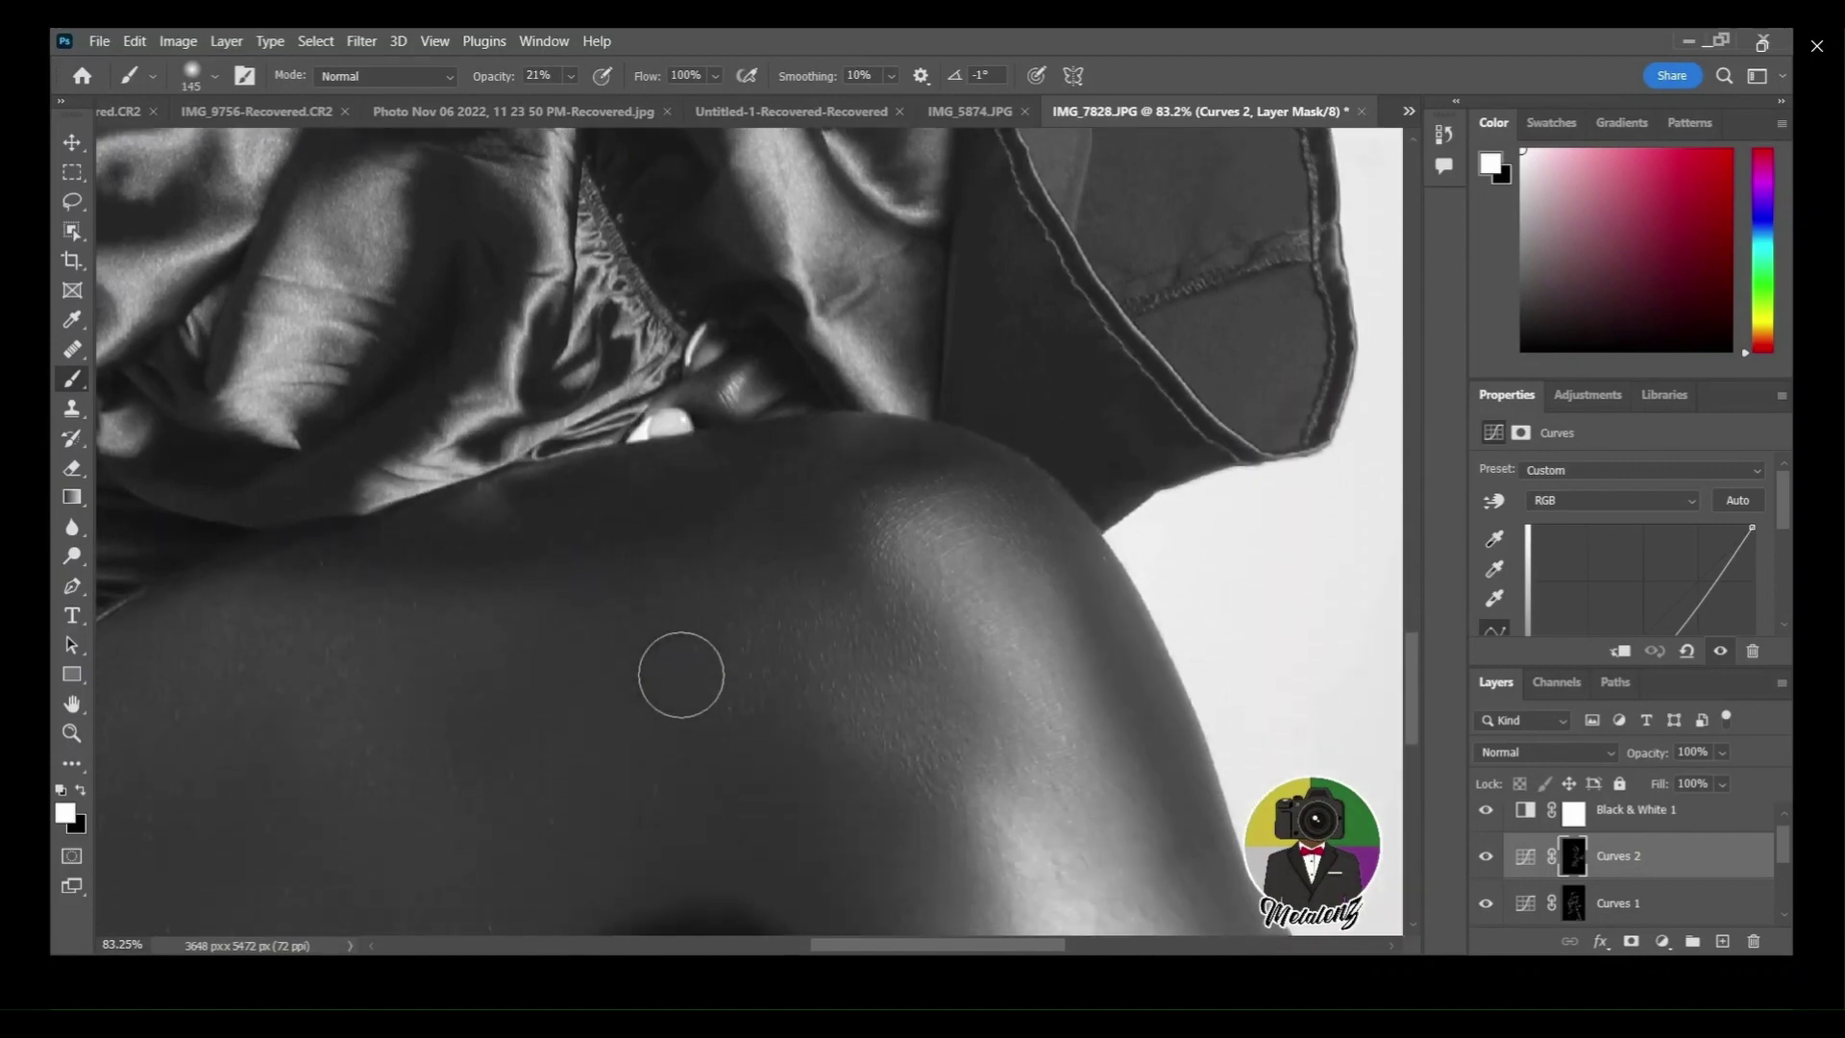
Darken the shaded contours of the crossed legs and the lower knee, using brush sizes of 323 px, 100 px and 150 px.
{"action": "scroll", "coordinate": [682, 672], "scroll_direction": "down", "scroll_amount": 3}
{"action": "left_click_drag", "start_coordinate": [684, 672], "coordinate": [746, 692], "text": "alt"}
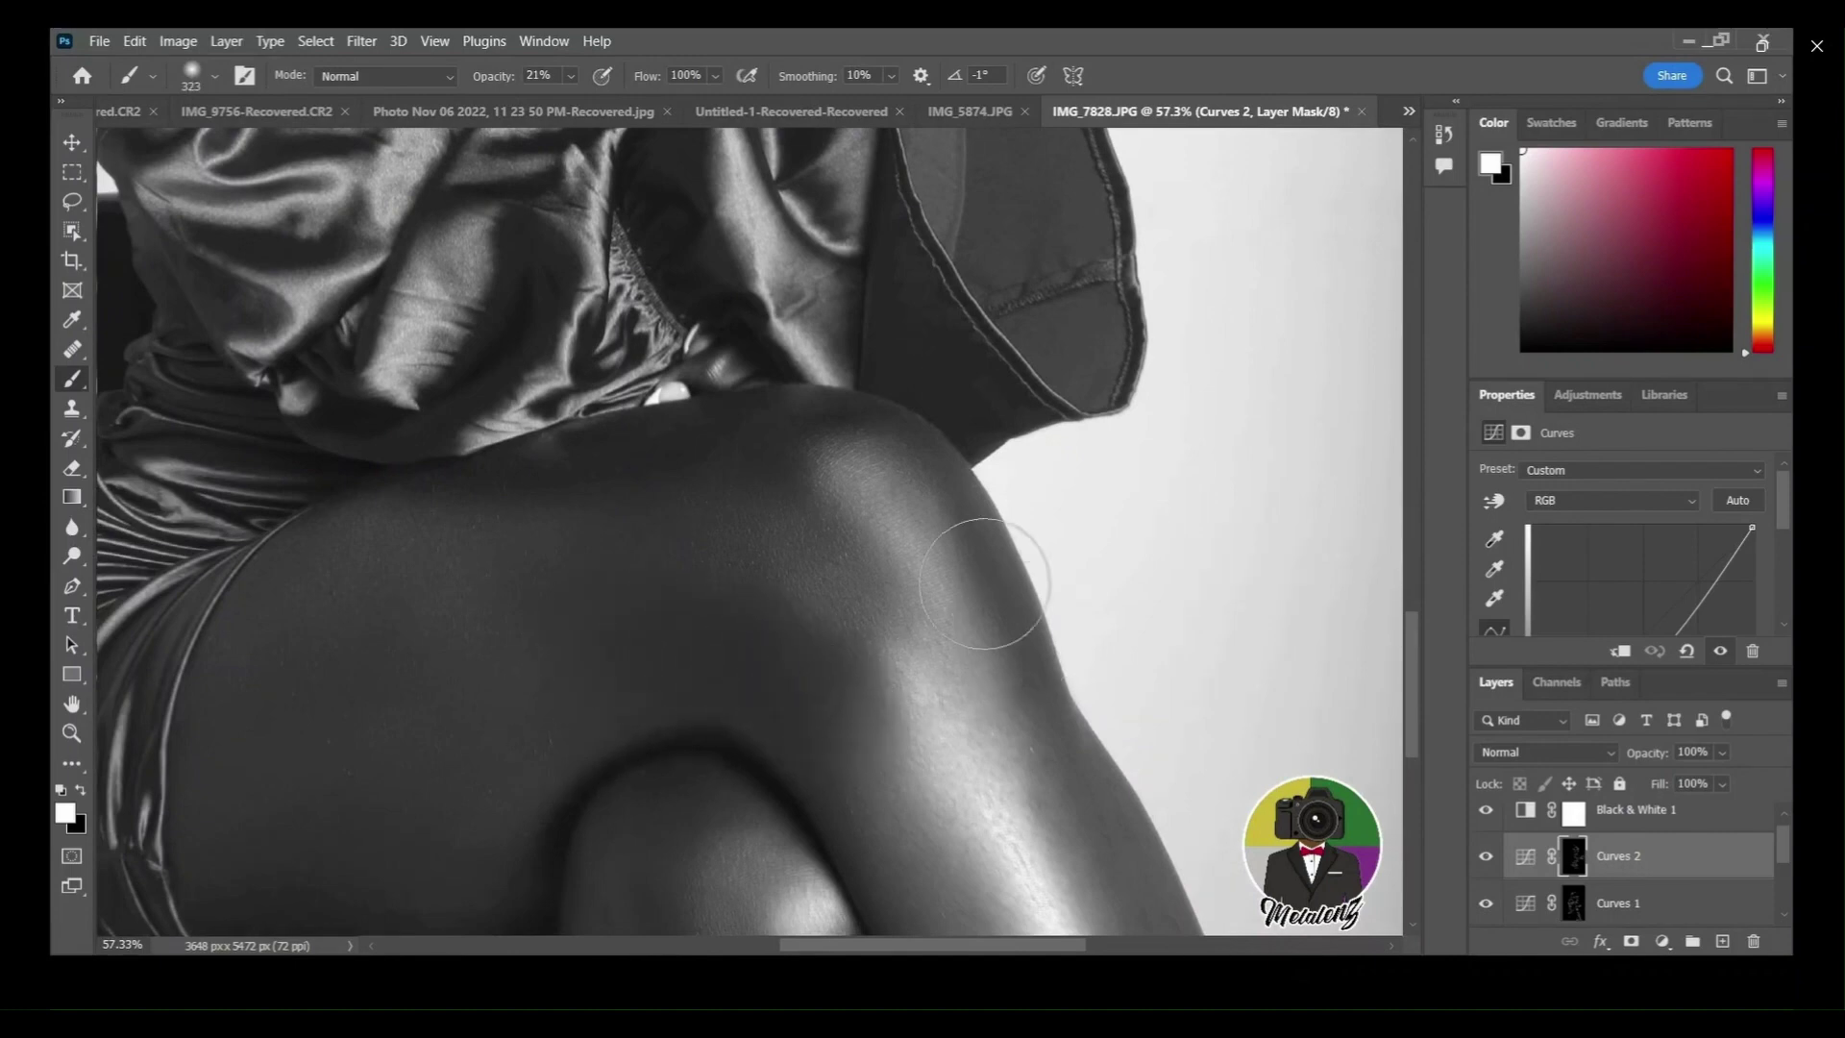
{"action": "mouse_move", "coordinate": [944, 535]}
{"action": "left_mouse_down", "text": "alt"}
{"action": "mouse_move", "coordinate": [897, 538]}
{"action": "mouse_move", "coordinate": [938, 474]}
{"action": "mouse_move", "coordinate": [960, 494]}
{"action": "left_mouse_up", "text": "alt"}
{"action": "scroll", "coordinate": [914, 659], "scroll_direction": "down", "scroll_amount": 5}
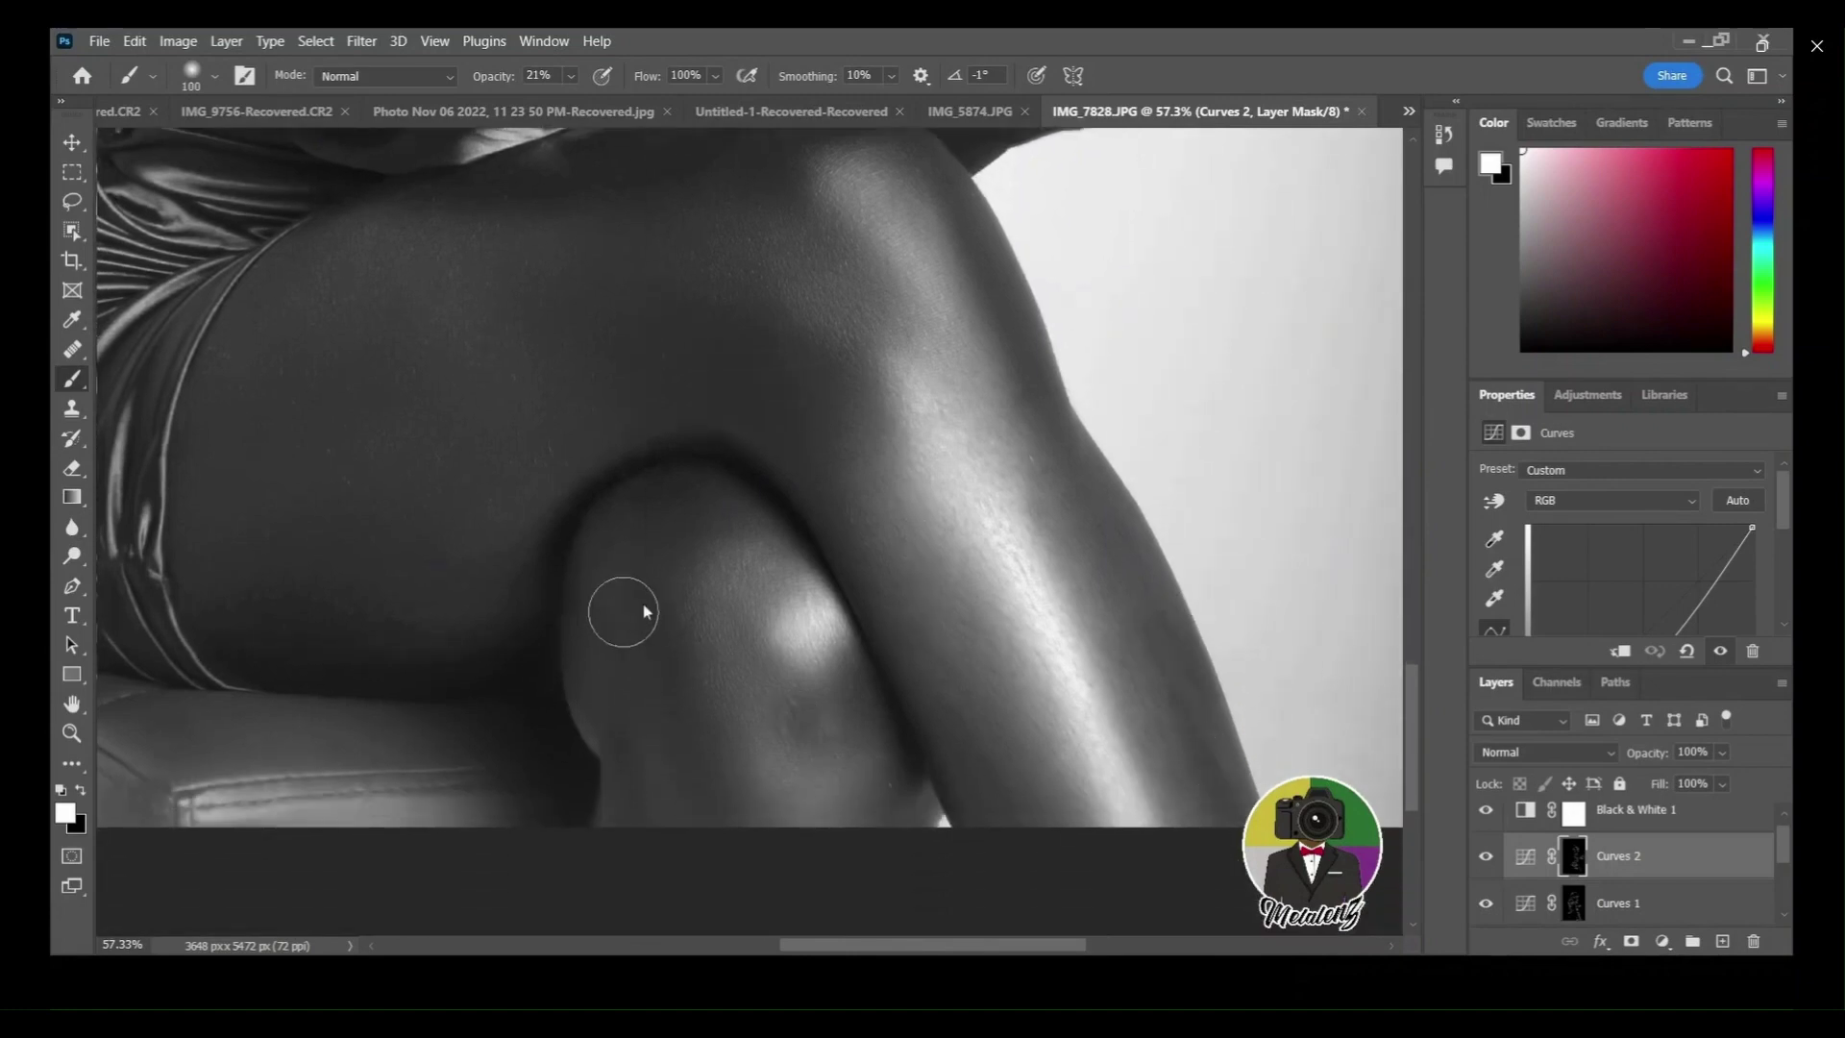
{"action": "key", "text": "bracketright"}
{"action": "key", "text": "bracketright"}
Reduce the brush to 47 px and paint the dark gaps between the skirt's pleats from the hem upward.
{"action": "left_click_drag", "start_coordinate": [829, 948], "coordinate": [692, 947]}
{"action": "scroll", "coordinate": [634, 623], "scroll_direction": "up", "scroll_amount": 5}
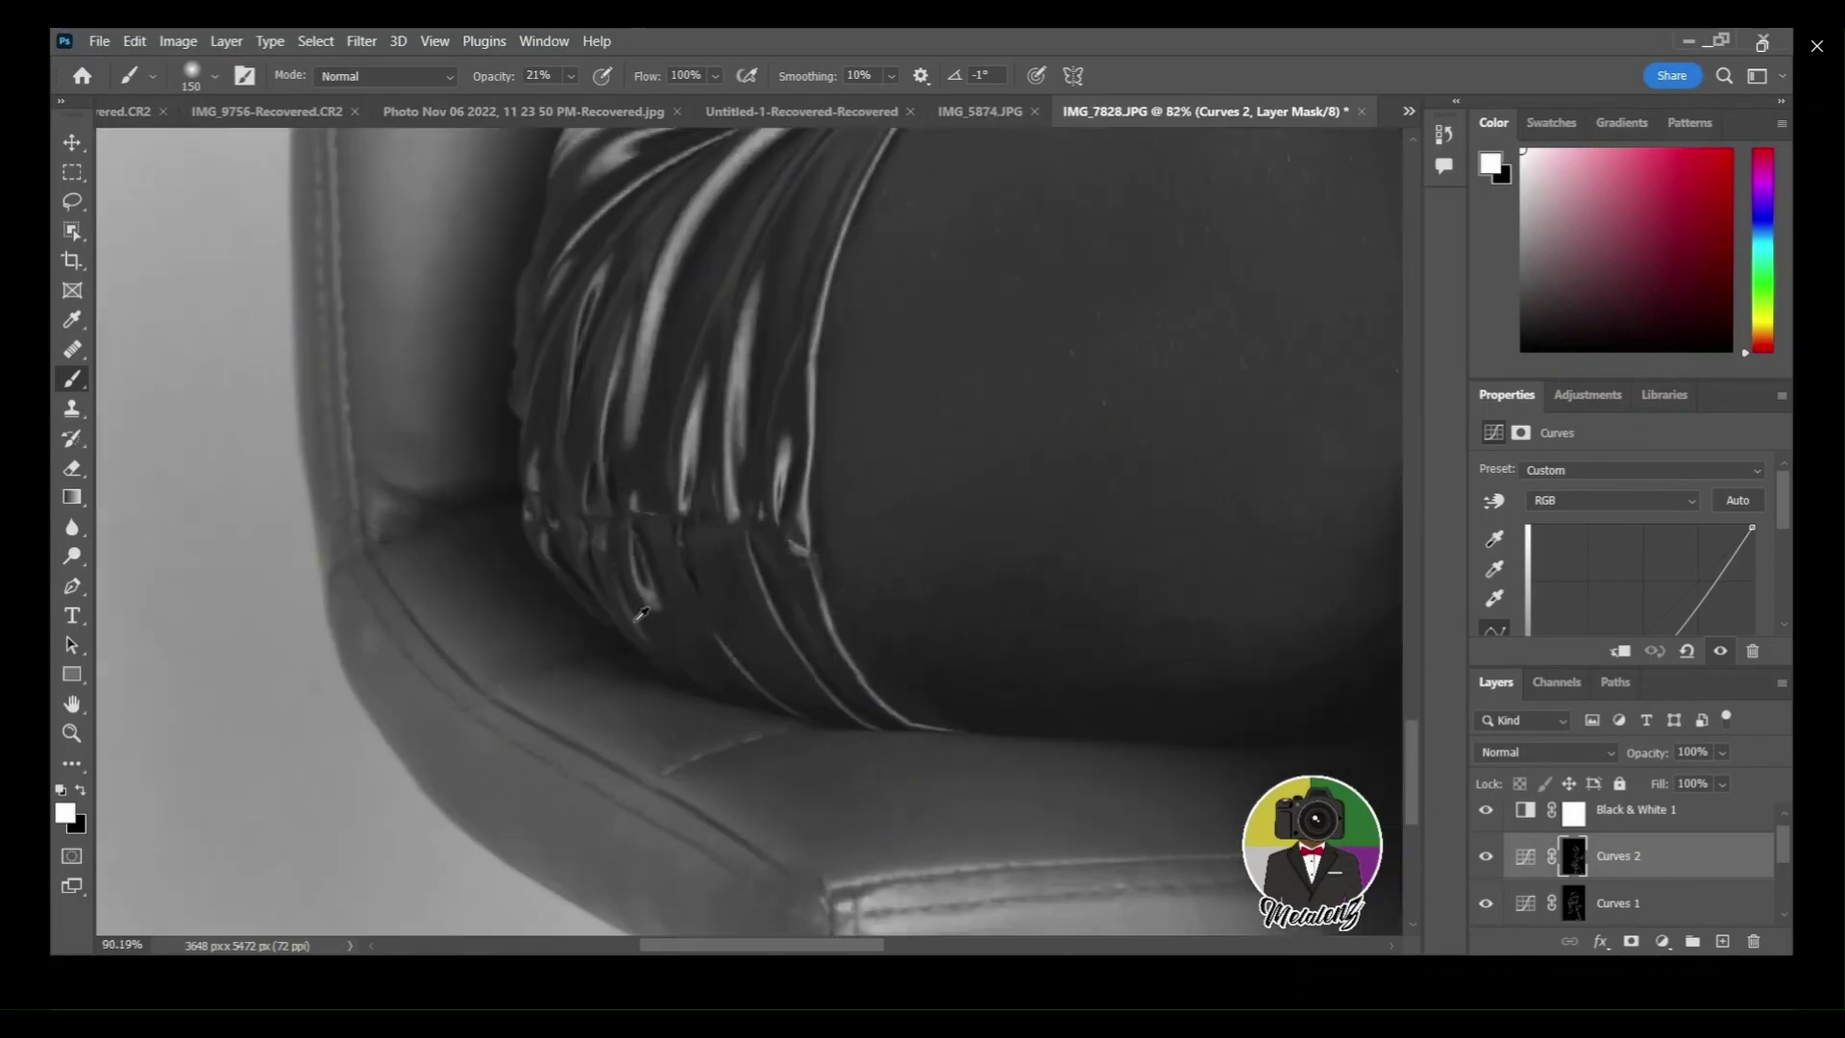
{"action": "mouse_move", "coordinate": [700, 631]}
{"action": "left_mouse_down"}
{"action": "mouse_move", "coordinate": [622, 667]}
{"action": "mouse_move", "coordinate": [658, 570]}
{"action": "left_mouse_up"}
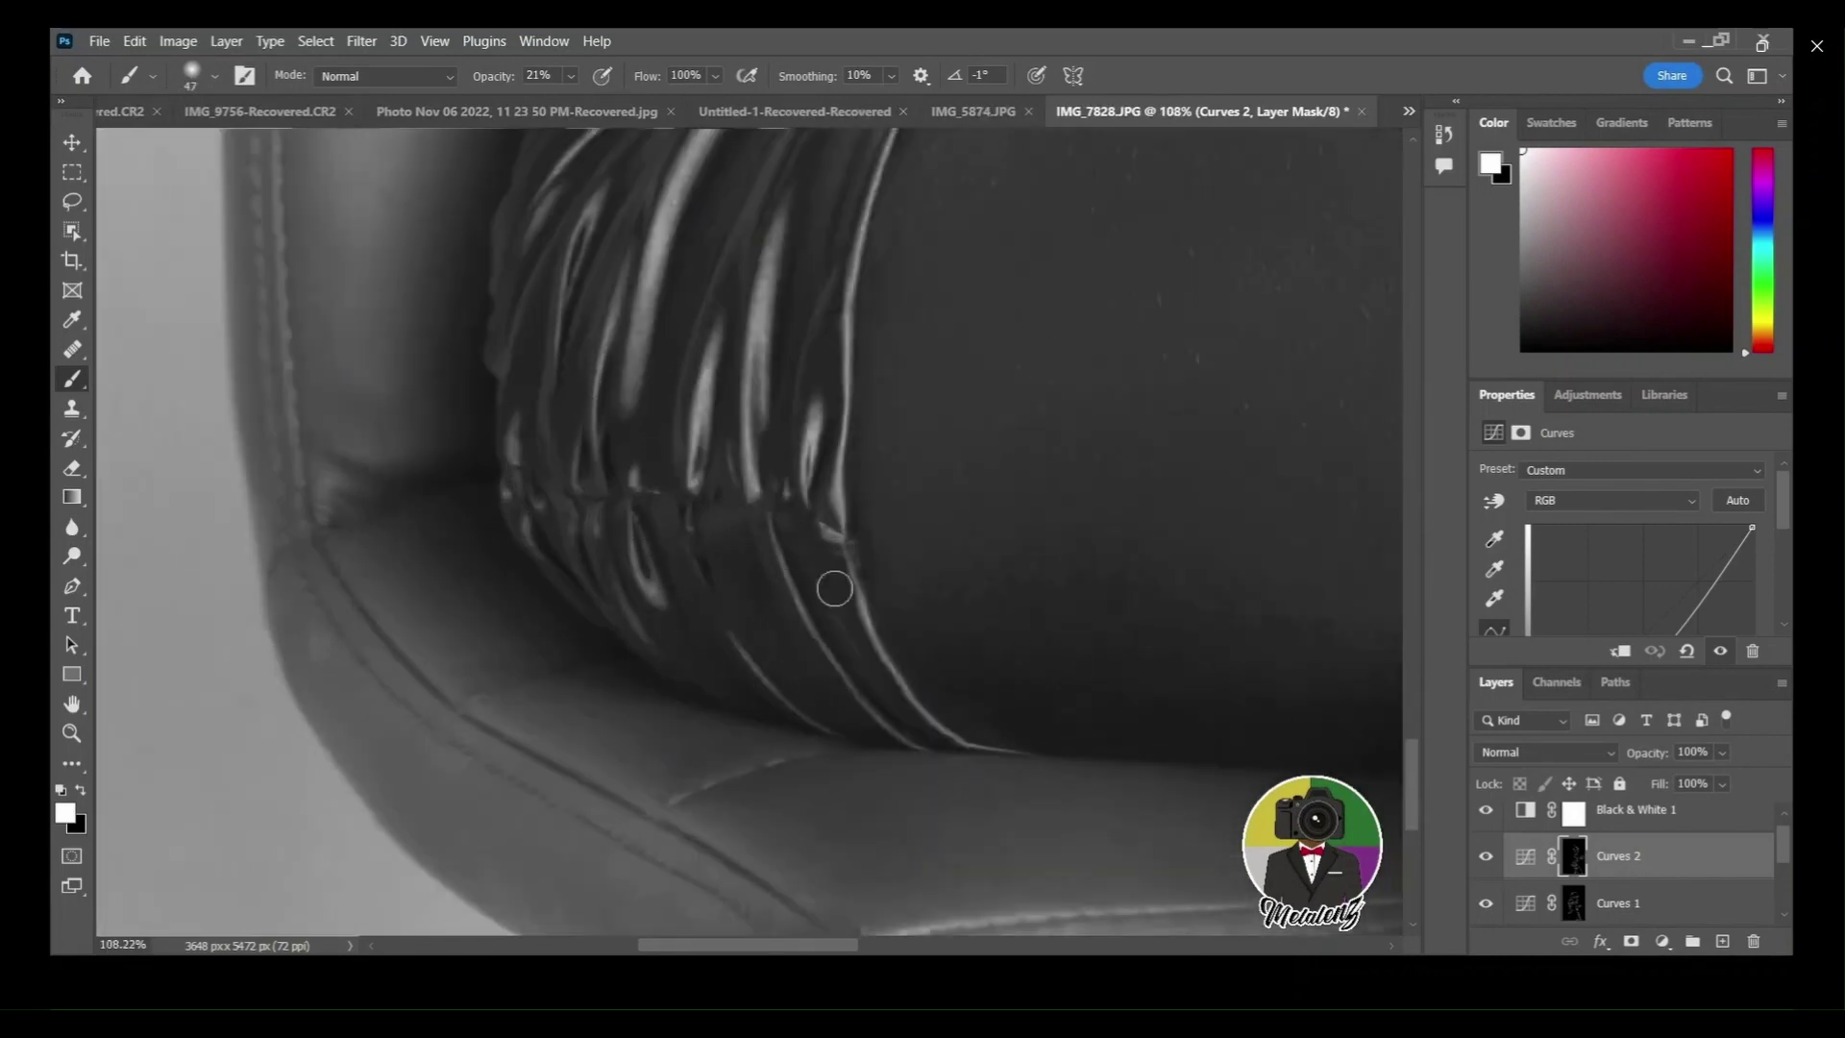
{"action": "scroll", "coordinate": [753, 527], "scroll_direction": "up", "scroll_amount": 4}
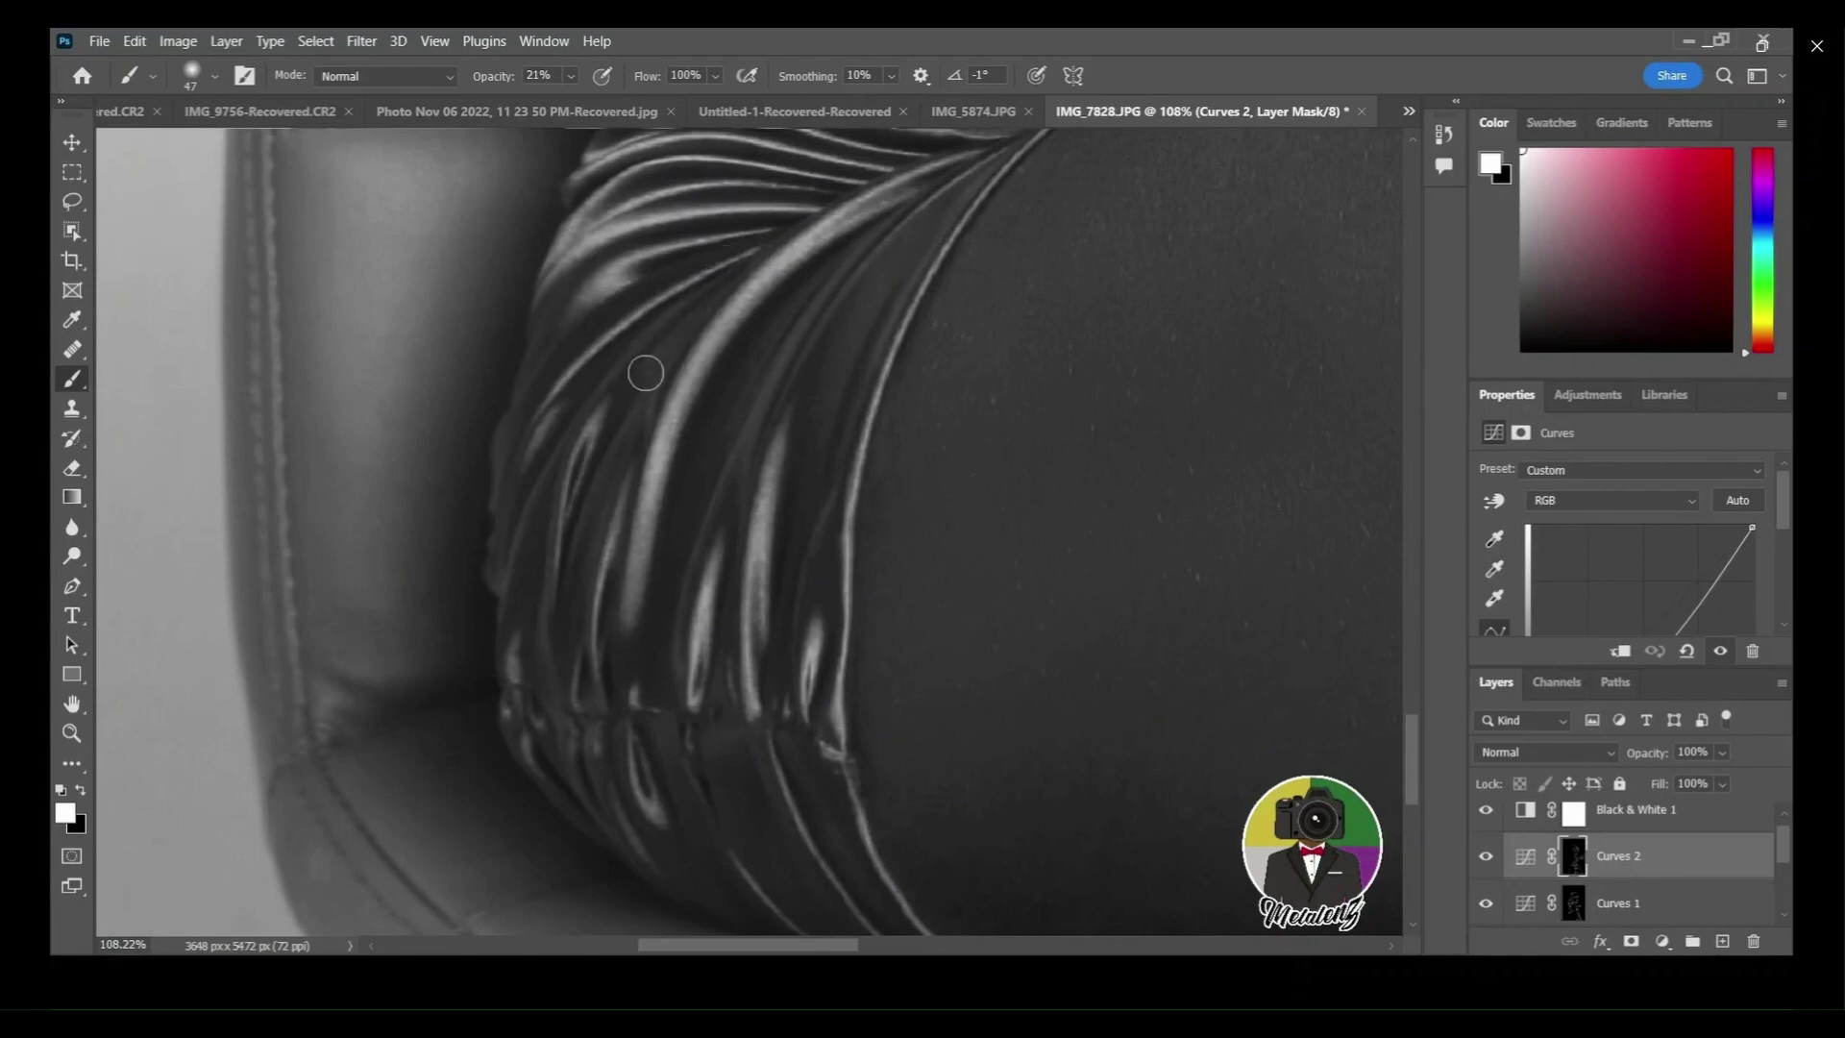
Reduce the brush to 29 px and darken the creases between the gathered folds at the dress's hip and waist.
{"action": "scroll", "coordinate": [586, 338], "scroll_direction": "up", "scroll_amount": 7}
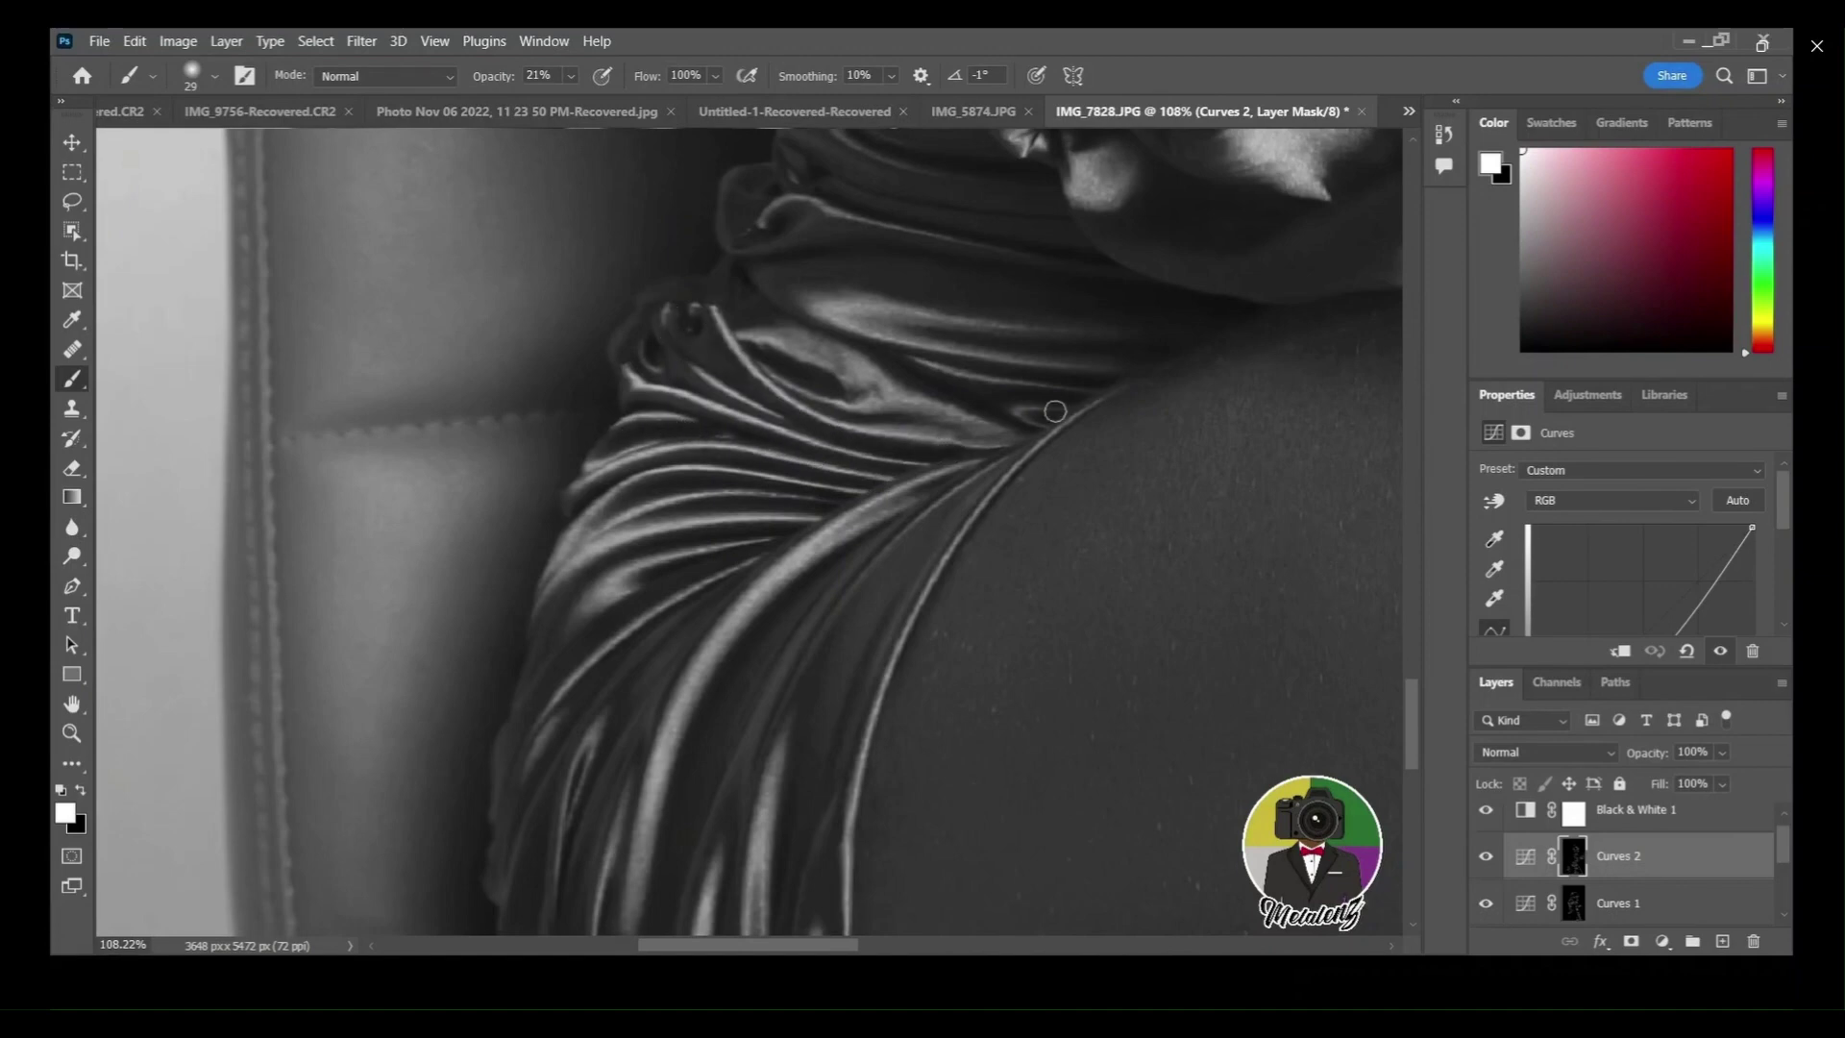
{"action": "scroll", "coordinate": [1011, 410], "scroll_direction": "up", "scroll_amount": 2}
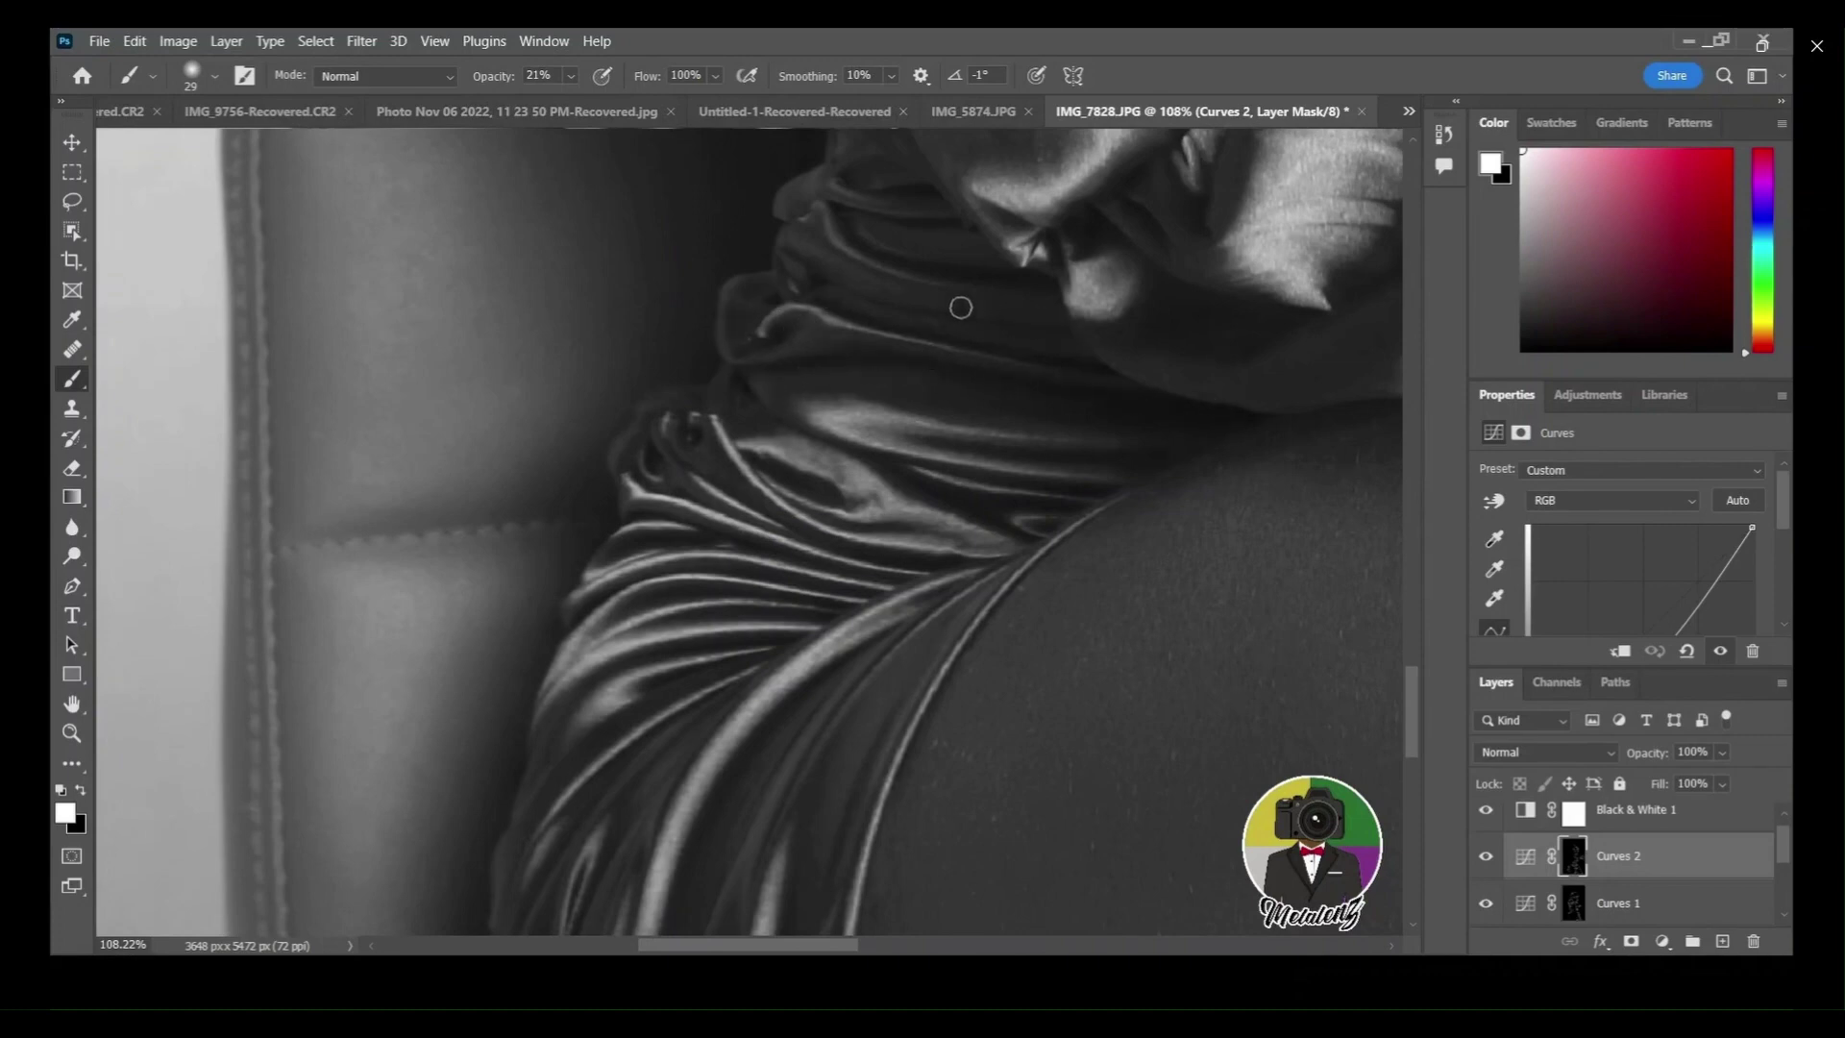
{"action": "scroll", "coordinate": [935, 330], "scroll_direction": "up", "scroll_amount": 3}
{"action": "scroll", "coordinate": [935, 329], "scroll_direction": "down", "scroll_amount": 3}
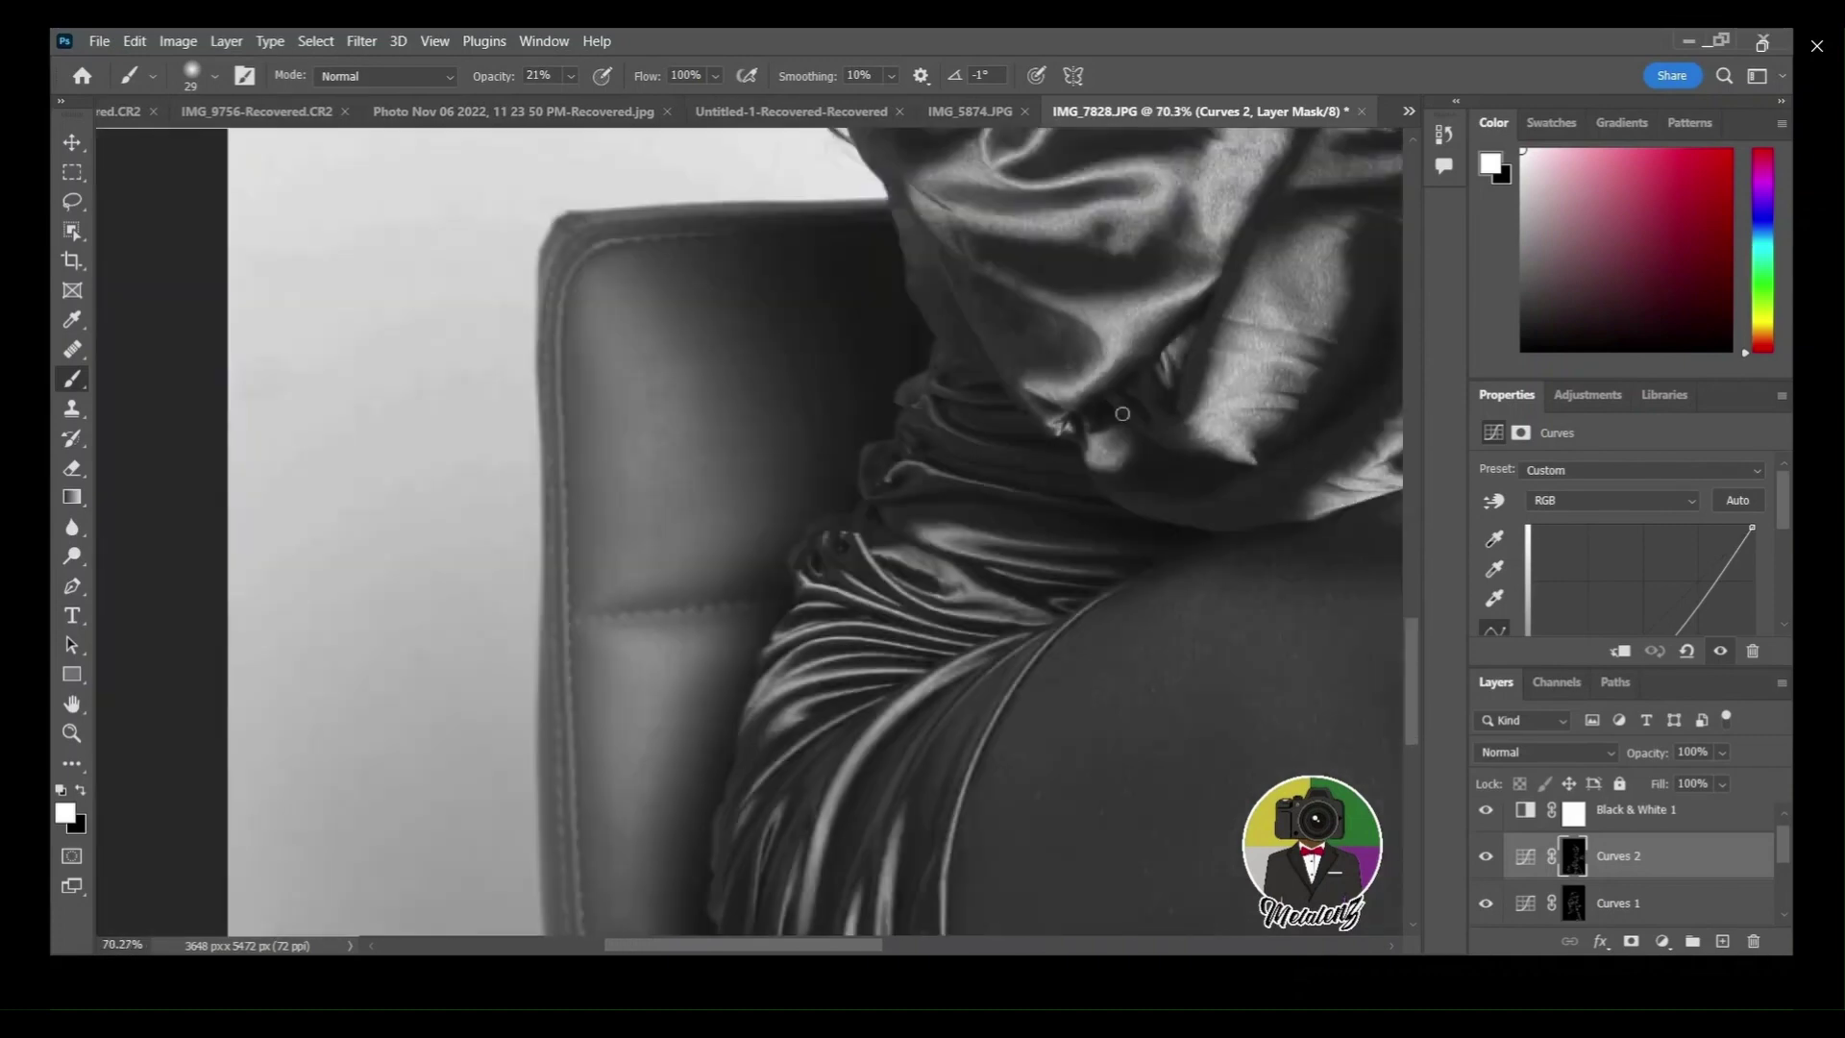
Paint the shadows between the draped sleeve's satin folds on the Curves 2 mask, enlarging the brush from 40 px for the broader areas.
{"action": "scroll", "coordinate": [832, 576], "scroll_direction": "up", "scroll_amount": 6}
{"action": "scroll", "coordinate": [832, 576], "scroll_direction": "right", "scroll_amount": 2}
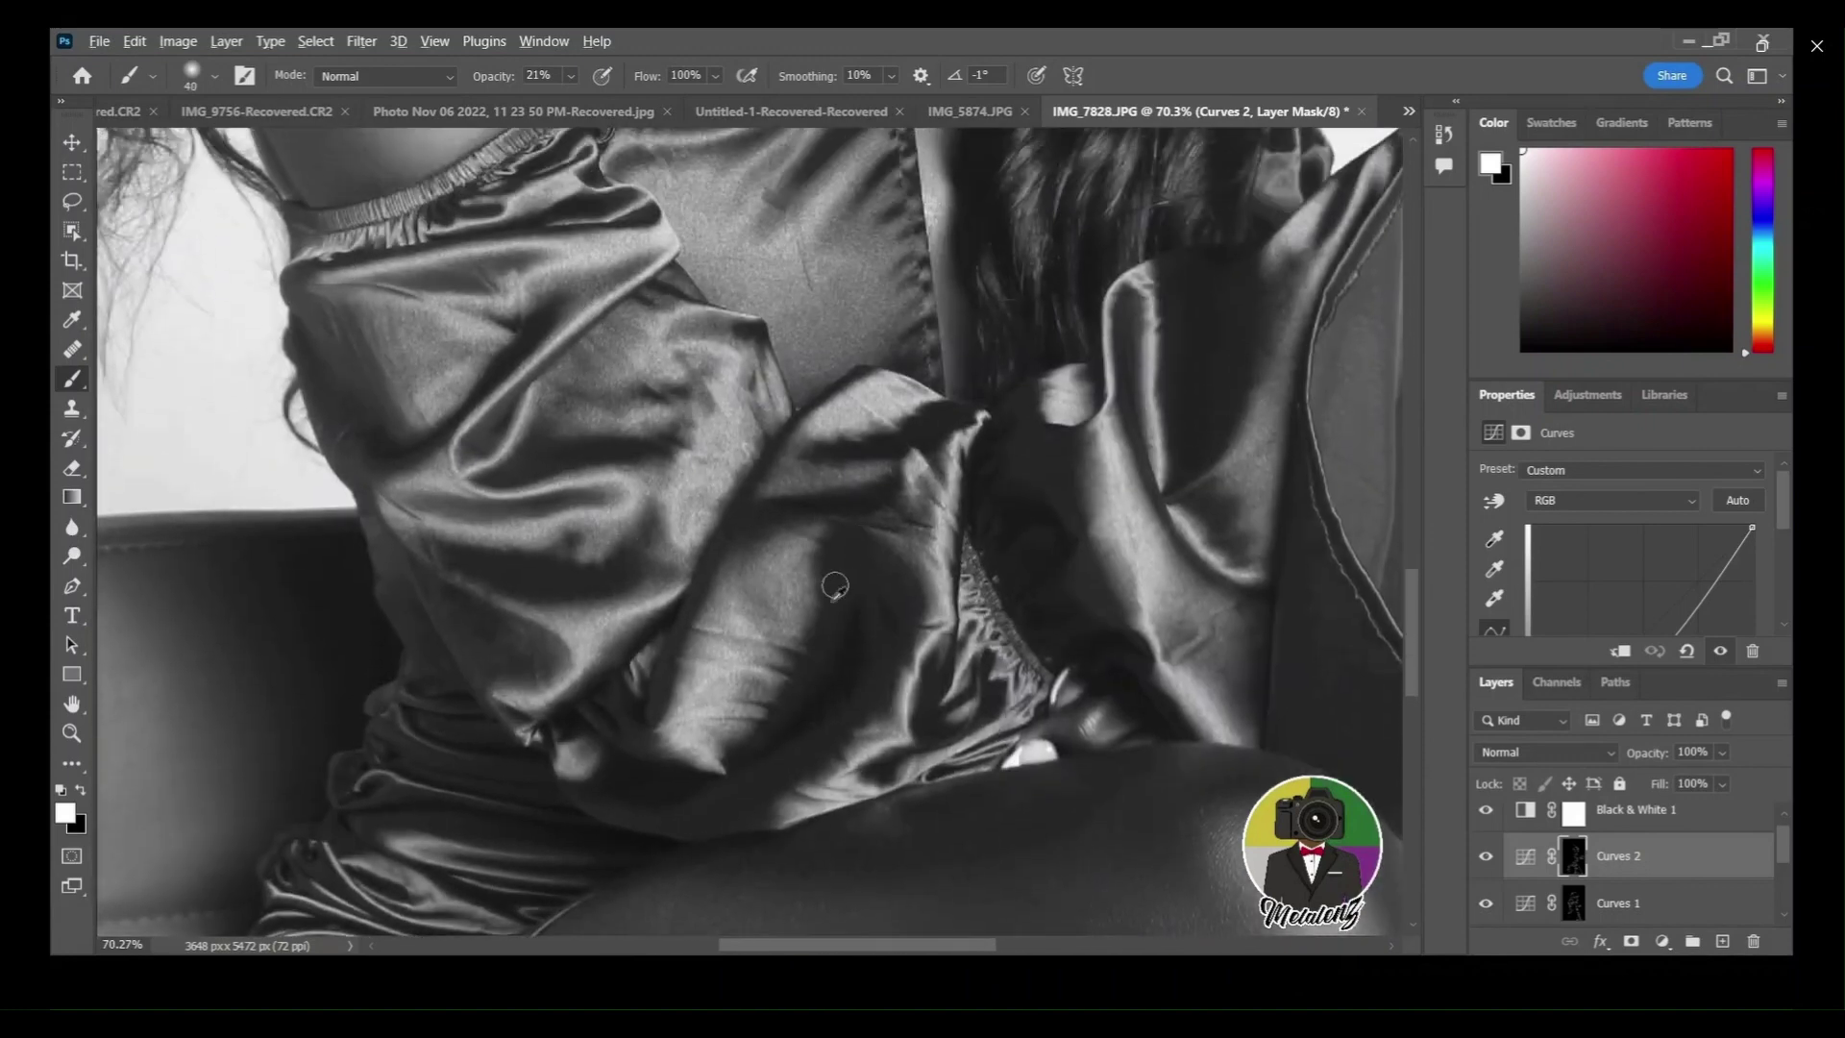
{"action": "key", "text": "bracketright"}
{"action": "key", "text": "bracketright"}
{"action": "key", "text": "bracketright"}
{"action": "key", "text": "bracketright"}
{"action": "key", "text": "bracketright"}
{"action": "key", "text": "bracketright"}
{"action": "key", "text": "bracketright"}
Reduce the brush to 70 px and darken the folds of the upper sleeve and bodice up to the neckline.
{"action": "key", "text": "bracketleft"}
{"action": "key", "text": "bracketleft"}
{"action": "key", "text": "bracketleft"}
{"action": "key", "text": "bracketleft"}
{"action": "key", "text": "bracketleft"}
{"action": "key", "text": "bracketleft"}
{"action": "scroll", "coordinate": [644, 380], "scroll_direction": "up", "scroll_amount": 3}
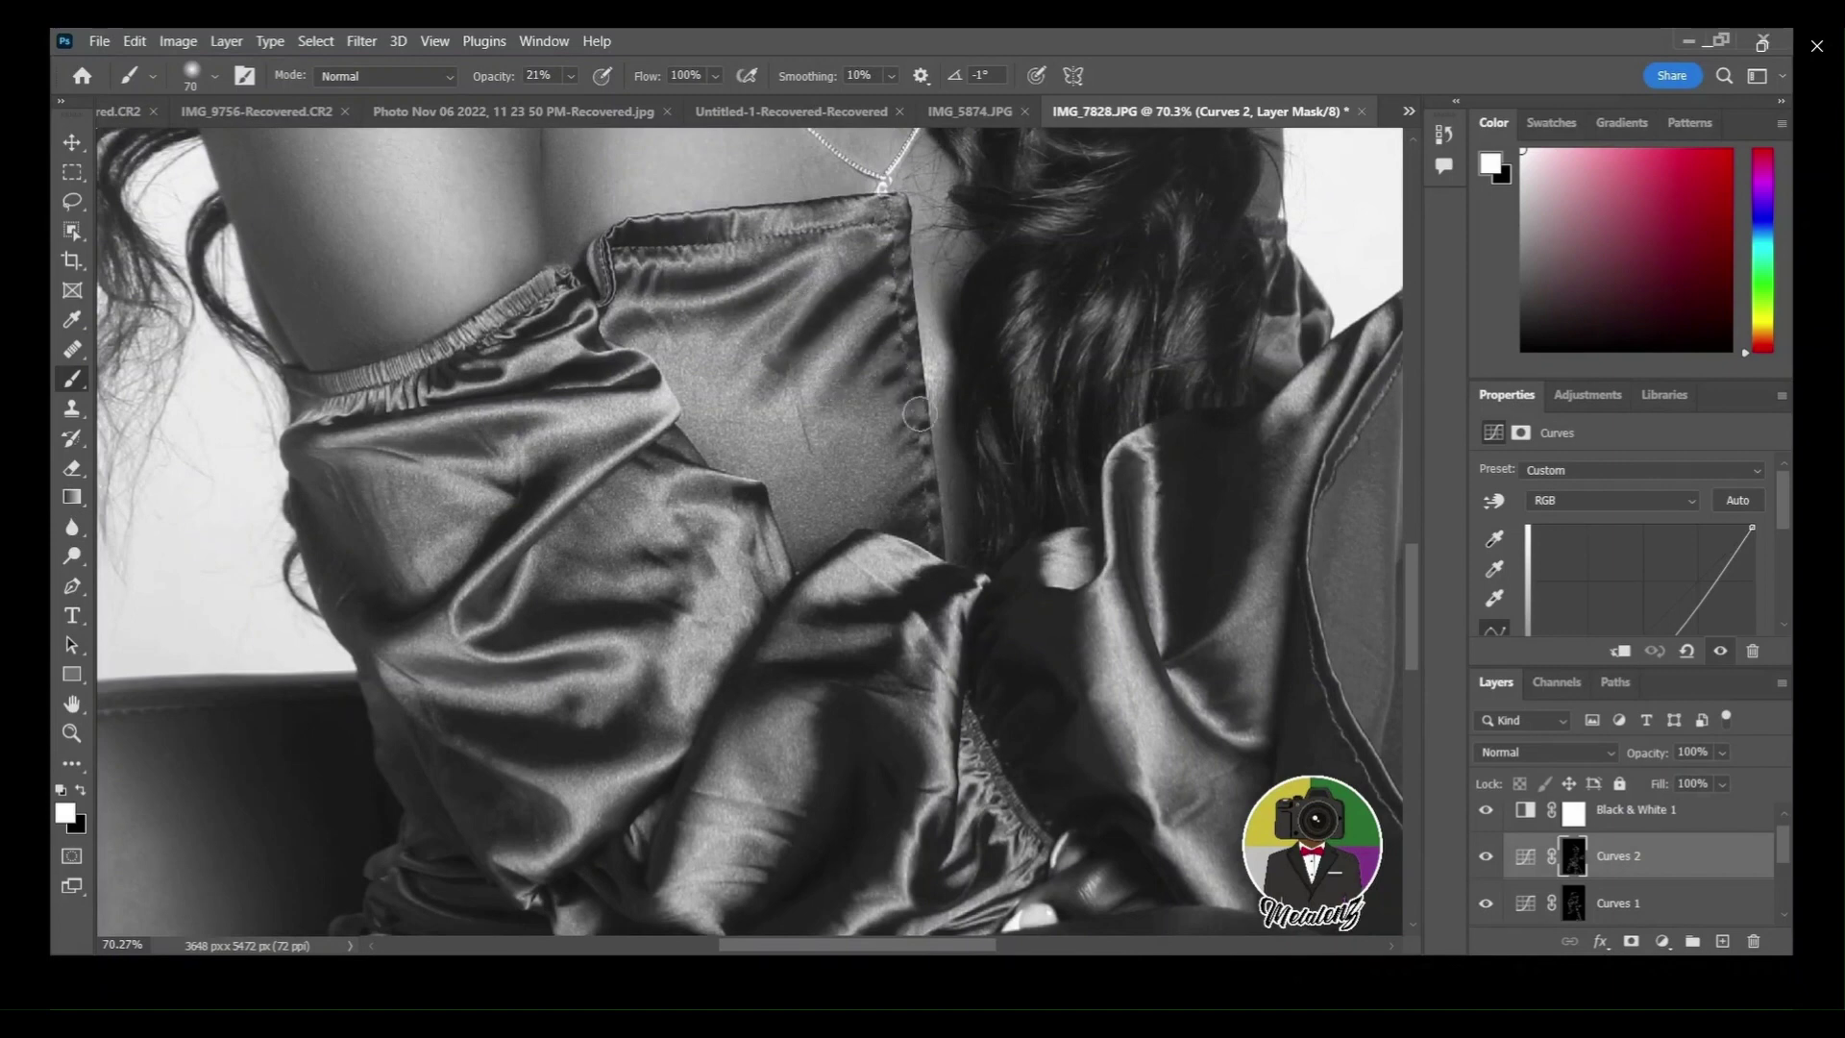
{"action": "scroll", "coordinate": [990, 365], "scroll_direction": "up", "scroll_amount": 2}
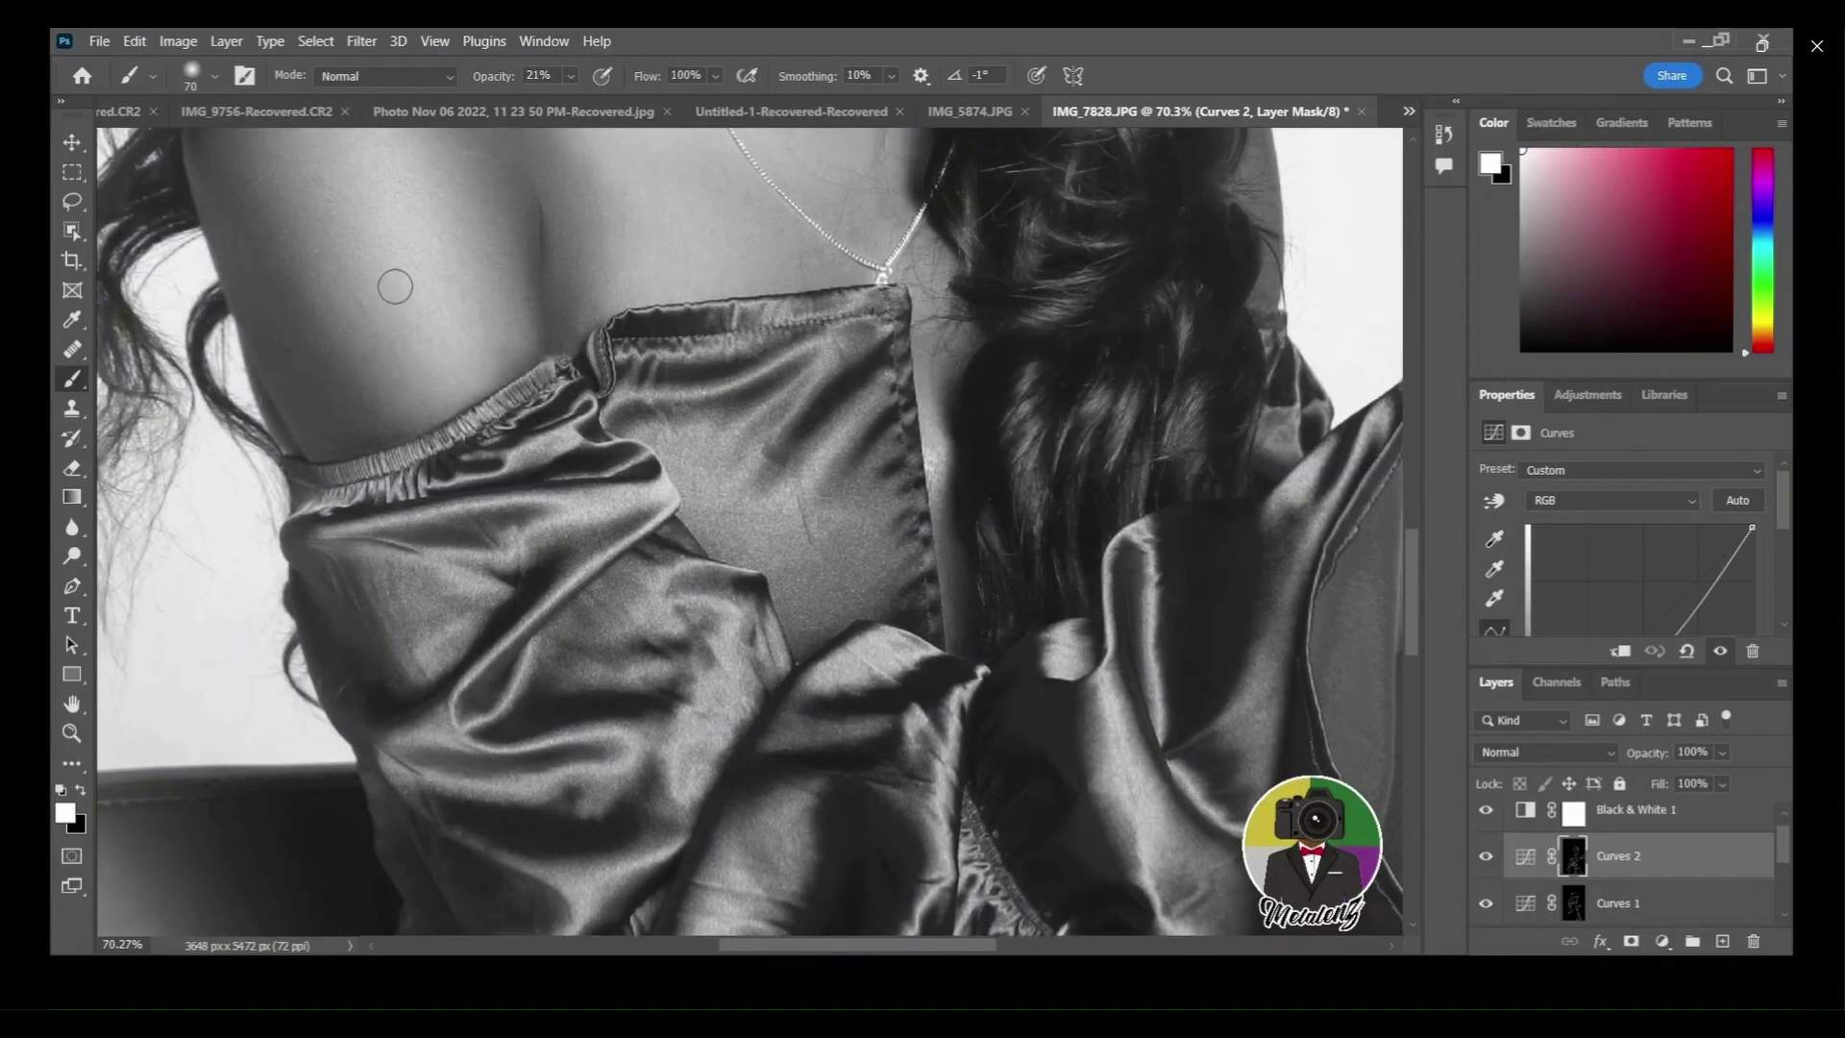
Reduce the brush to between 34 and 38 px and paint the shadows around the collarbones and neck on the Curves 2 mask.
{"action": "scroll", "coordinate": [391, 285], "scroll_direction": "up", "scroll_amount": 6}
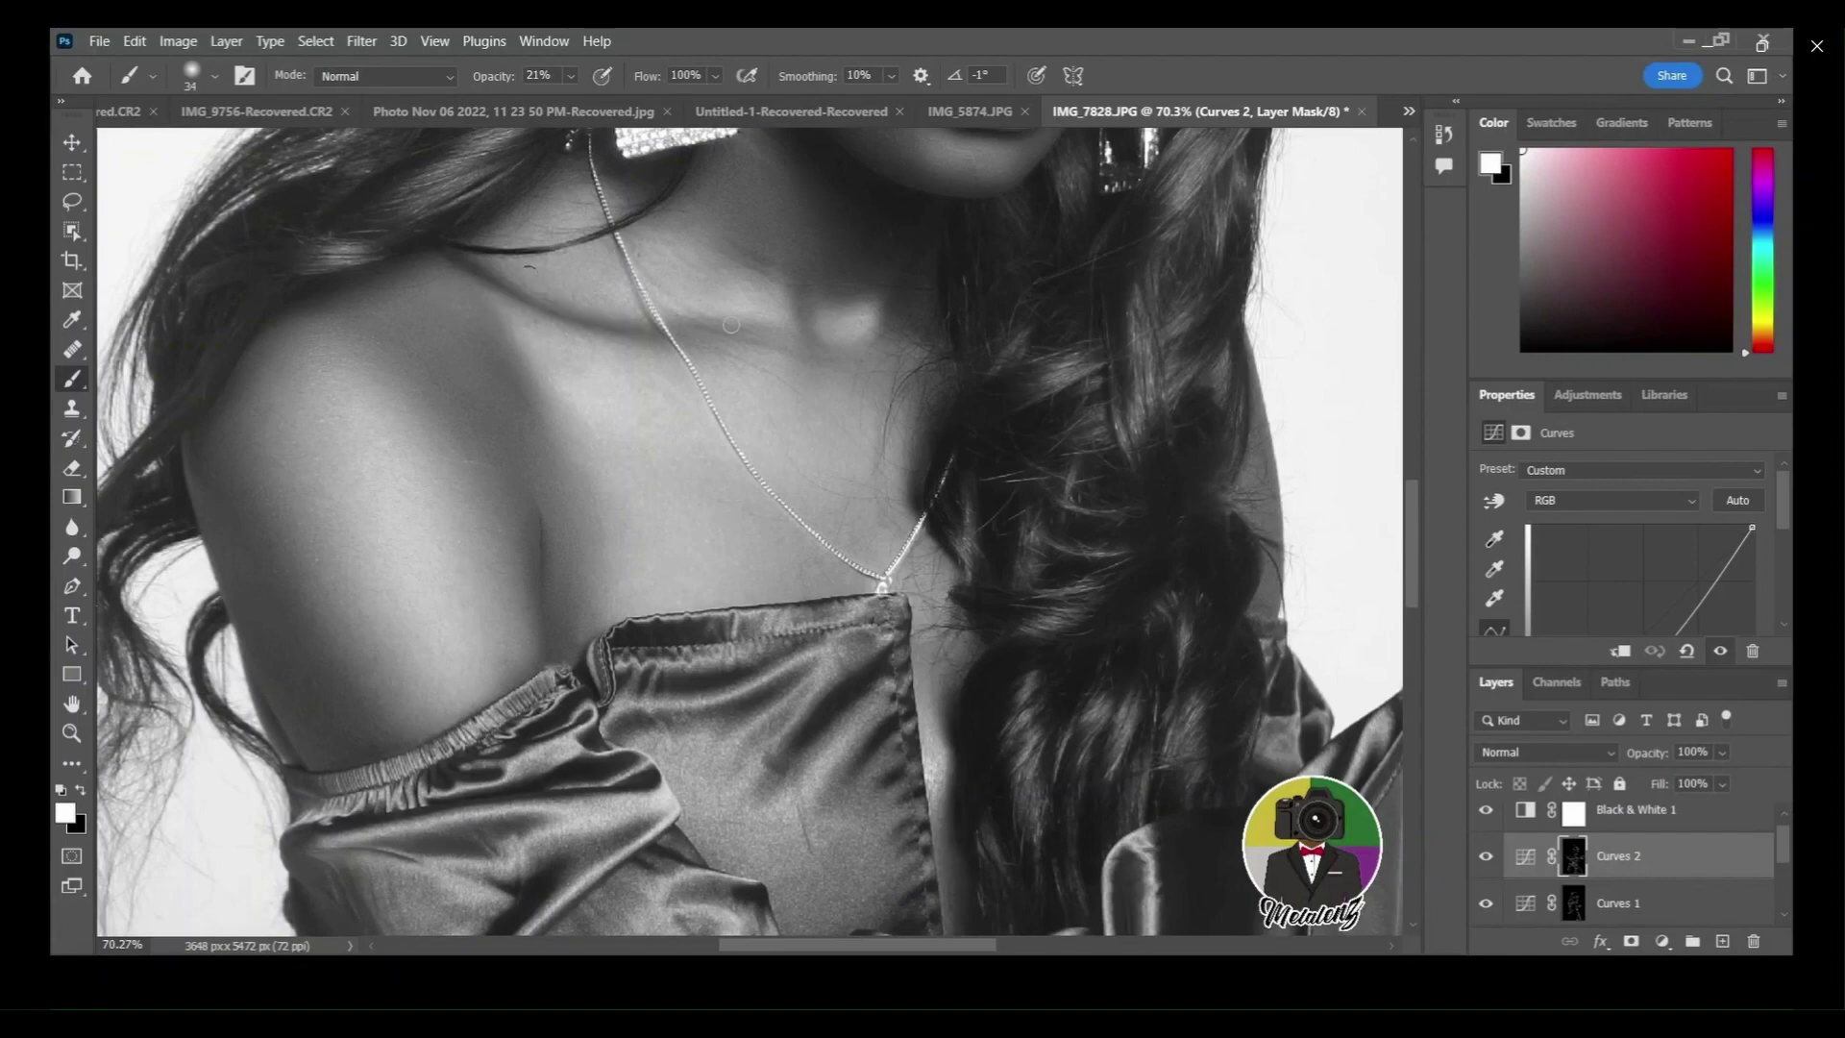
{"action": "left_click_drag", "start_coordinate": [797, 280], "coordinate": [820, 344]}
{"action": "scroll", "coordinate": [932, 221], "scroll_direction": "up", "scroll_amount": 6}
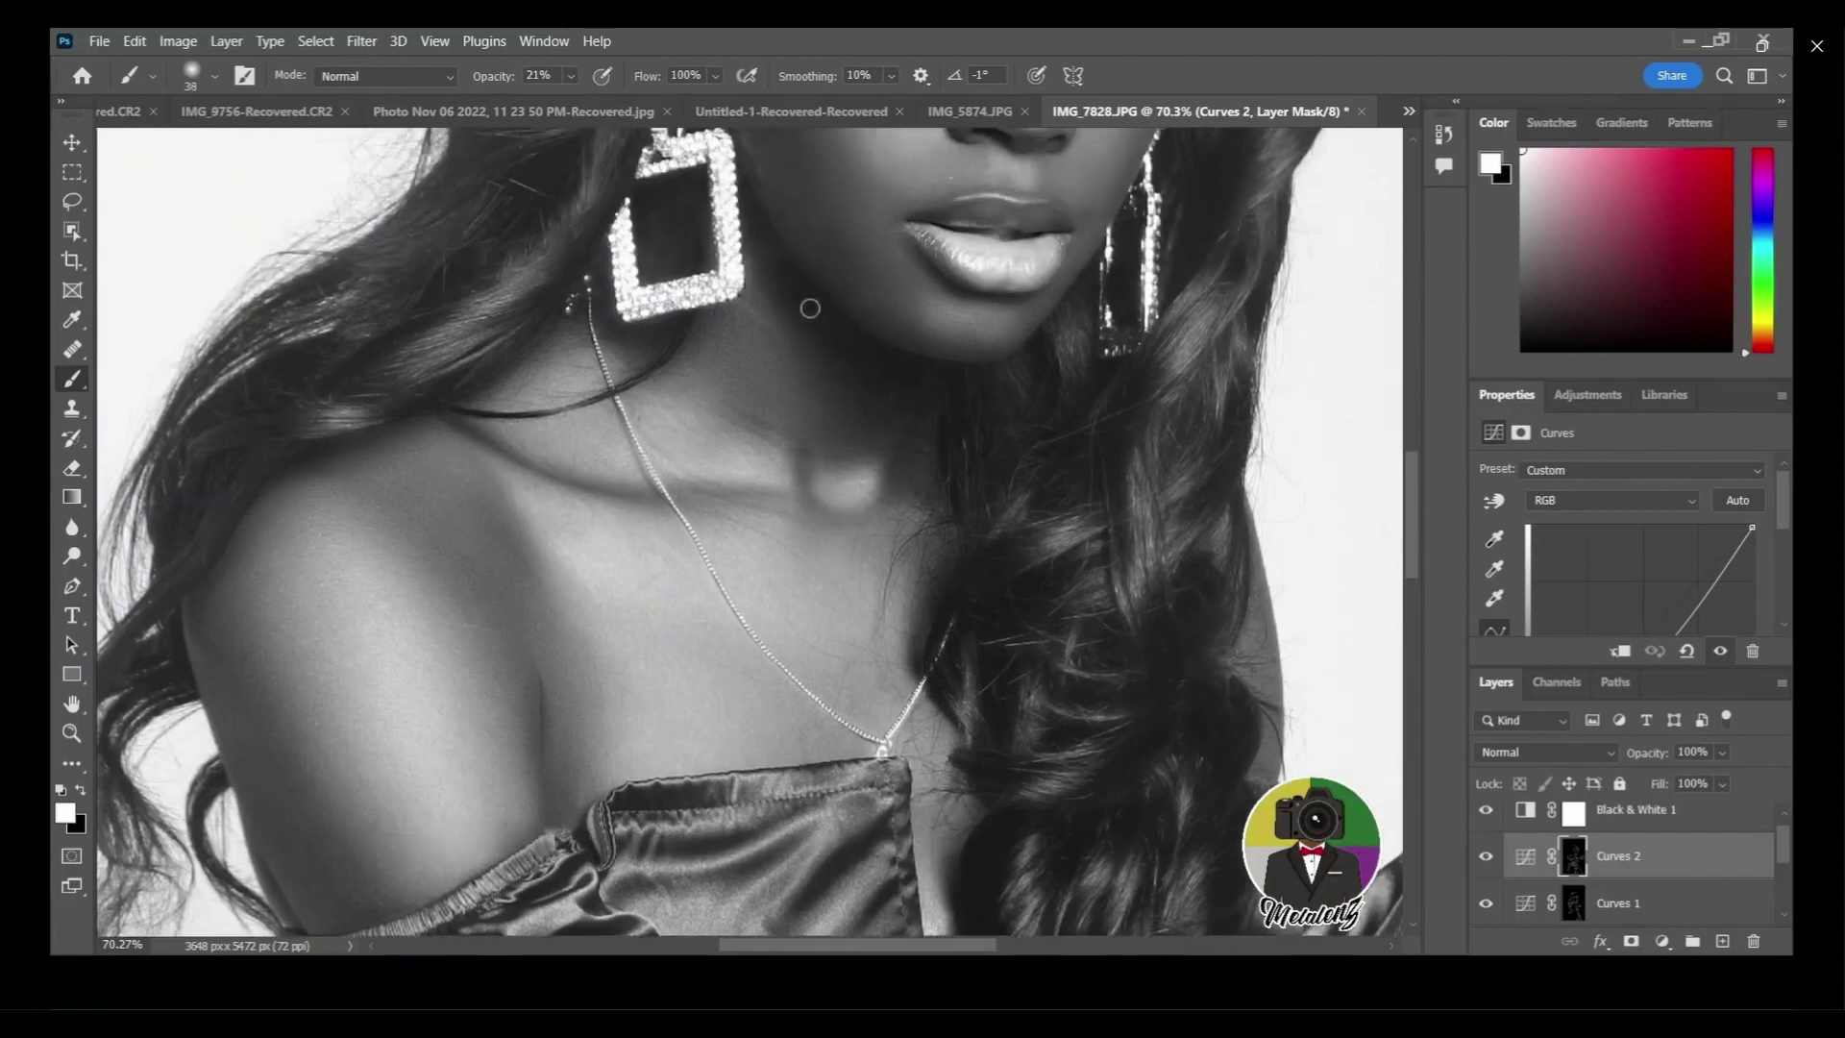
Darken the lips' shadow edges with a 19 px brush and contour the shaded cheek with a 230 px brush.
{"action": "scroll", "coordinate": [1043, 425], "scroll_direction": "up", "scroll_amount": 5}
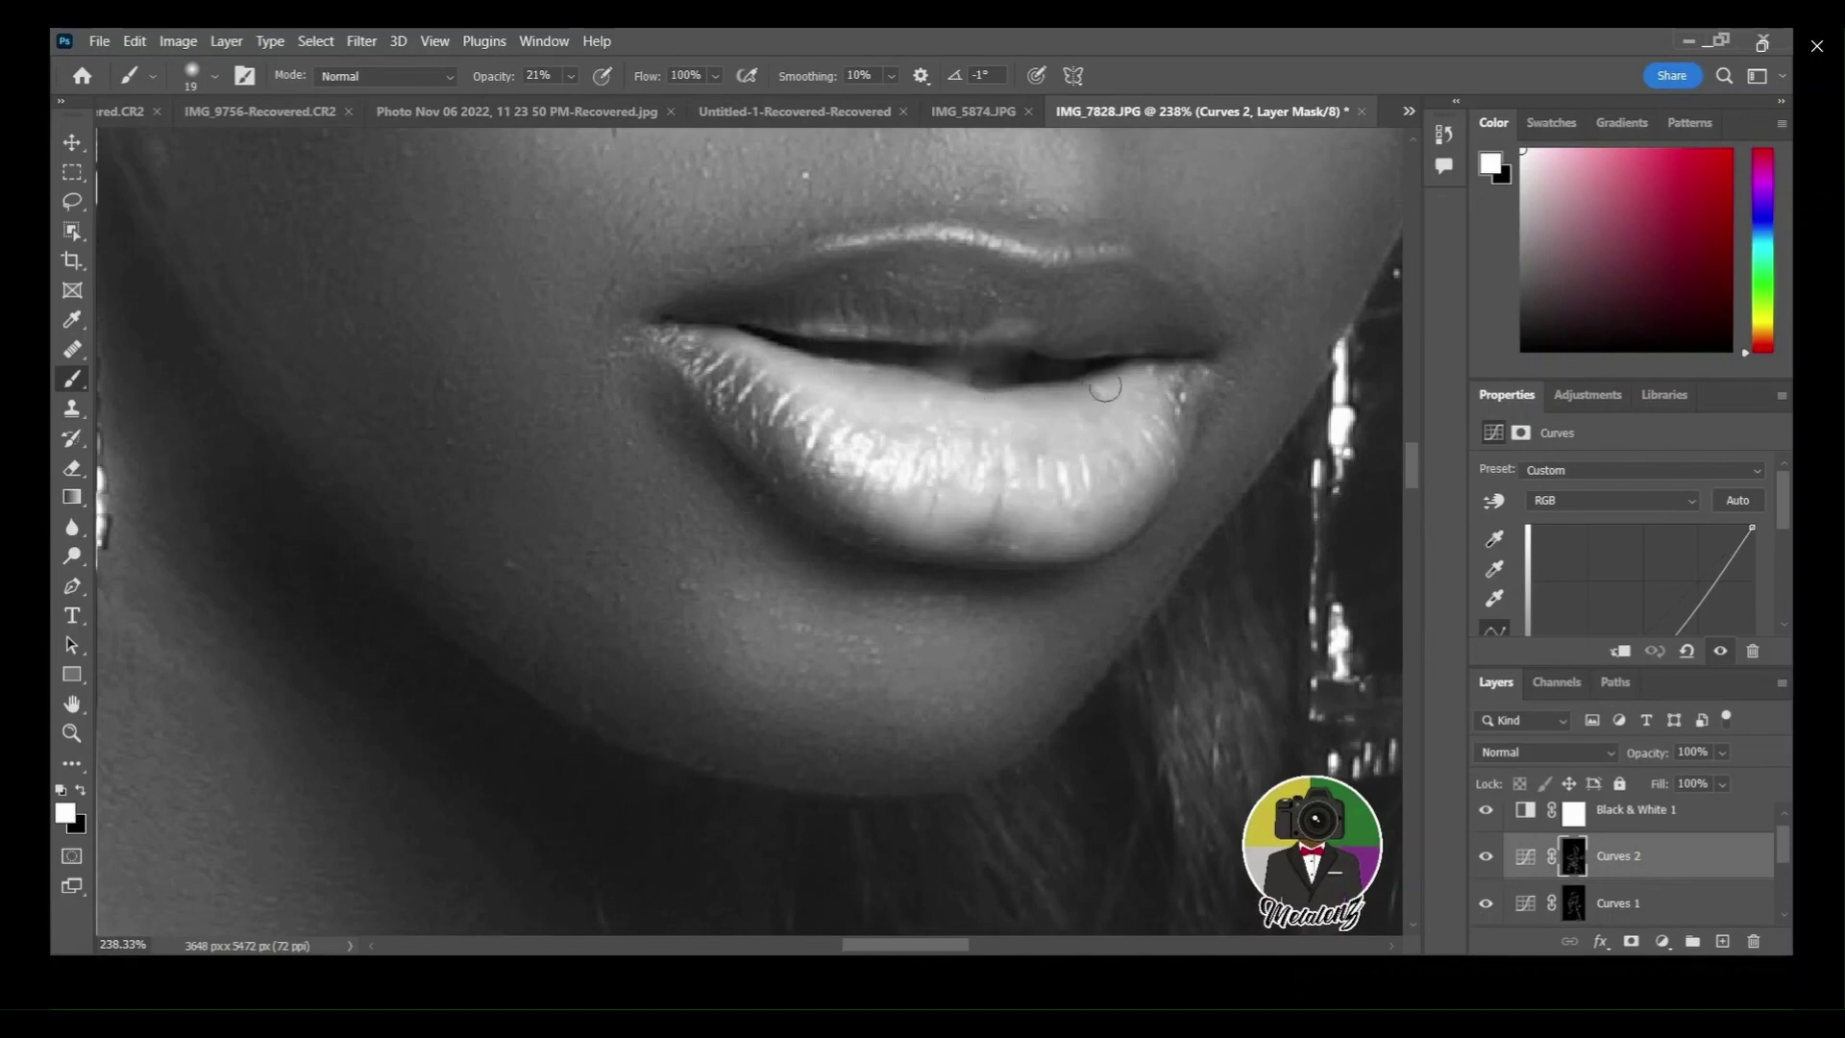
{"action": "scroll", "coordinate": [640, 398], "scroll_direction": "down", "scroll_amount": 6}
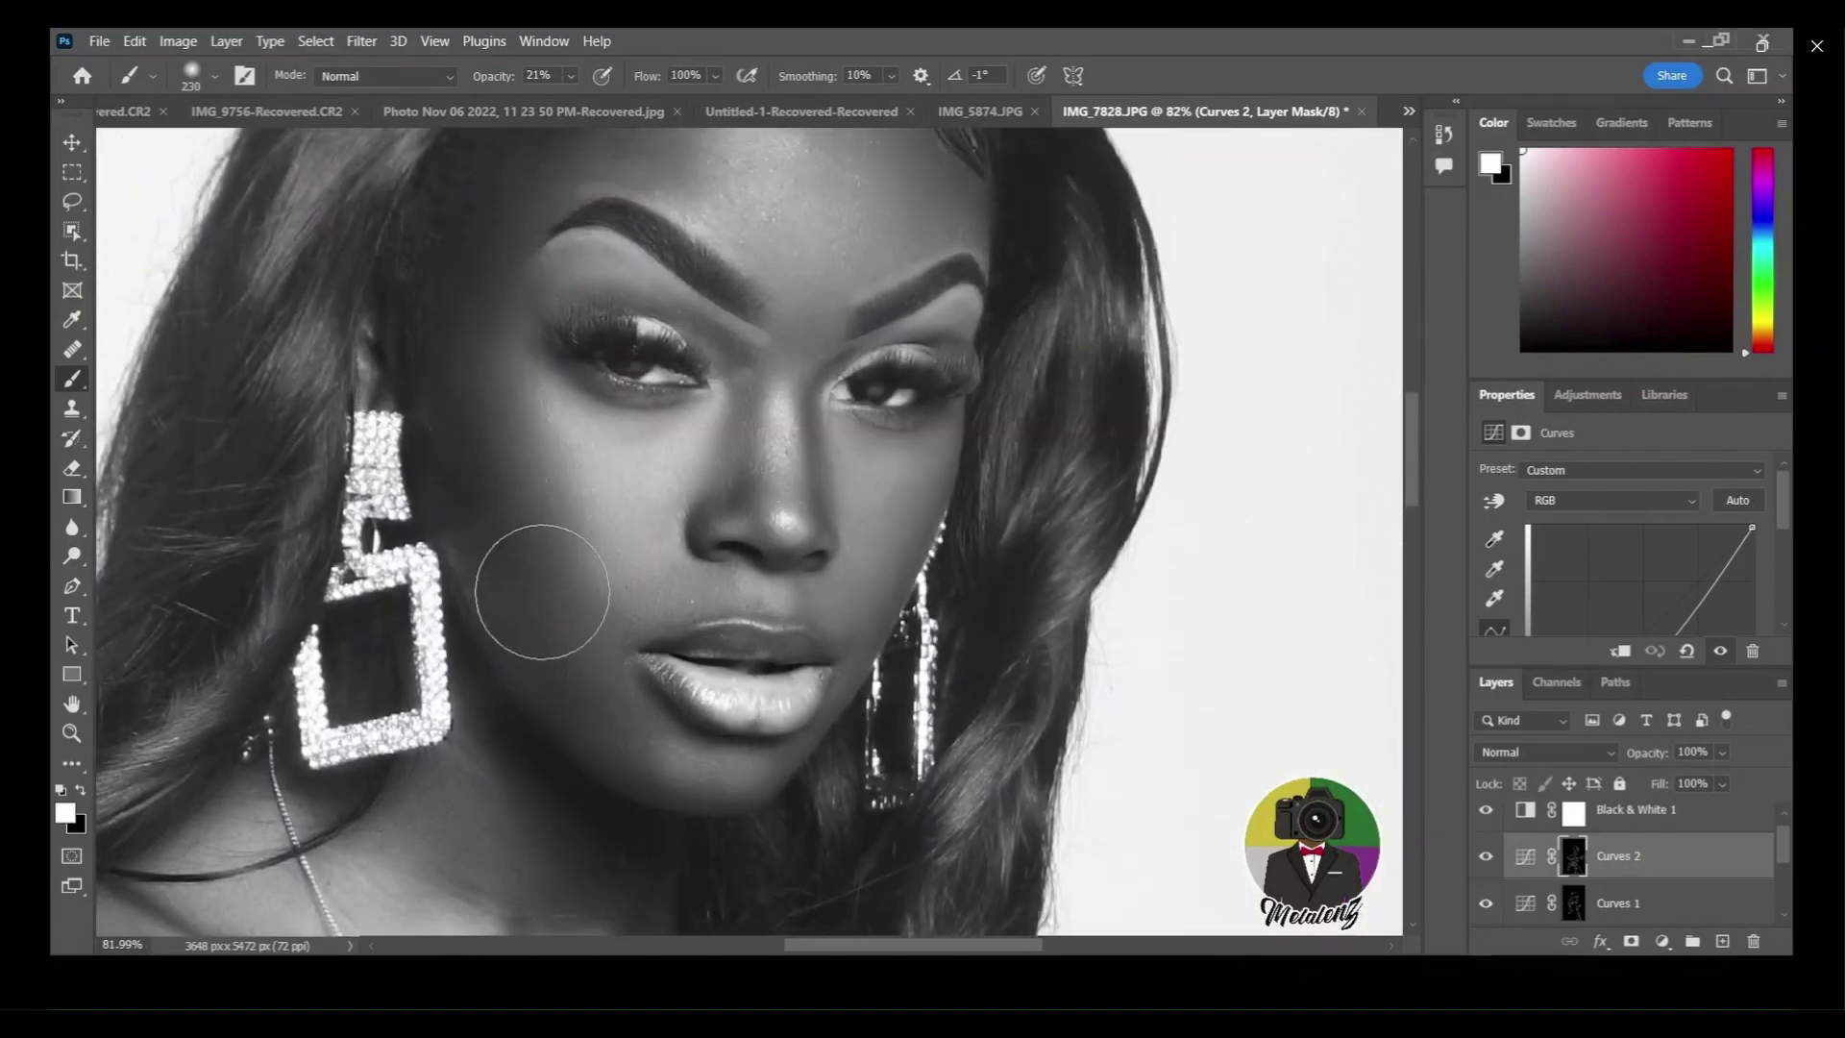
{"action": "scroll", "coordinate": [602, 766], "scroll_direction": "up", "scroll_amount": 2}
Set the brush to 87 px and deepen the dark strands of the hair from the crown down past the shoulder.
{"action": "scroll", "coordinate": [444, 317], "scroll_direction": "up", "scroll_amount": 4}
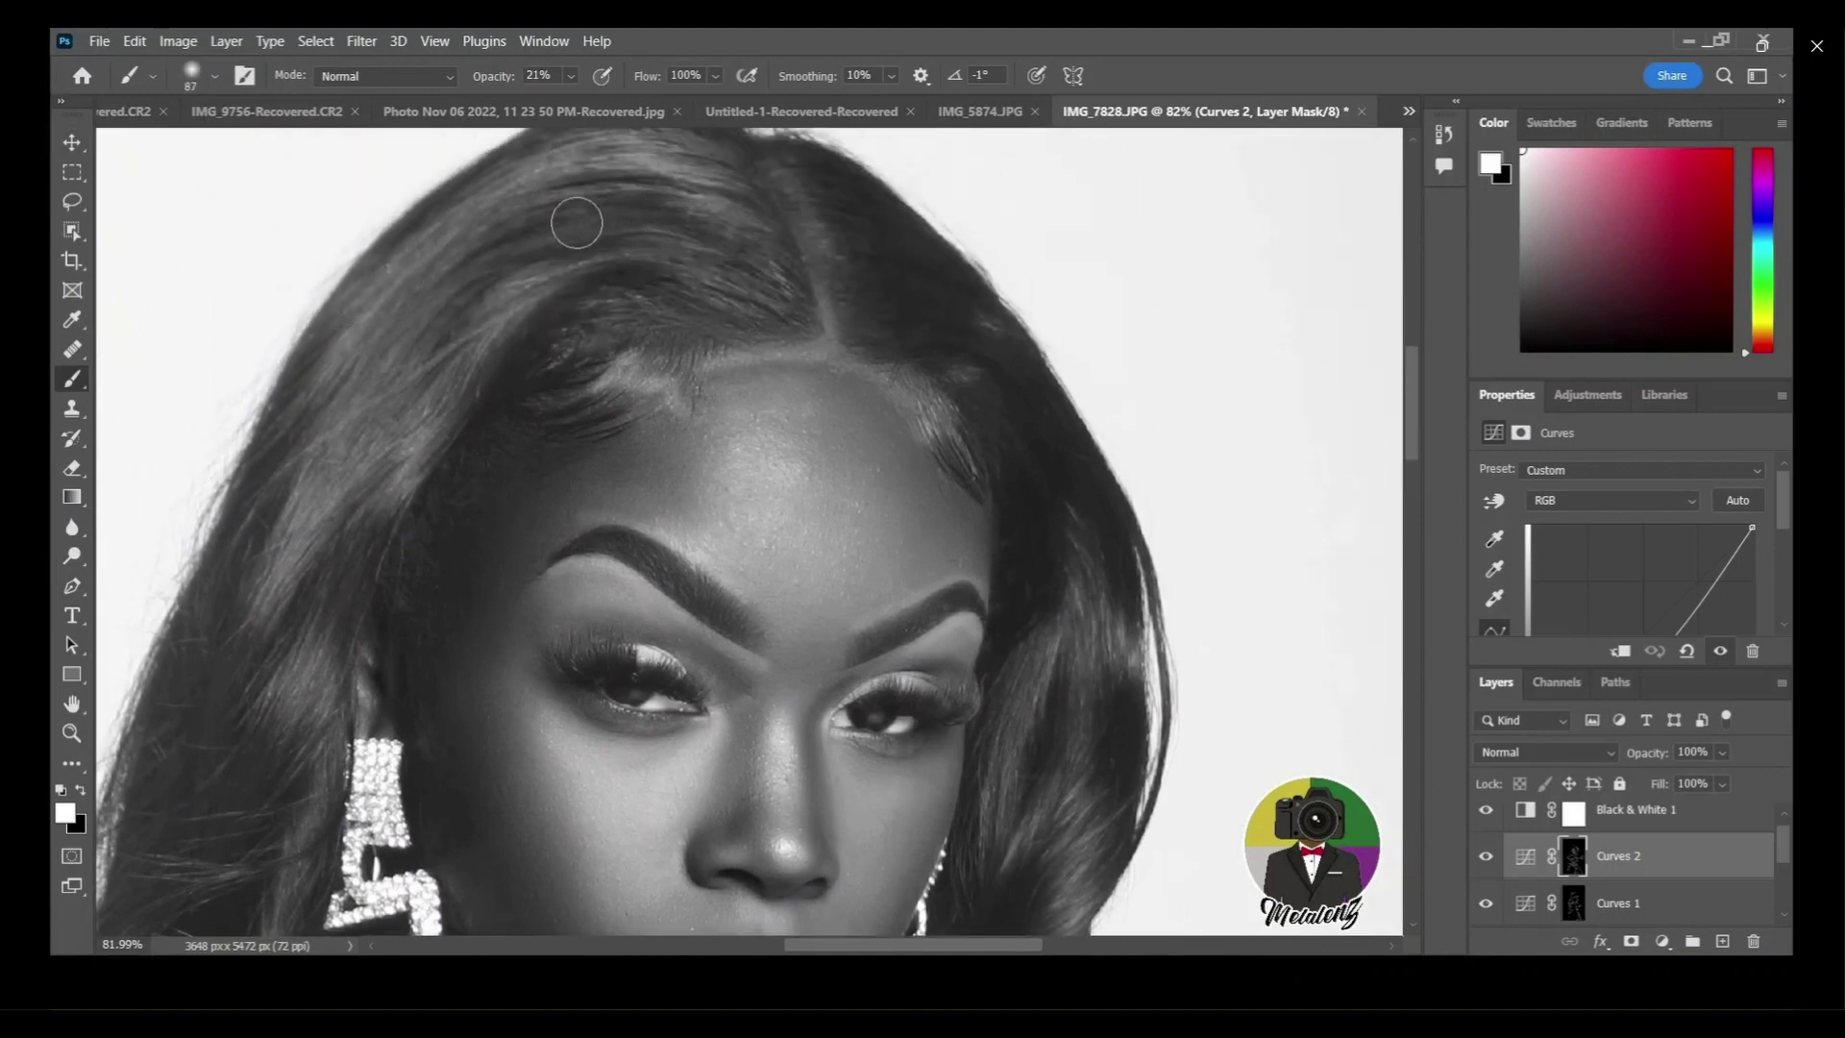
{"action": "left_click_drag", "start_coordinate": [938, 946], "coordinate": [805, 949]}
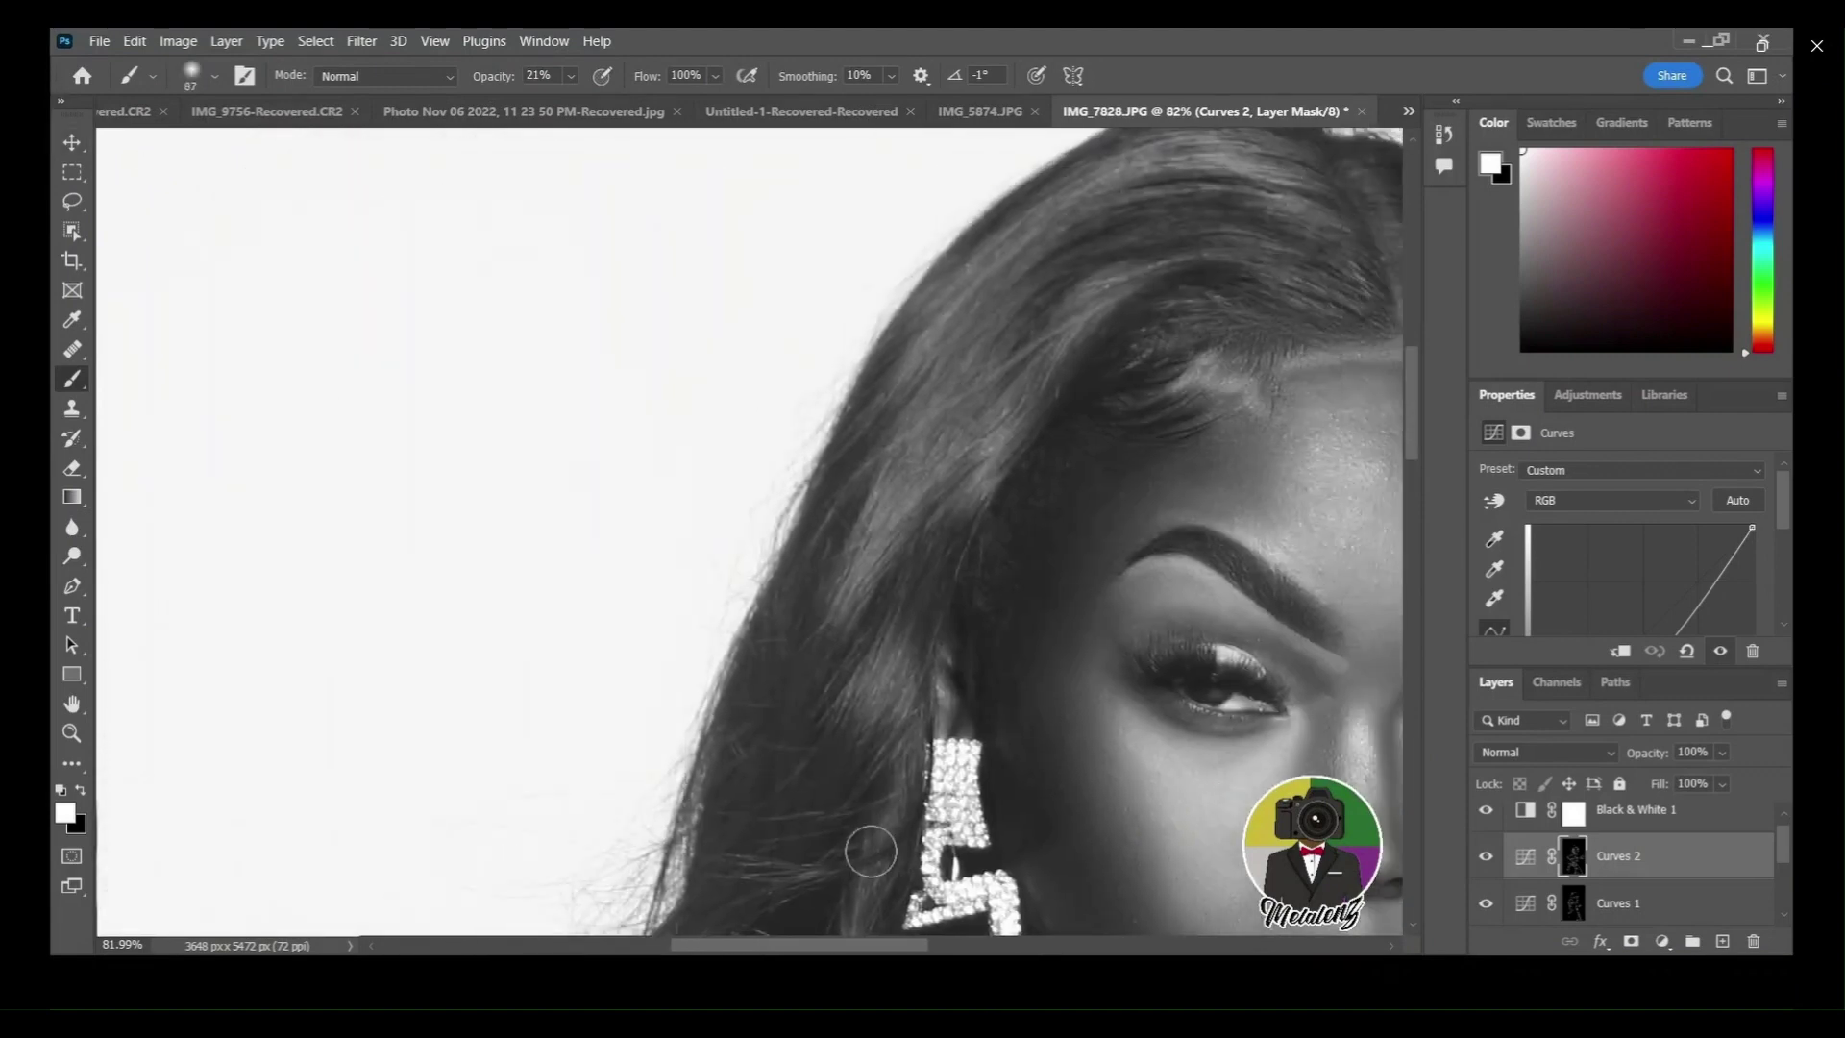
{"action": "scroll", "coordinate": [845, 788], "scroll_direction": "down", "scroll_amount": 2}
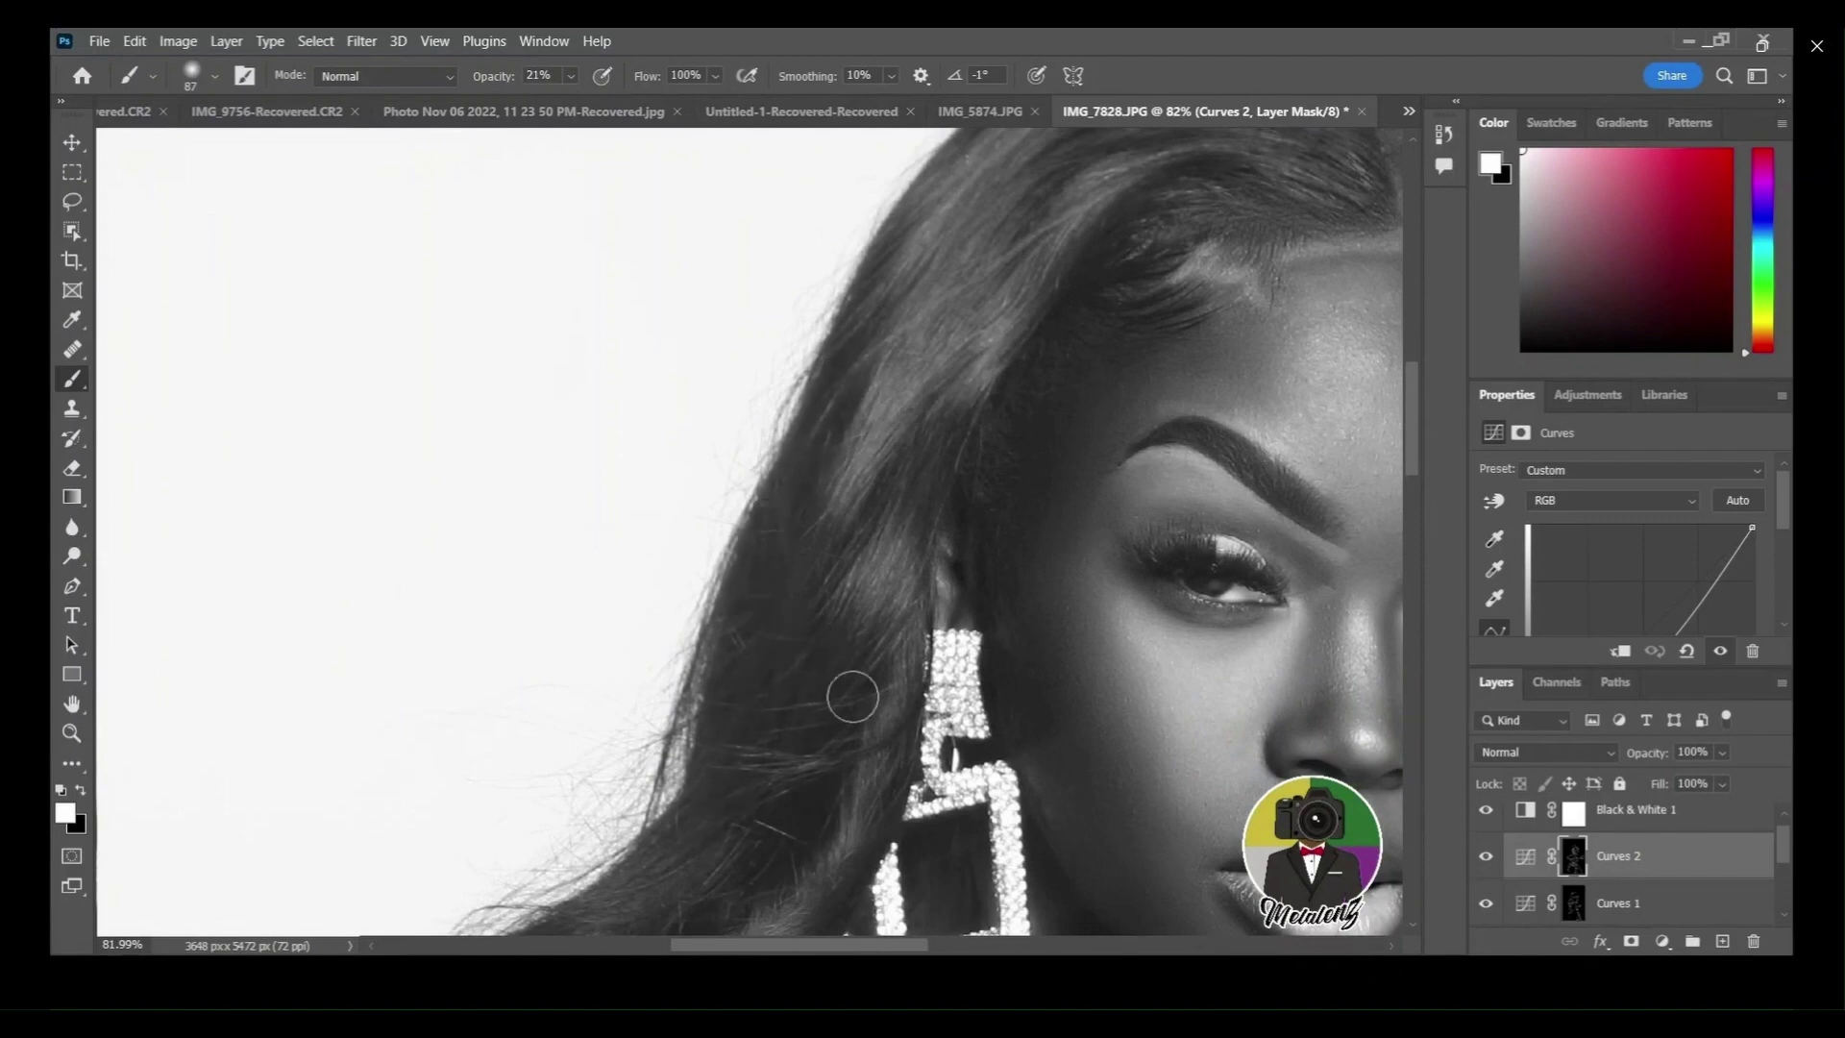
{"action": "scroll", "coordinate": [763, 771], "scroll_direction": "down", "scroll_amount": 3}
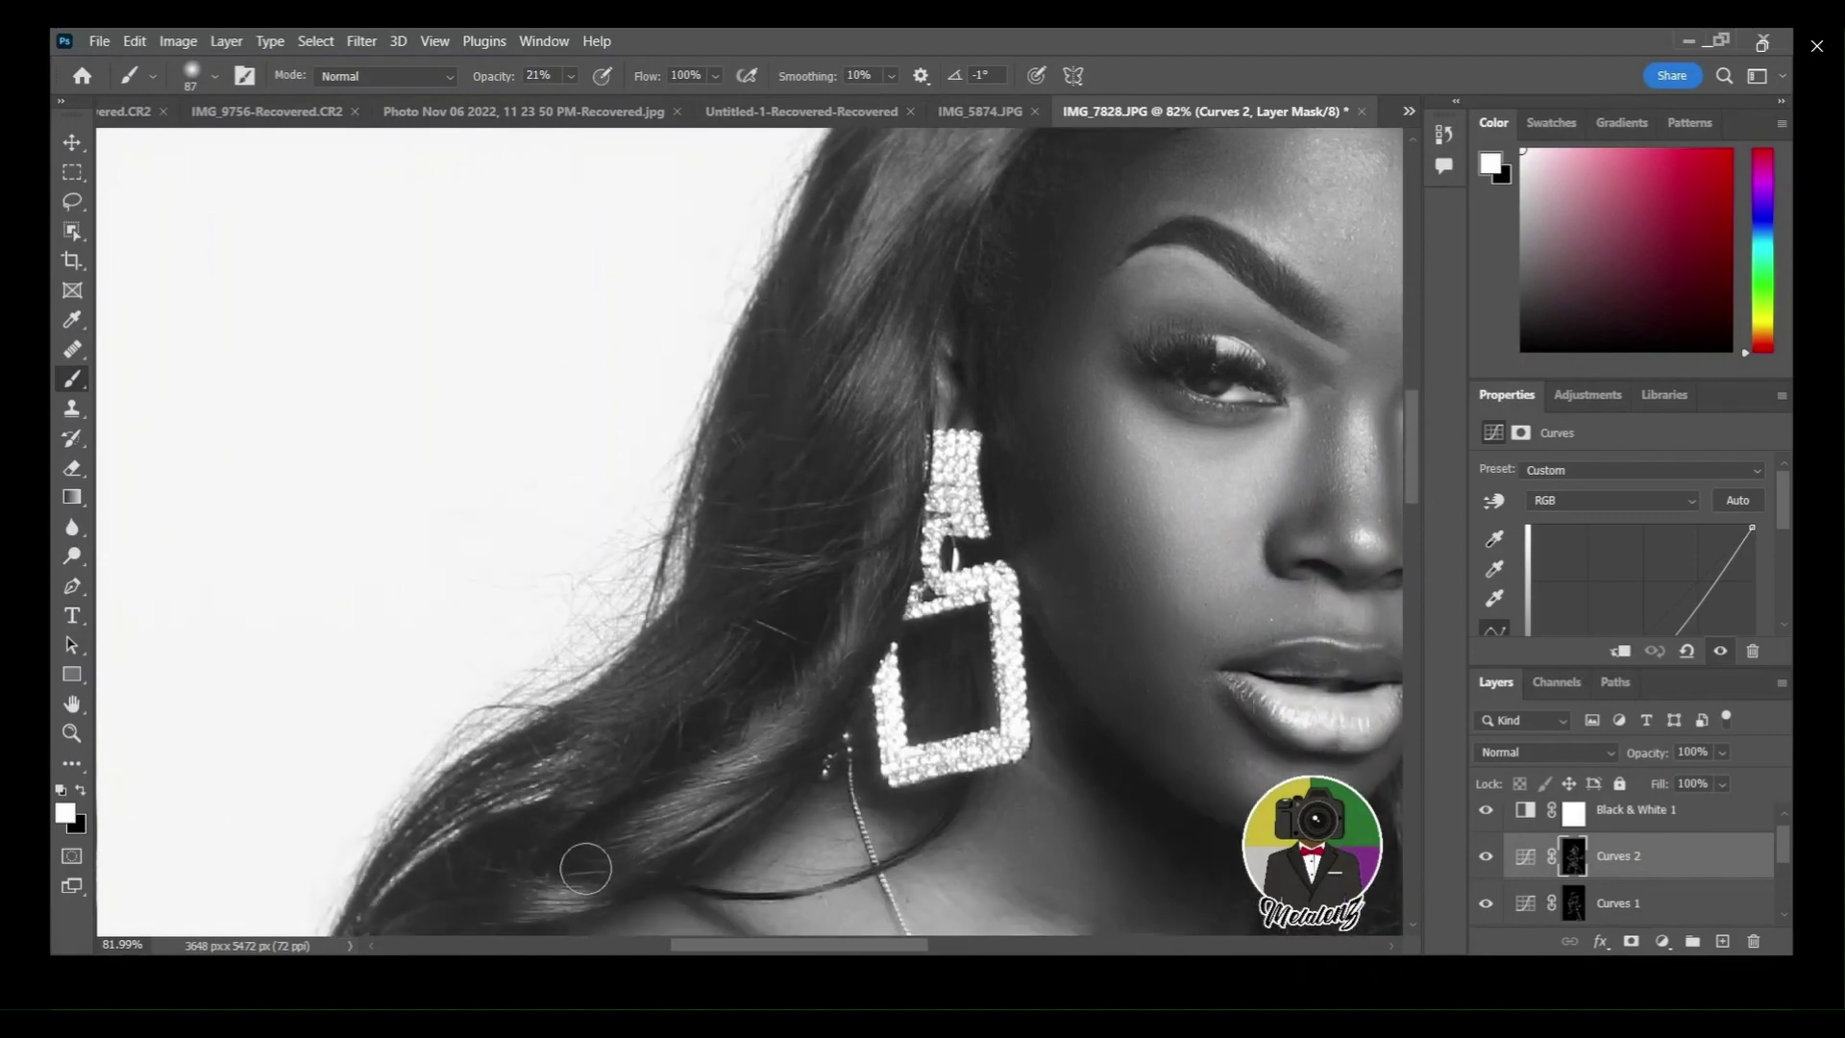
{"action": "scroll", "coordinate": [565, 657], "scroll_direction": "down", "scroll_amount": 2}
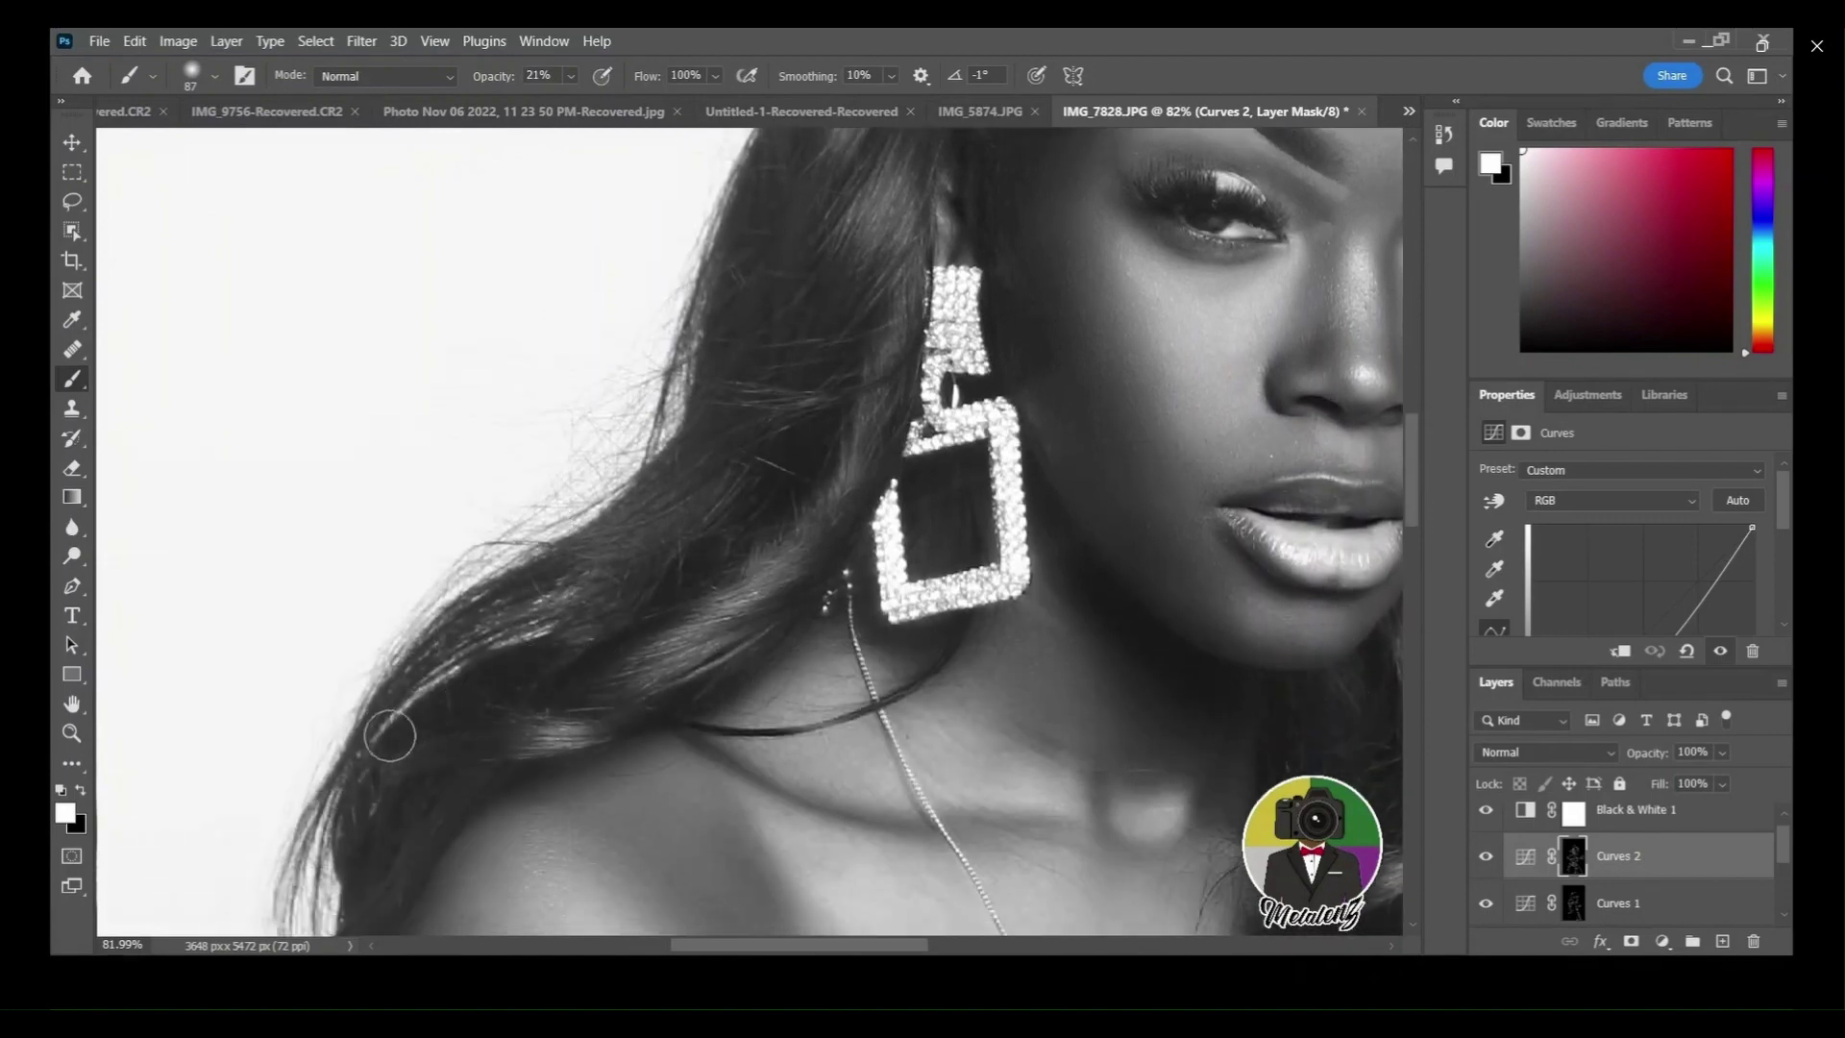
{"action": "scroll", "coordinate": [366, 886], "scroll_direction": "down", "scroll_amount": 3}
{"action": "scroll", "coordinate": [380, 865], "scroll_direction": "down", "scroll_amount": 4}
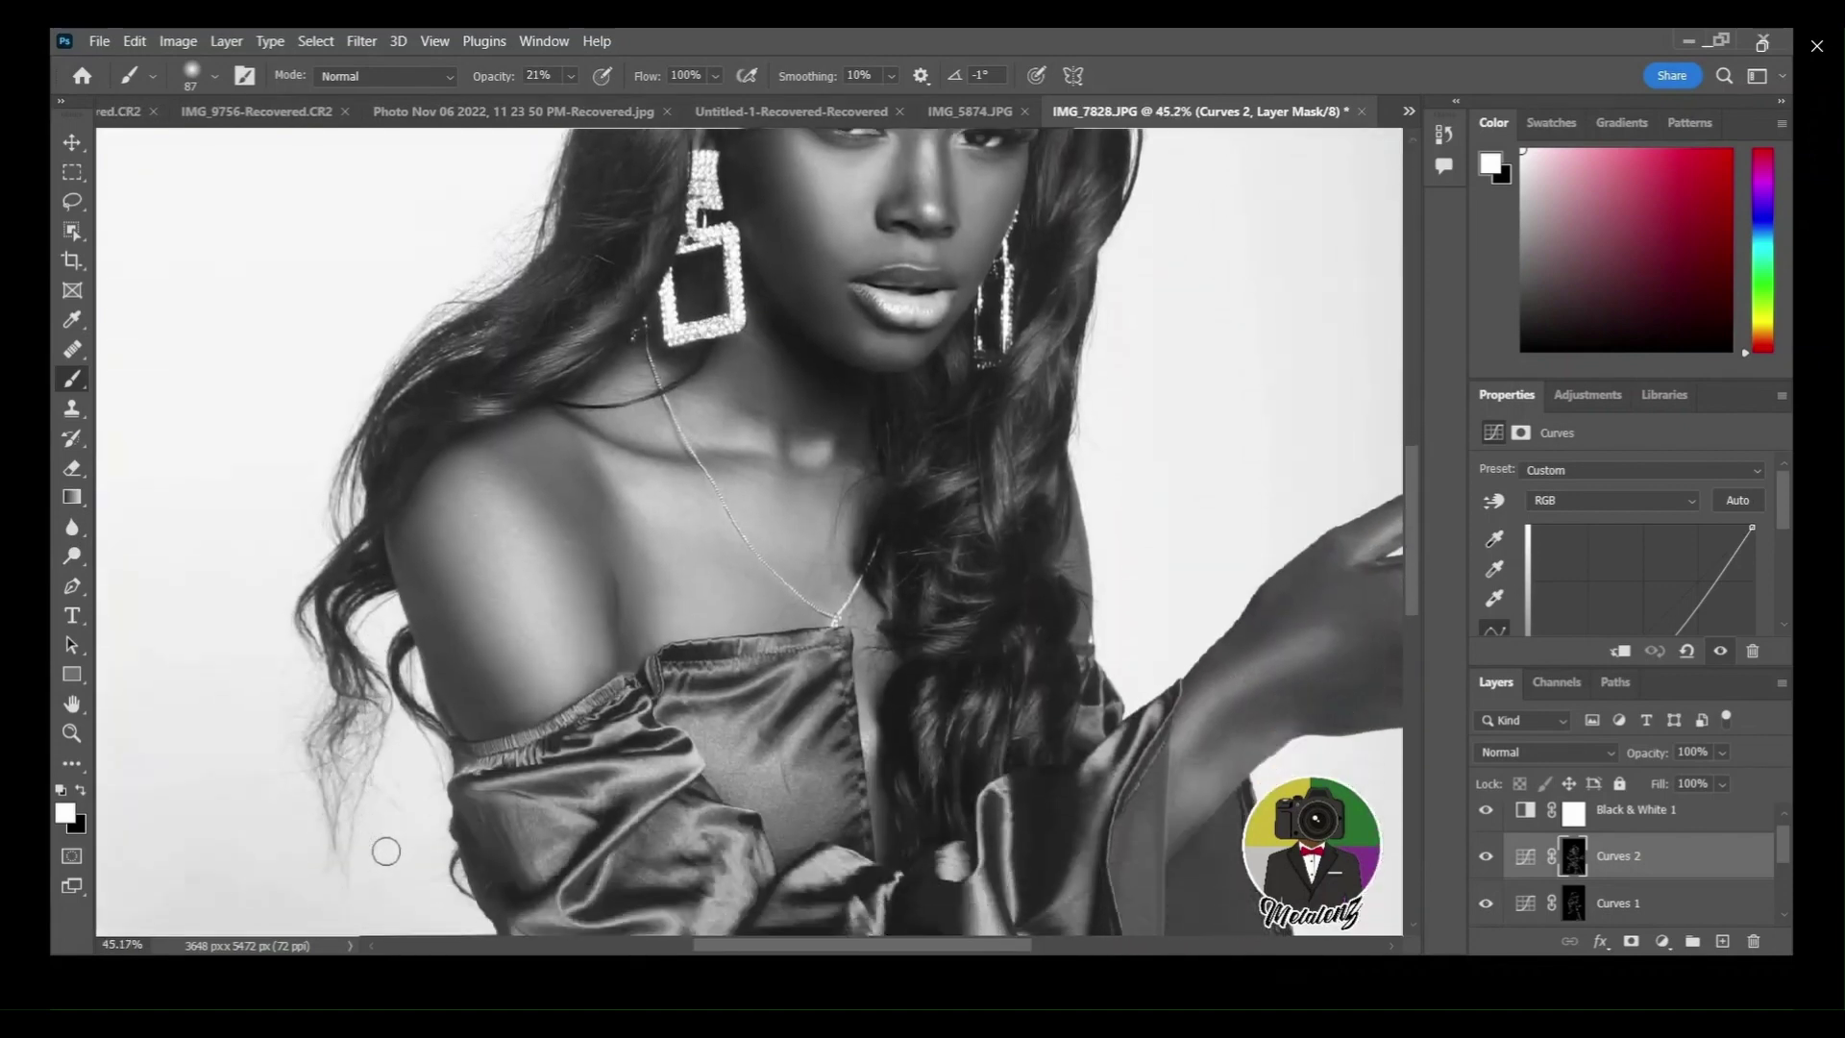
Select the Black & White 1 layer and toggle its visibility to compare the whole portrait in greyscale and in color.
{"action": "scroll", "coordinate": [387, 847], "scroll_direction": "down", "scroll_amount": 4}
{"action": "scroll", "coordinate": [391, 850], "scroll_direction": "down", "scroll_amount": 1}
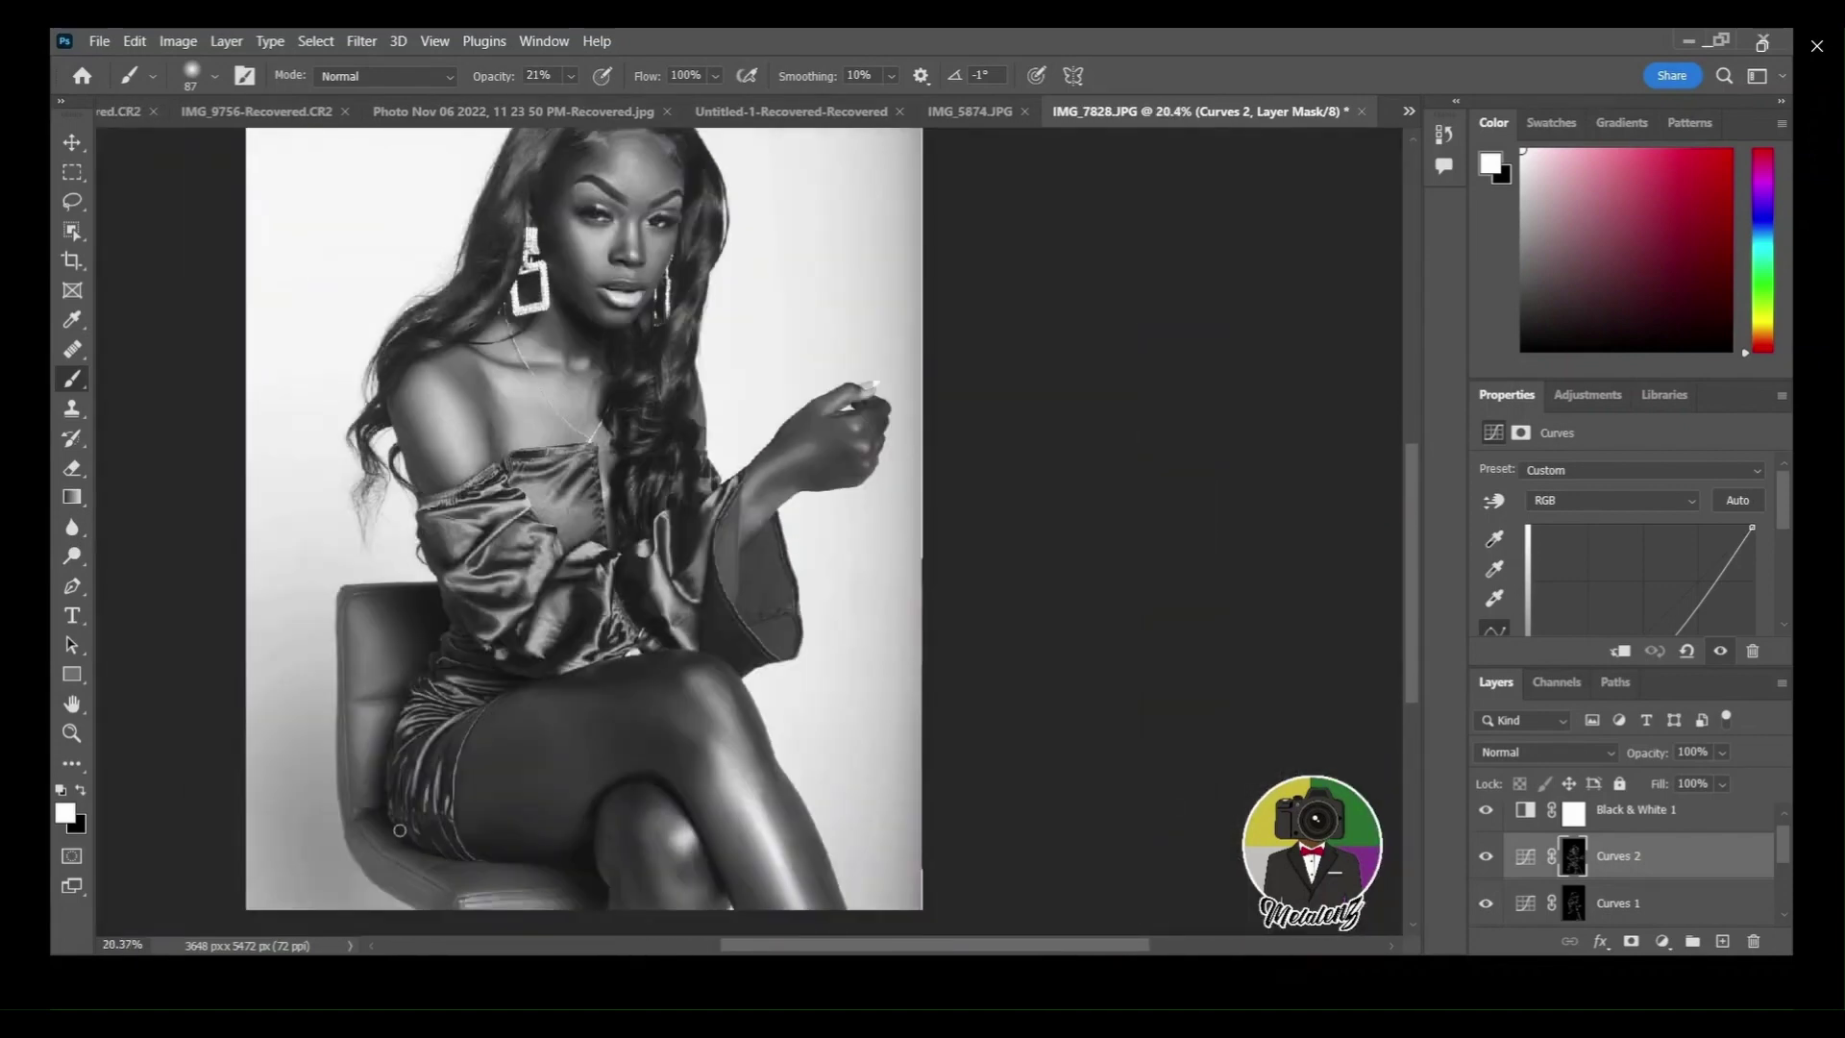
{"action": "scroll", "coordinate": [416, 814], "scroll_direction": "up", "scroll_amount": 2}
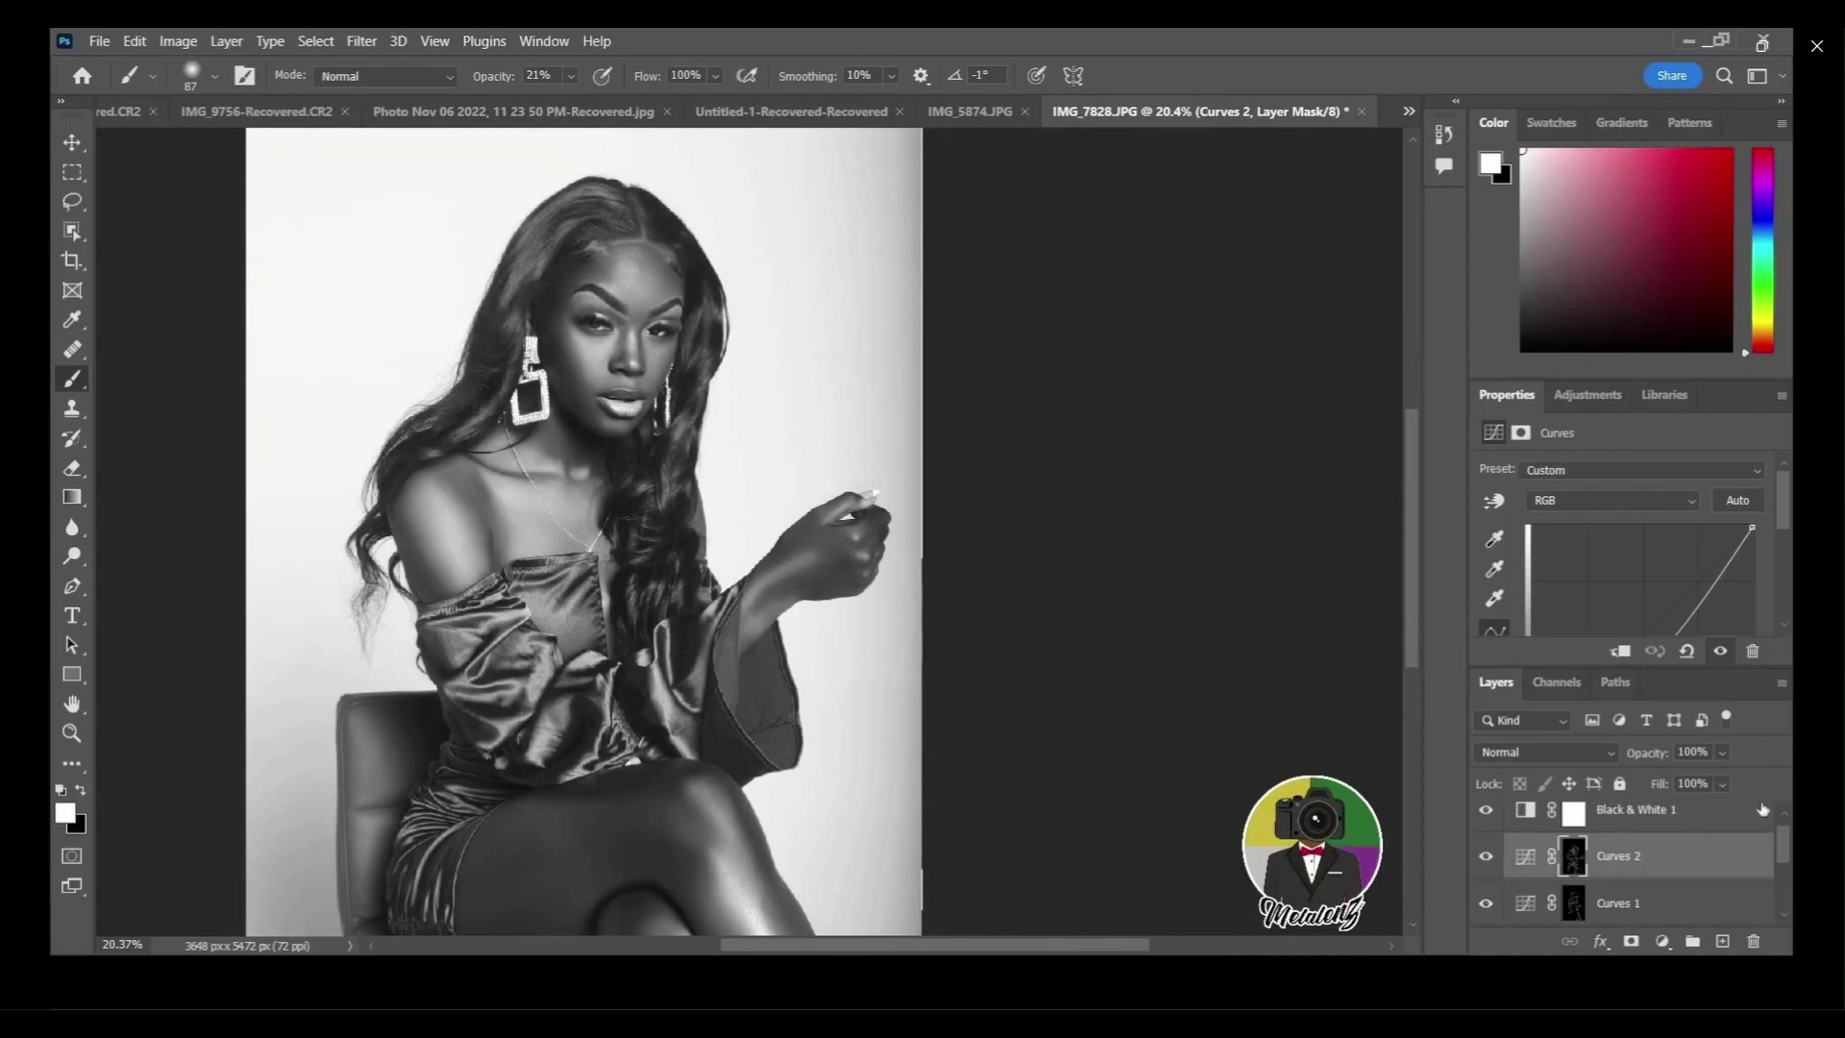
{"action": "left_click", "coordinate": [1763, 810]}
{"action": "scroll", "coordinate": [596, 582], "scroll_direction": "down", "scroll_amount": 2}
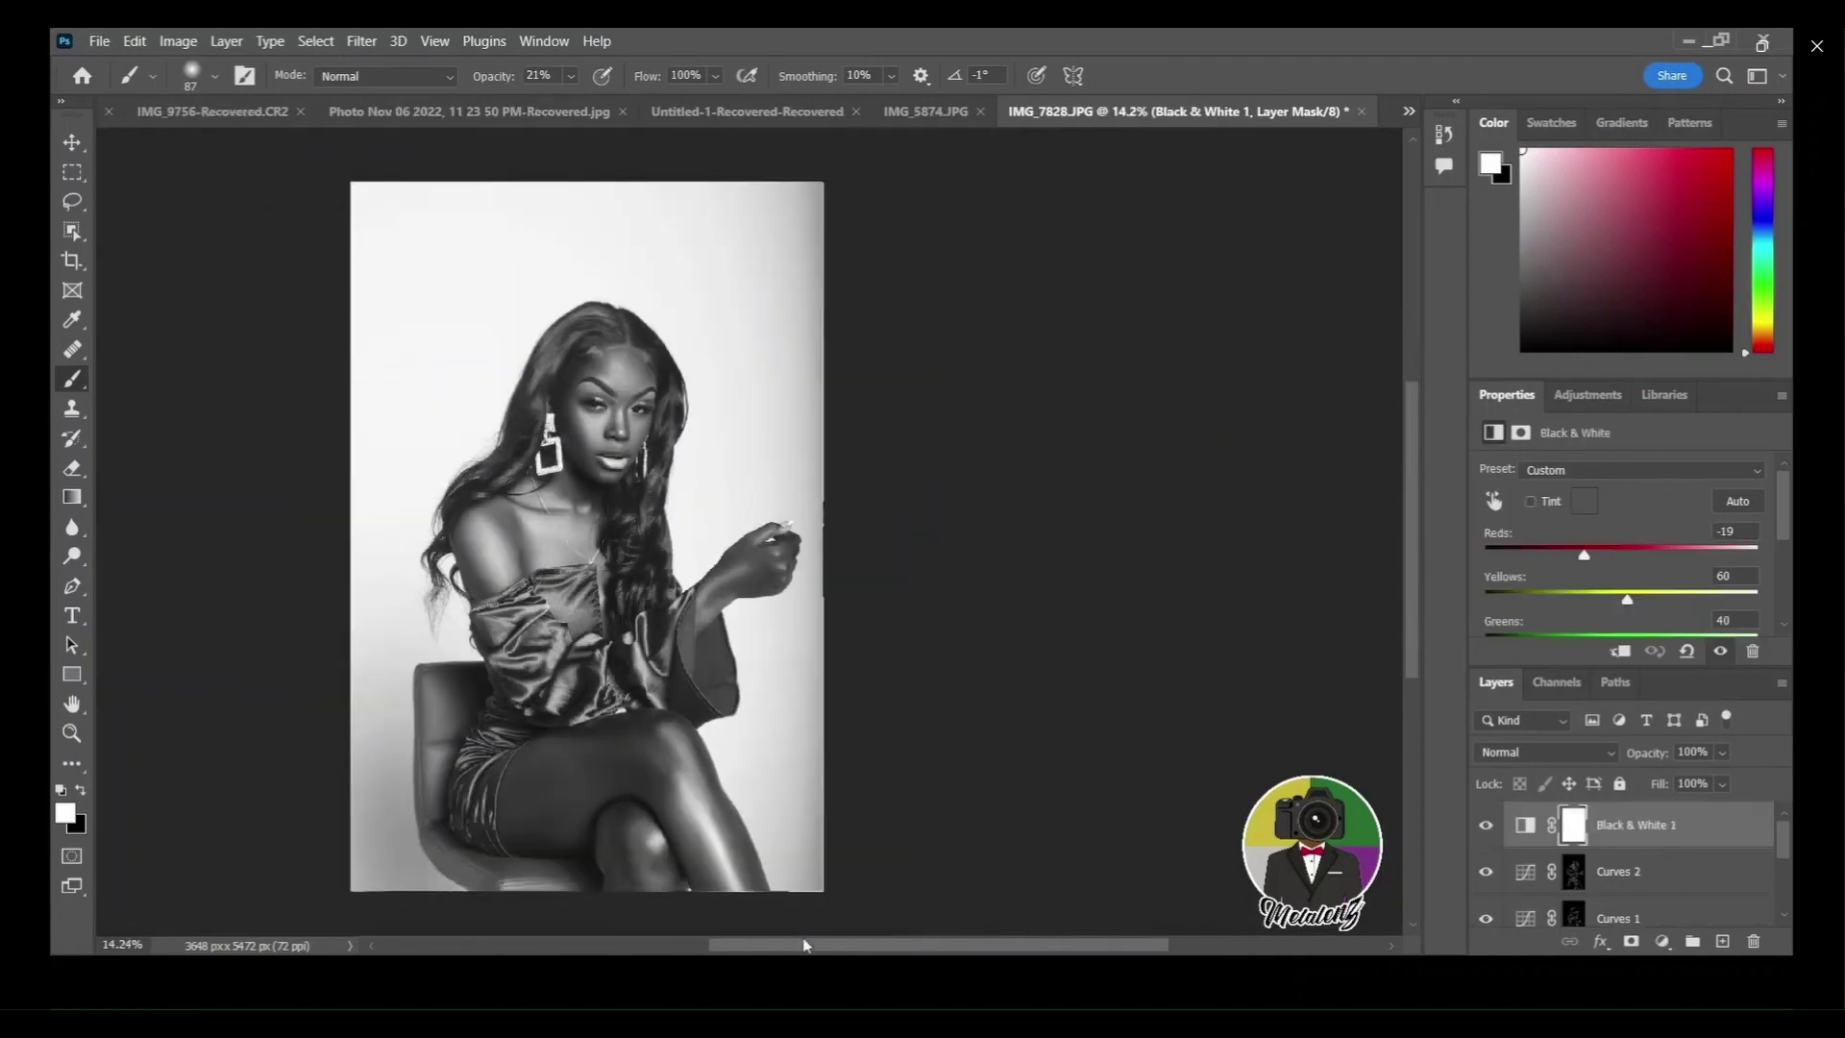
{"action": "left_click", "coordinate": [1491, 830]}
{"action": "left_click", "coordinate": [1491, 830]}
{"action": "left_click", "coordinate": [1491, 830]}
{"action": "left_click", "coordinate": [1491, 831]}
{"action": "left_click", "coordinate": [1491, 830]}
{"action": "left_click", "coordinate": [1492, 830]}
{"action": "left_click", "coordinate": [1492, 830]}
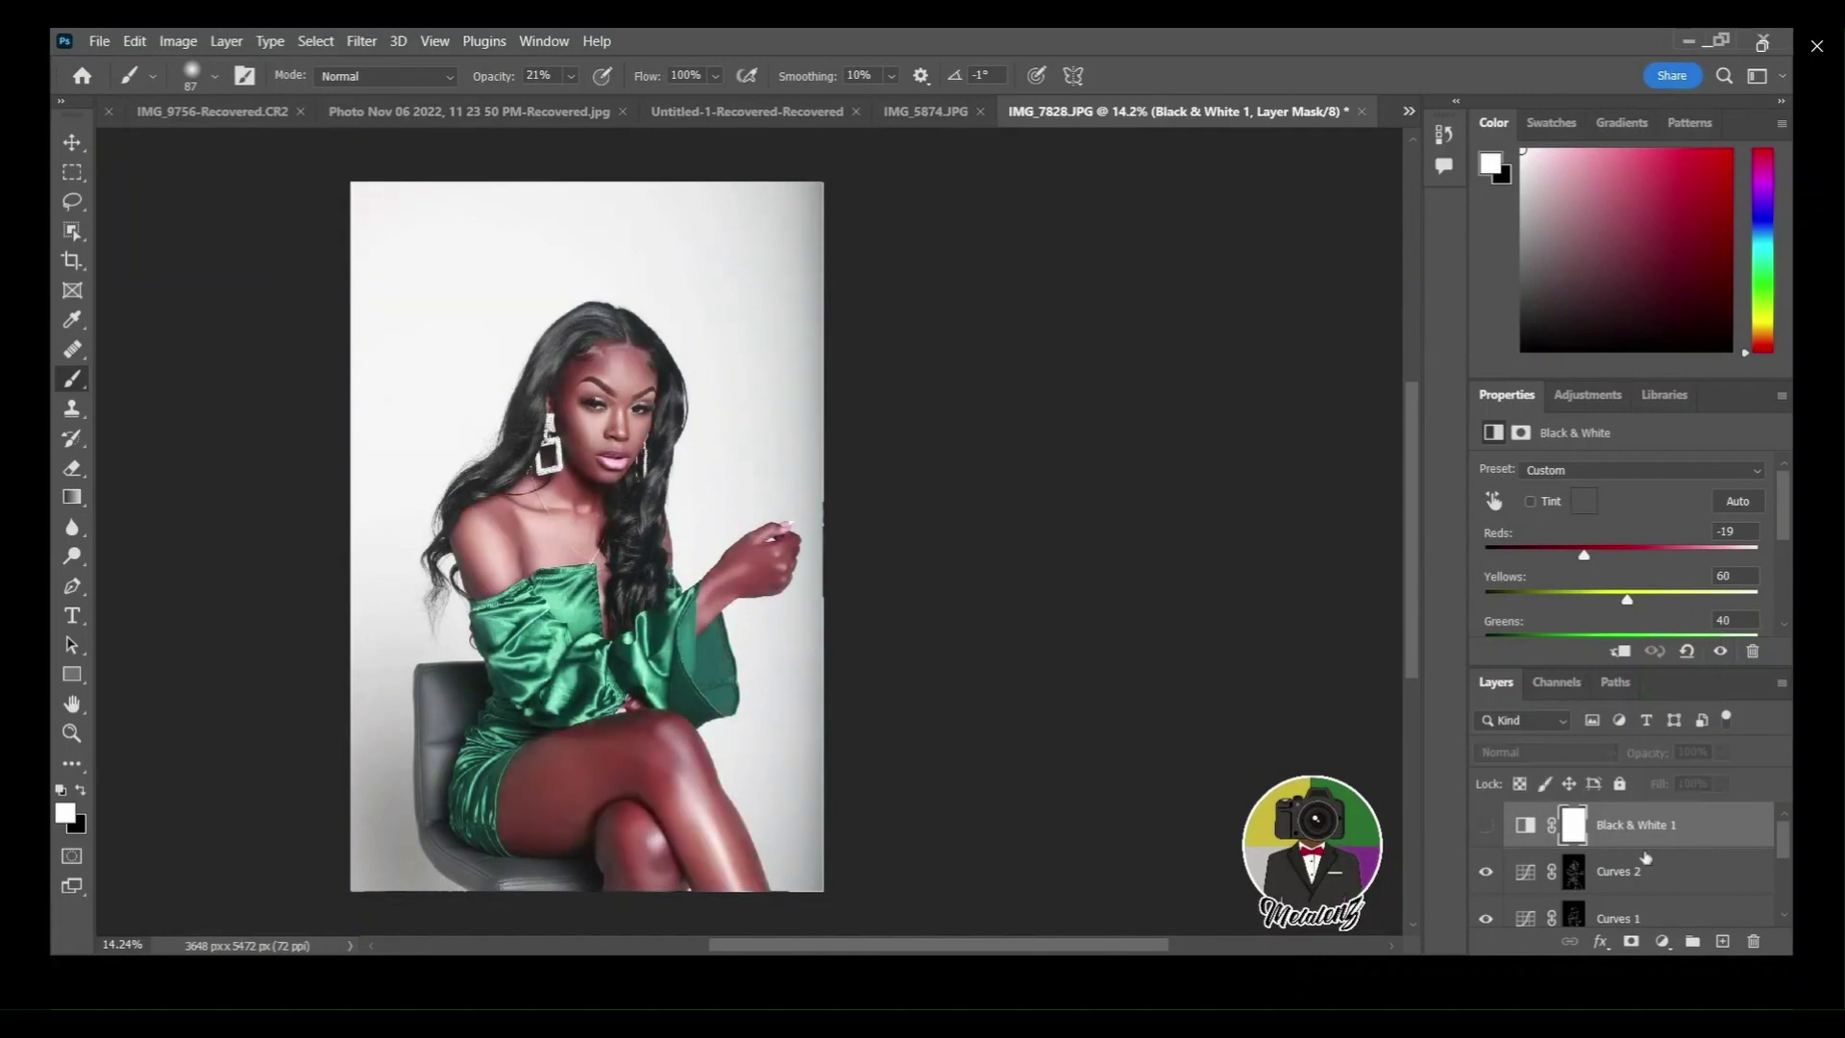
Delete the Black & White 1 layer and group the Curves 2 and Curves 1 layers together.
{"action": "left_click", "coordinate": [1753, 942]}
{"action": "left_click", "coordinate": [1639, 873], "text": "shift"}
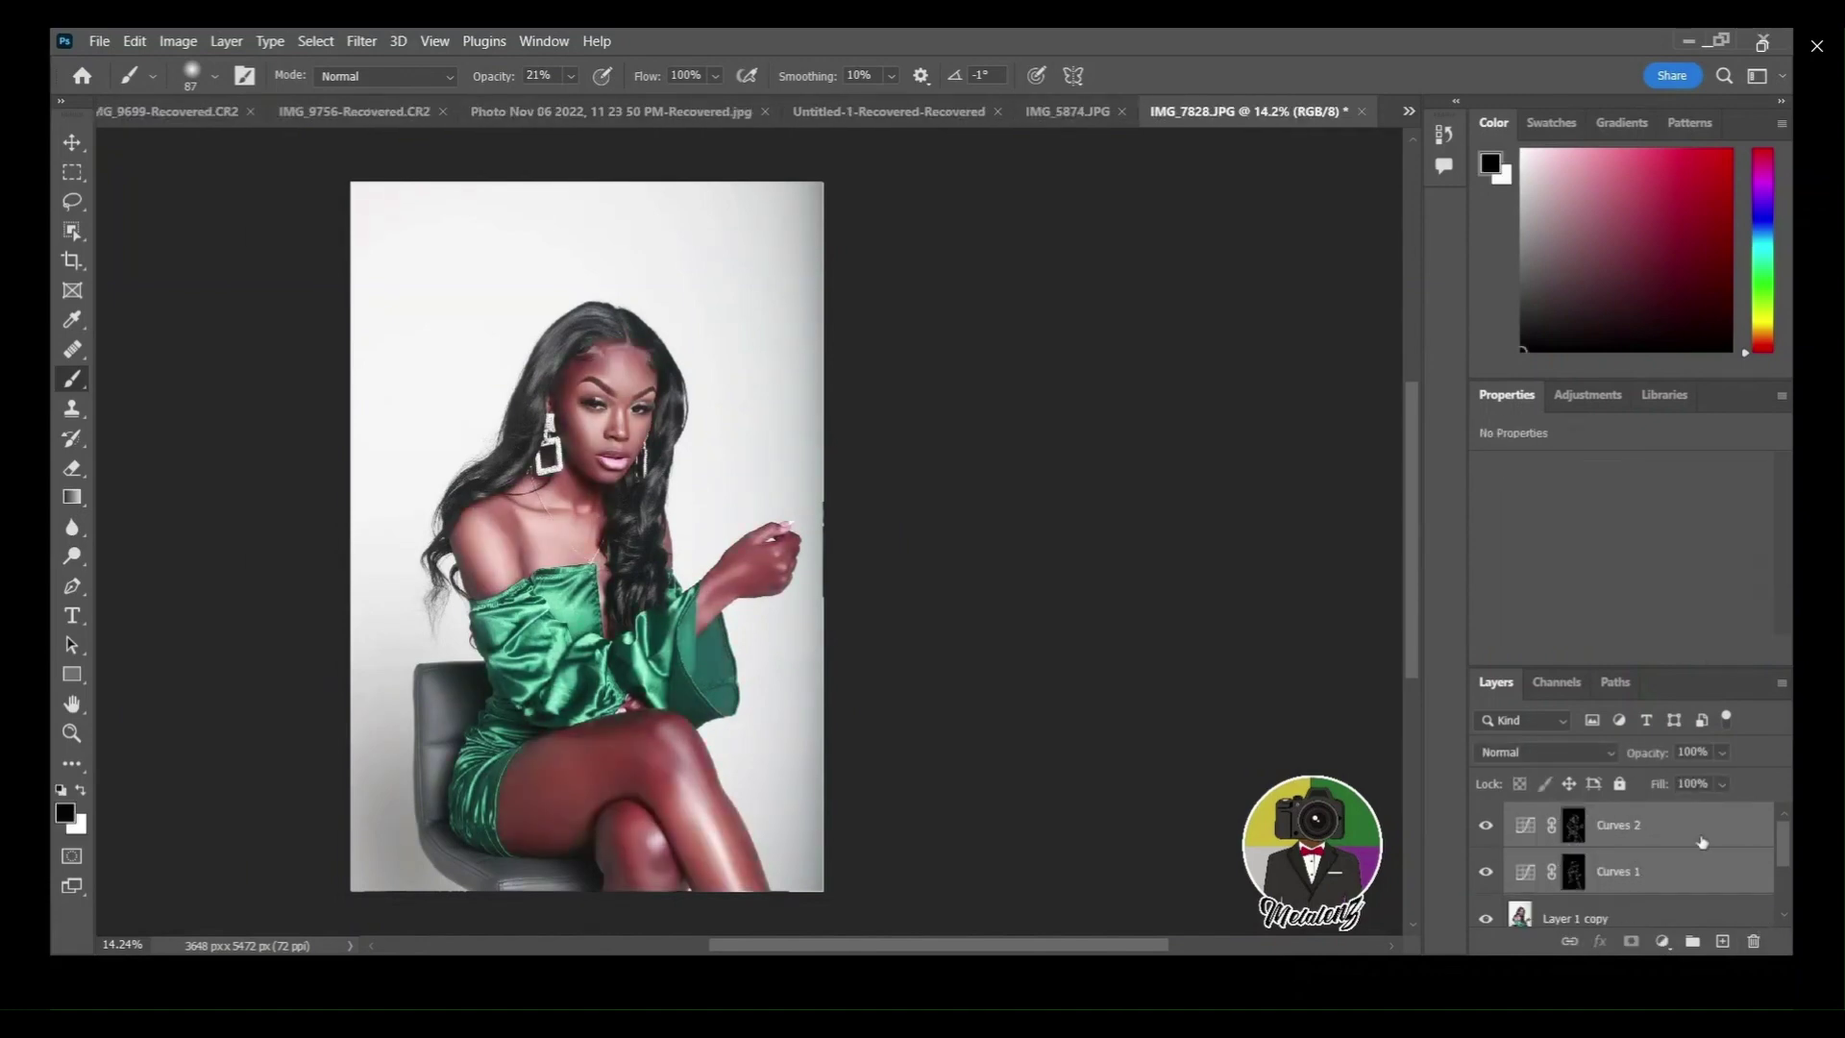
{"action": "key", "text": "ctrl+g"}
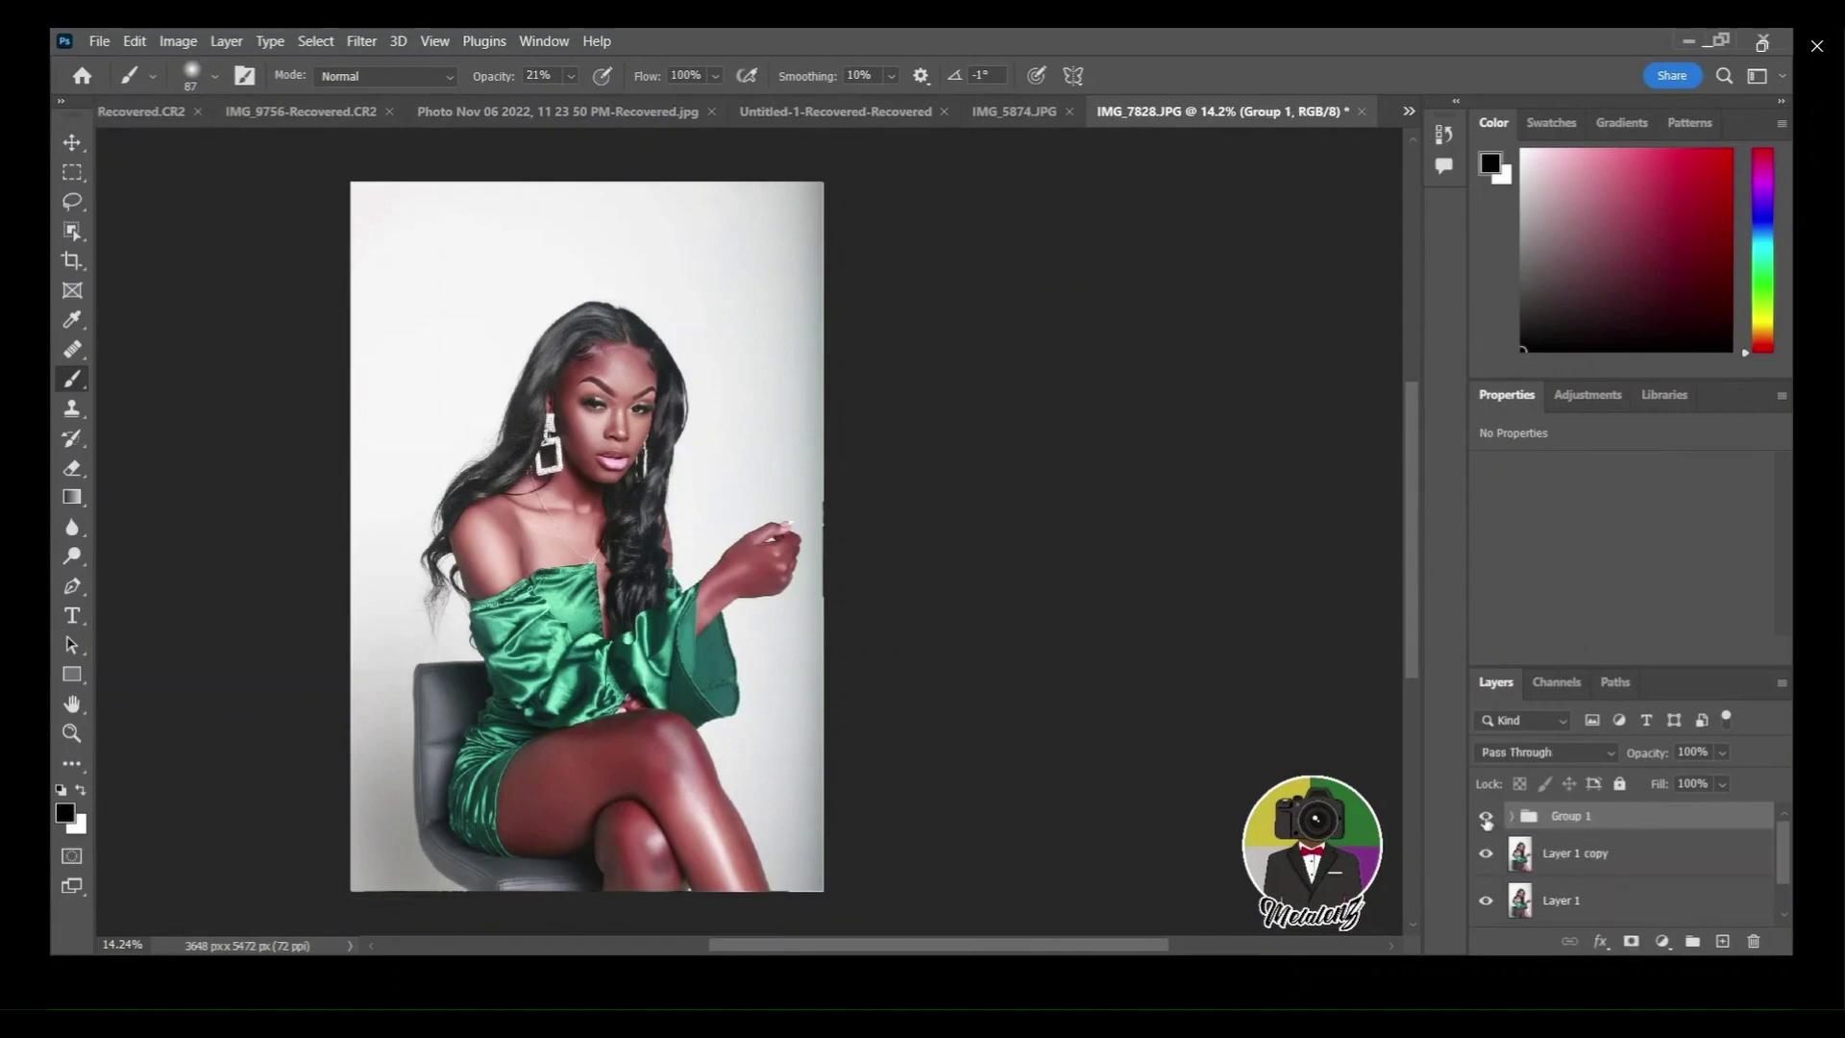
Toggle the visibility of the Curves layer group to compare the portrait before and after dodging and burning, leaving the group visible.
{"action": "left_click", "coordinate": [1486, 816]}
{"action": "left_click", "coordinate": [1486, 817]}
{"action": "left_click", "coordinate": [1487, 816]}
{"action": "left_click", "coordinate": [1487, 817]}
{"action": "left_click", "coordinate": [1486, 817]}
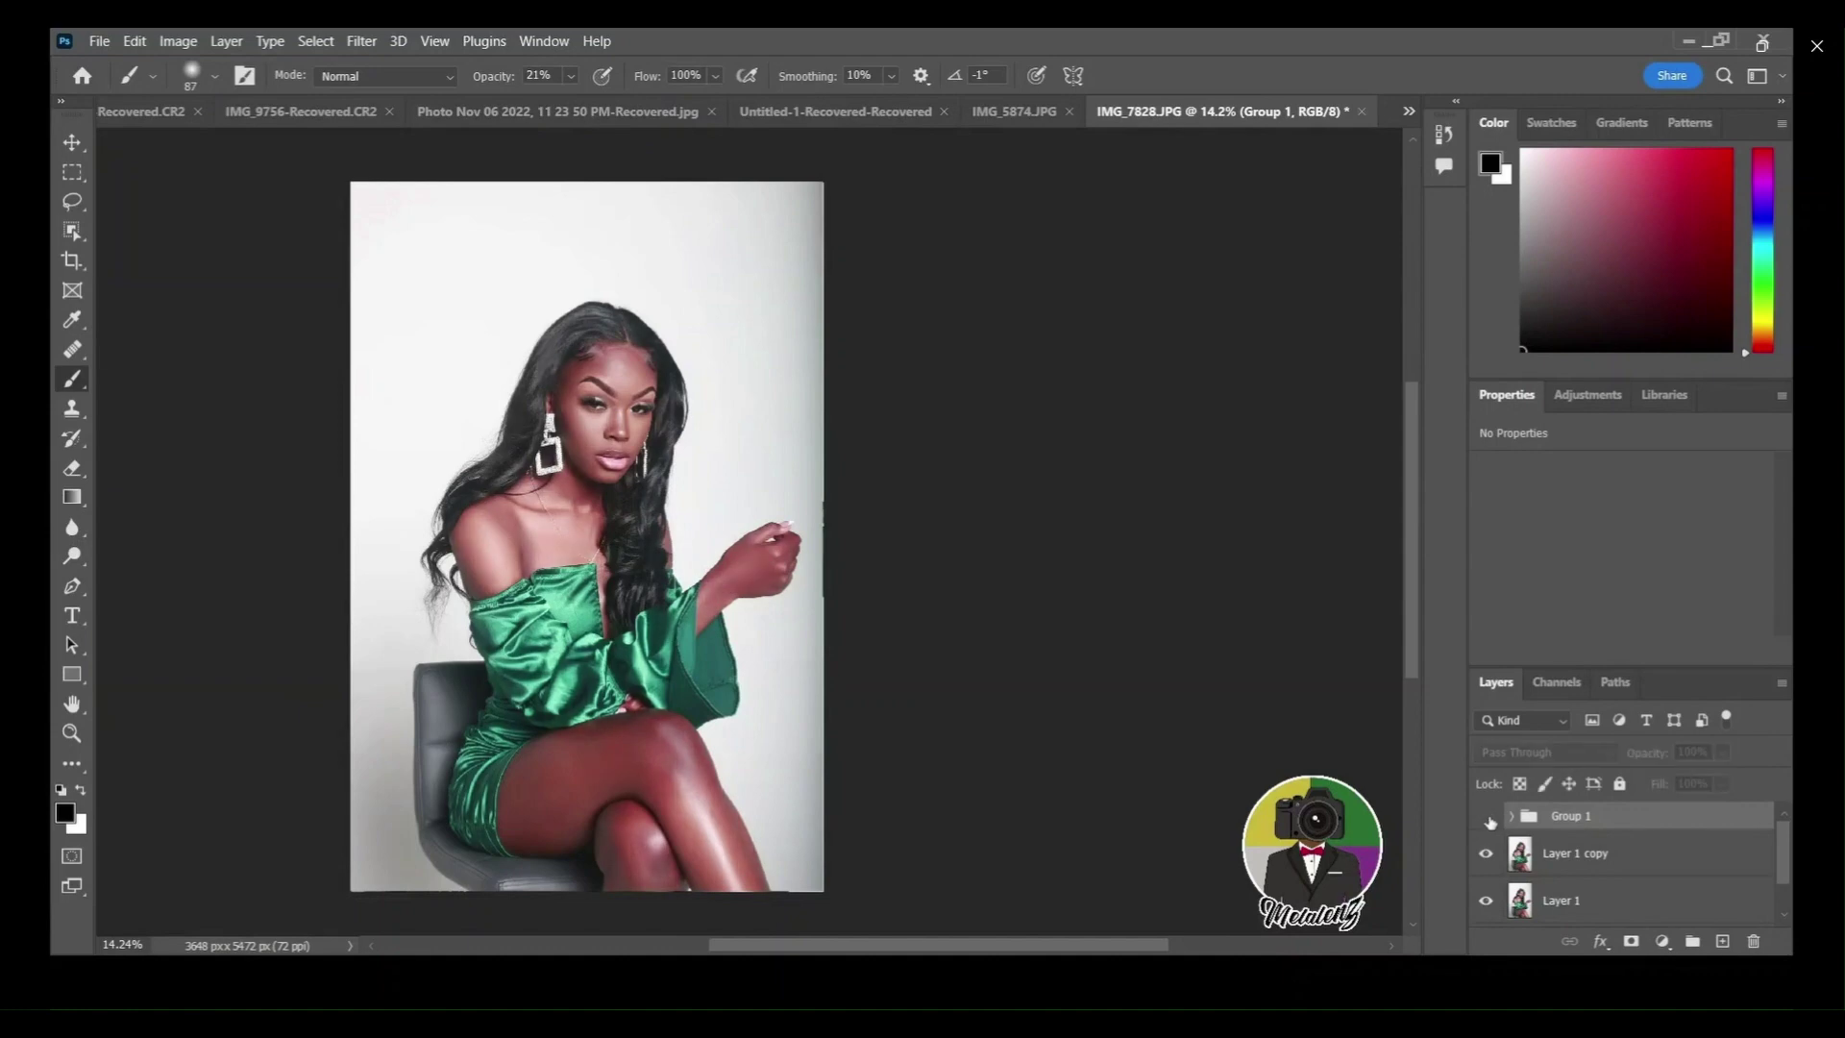
{"action": "left_click", "coordinate": [1487, 817]}
{"action": "left_click", "coordinate": [1488, 816]}
{"action": "left_click", "coordinate": [1487, 817]}
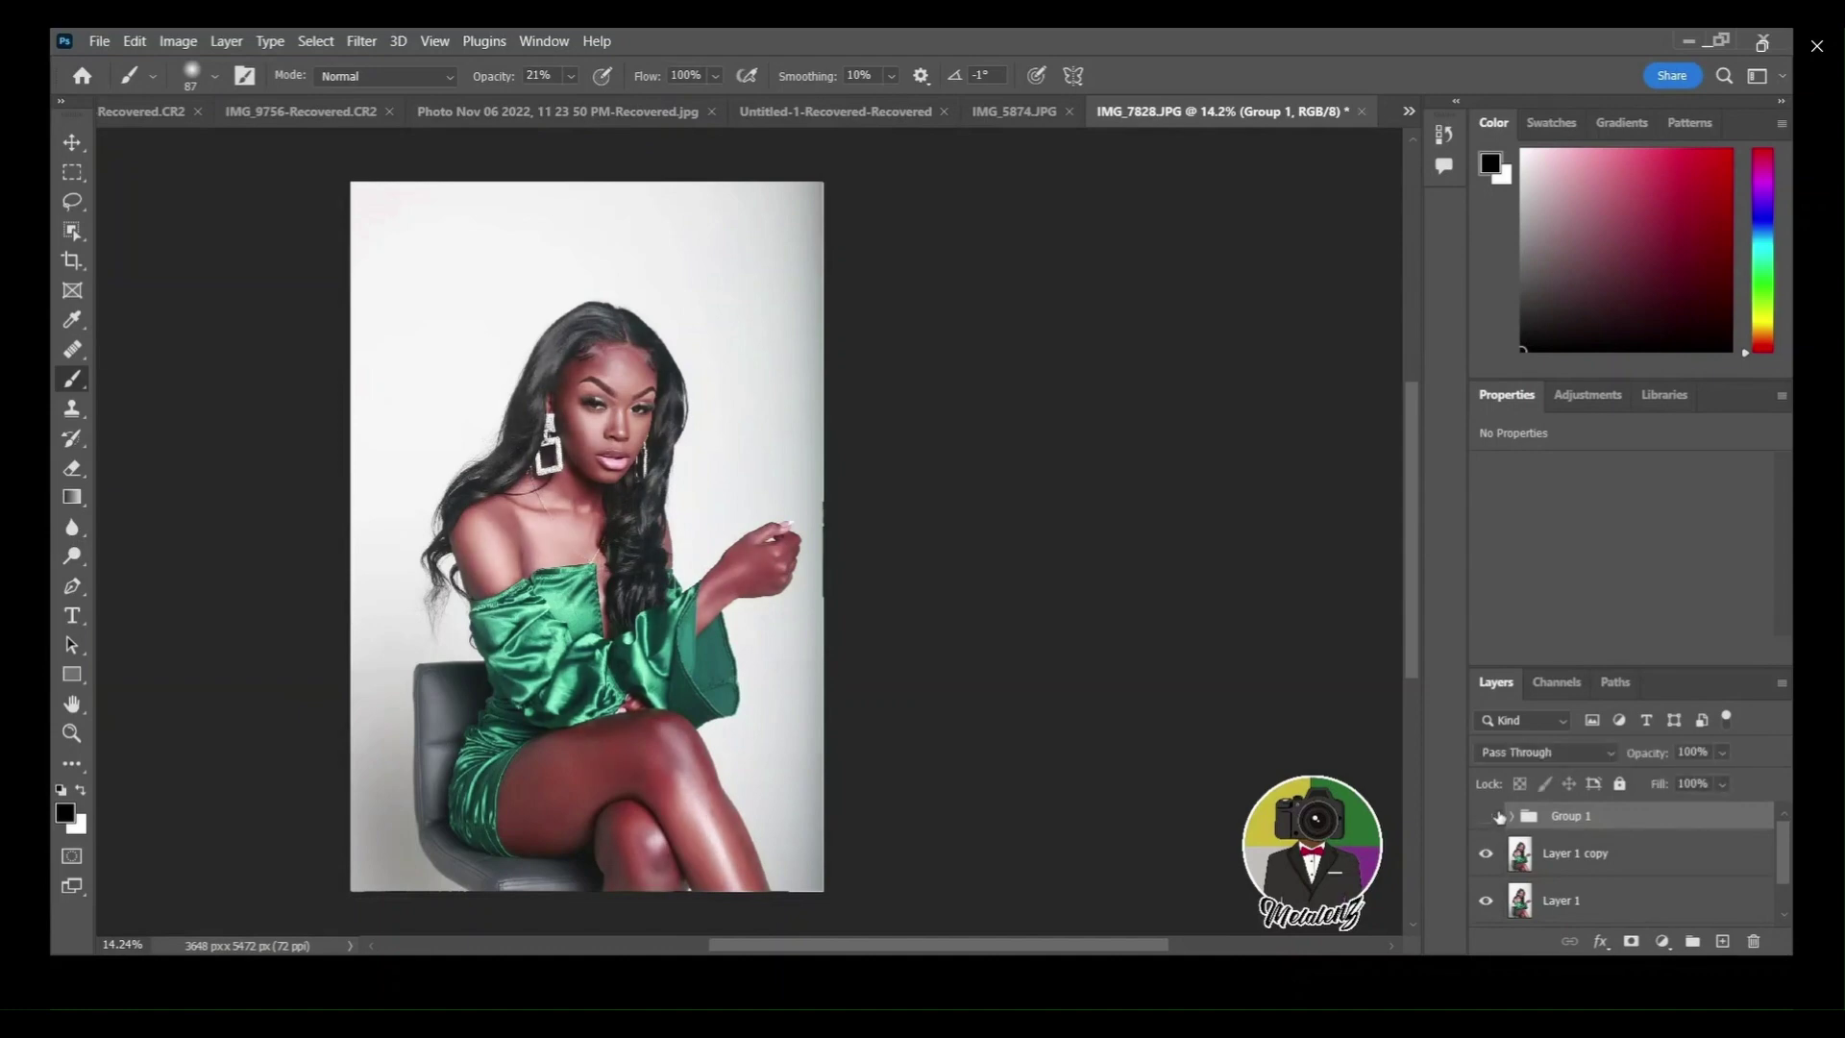
{"action": "left_click", "coordinate": [1486, 817]}
{"action": "left_click", "coordinate": [1487, 817]}
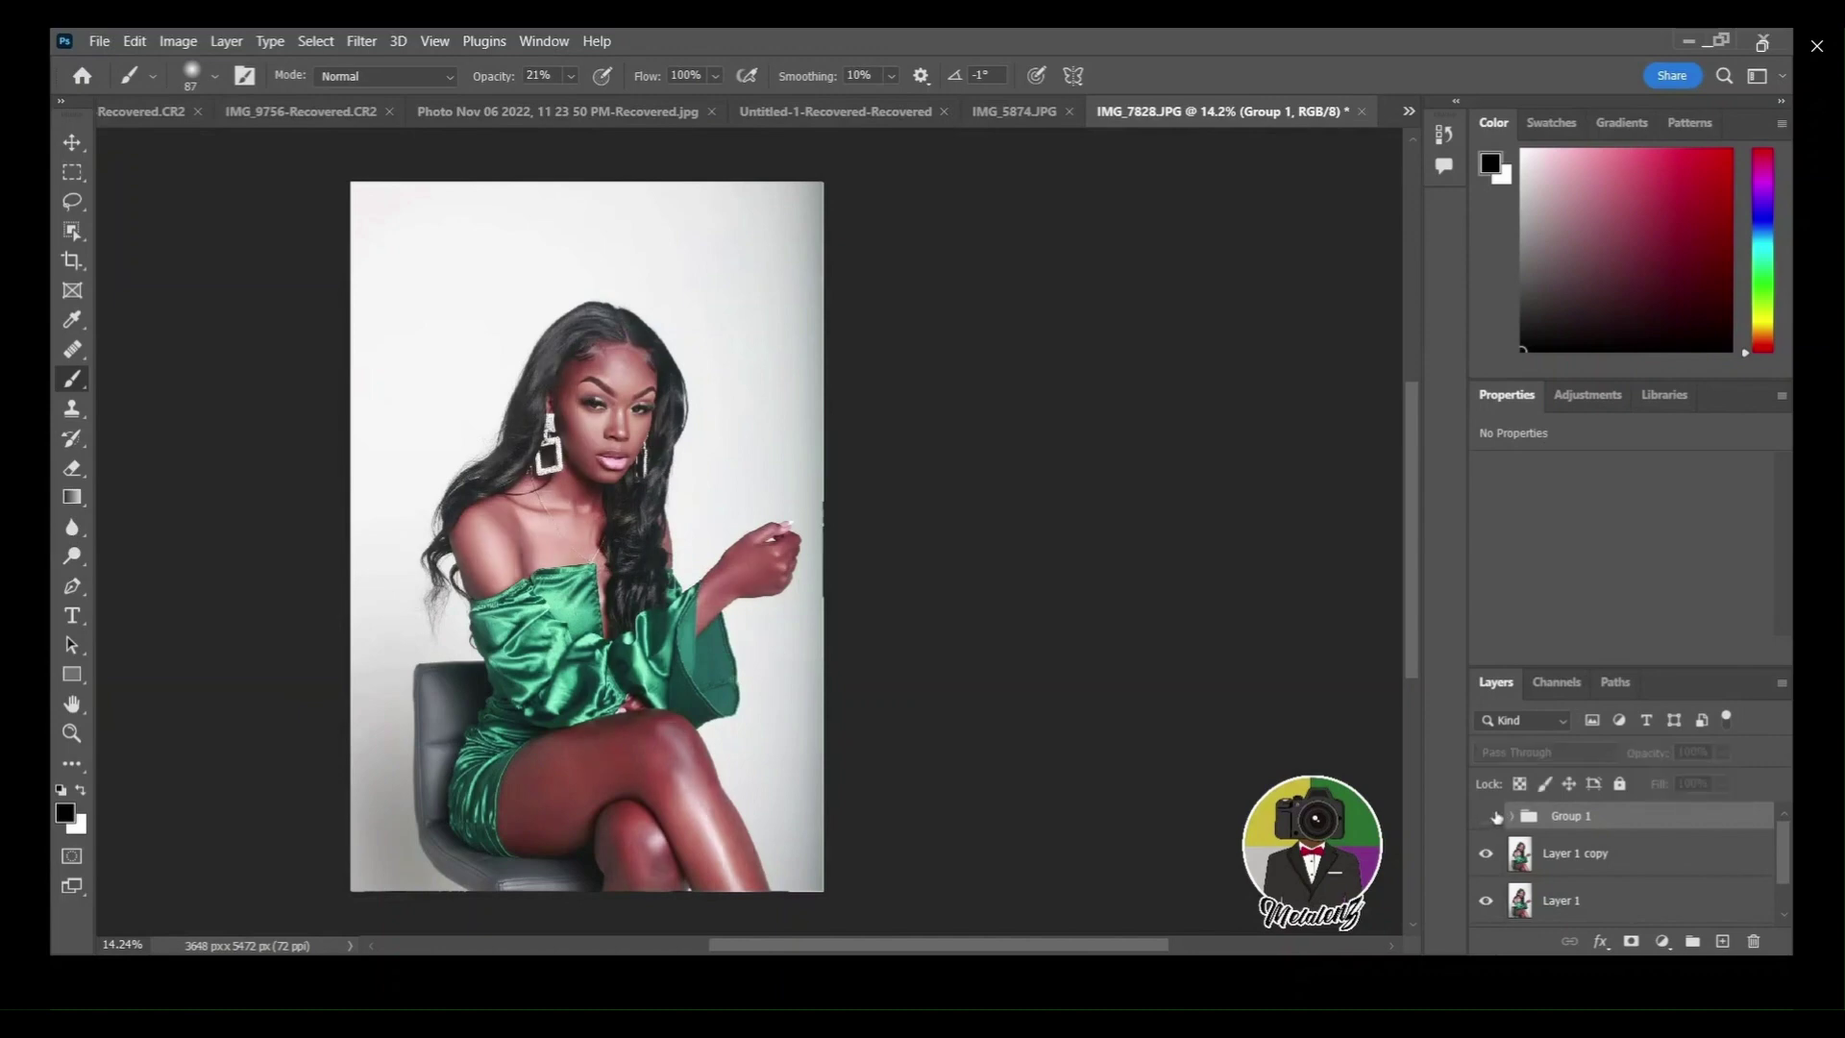
{"action": "left_click", "coordinate": [1487, 817]}
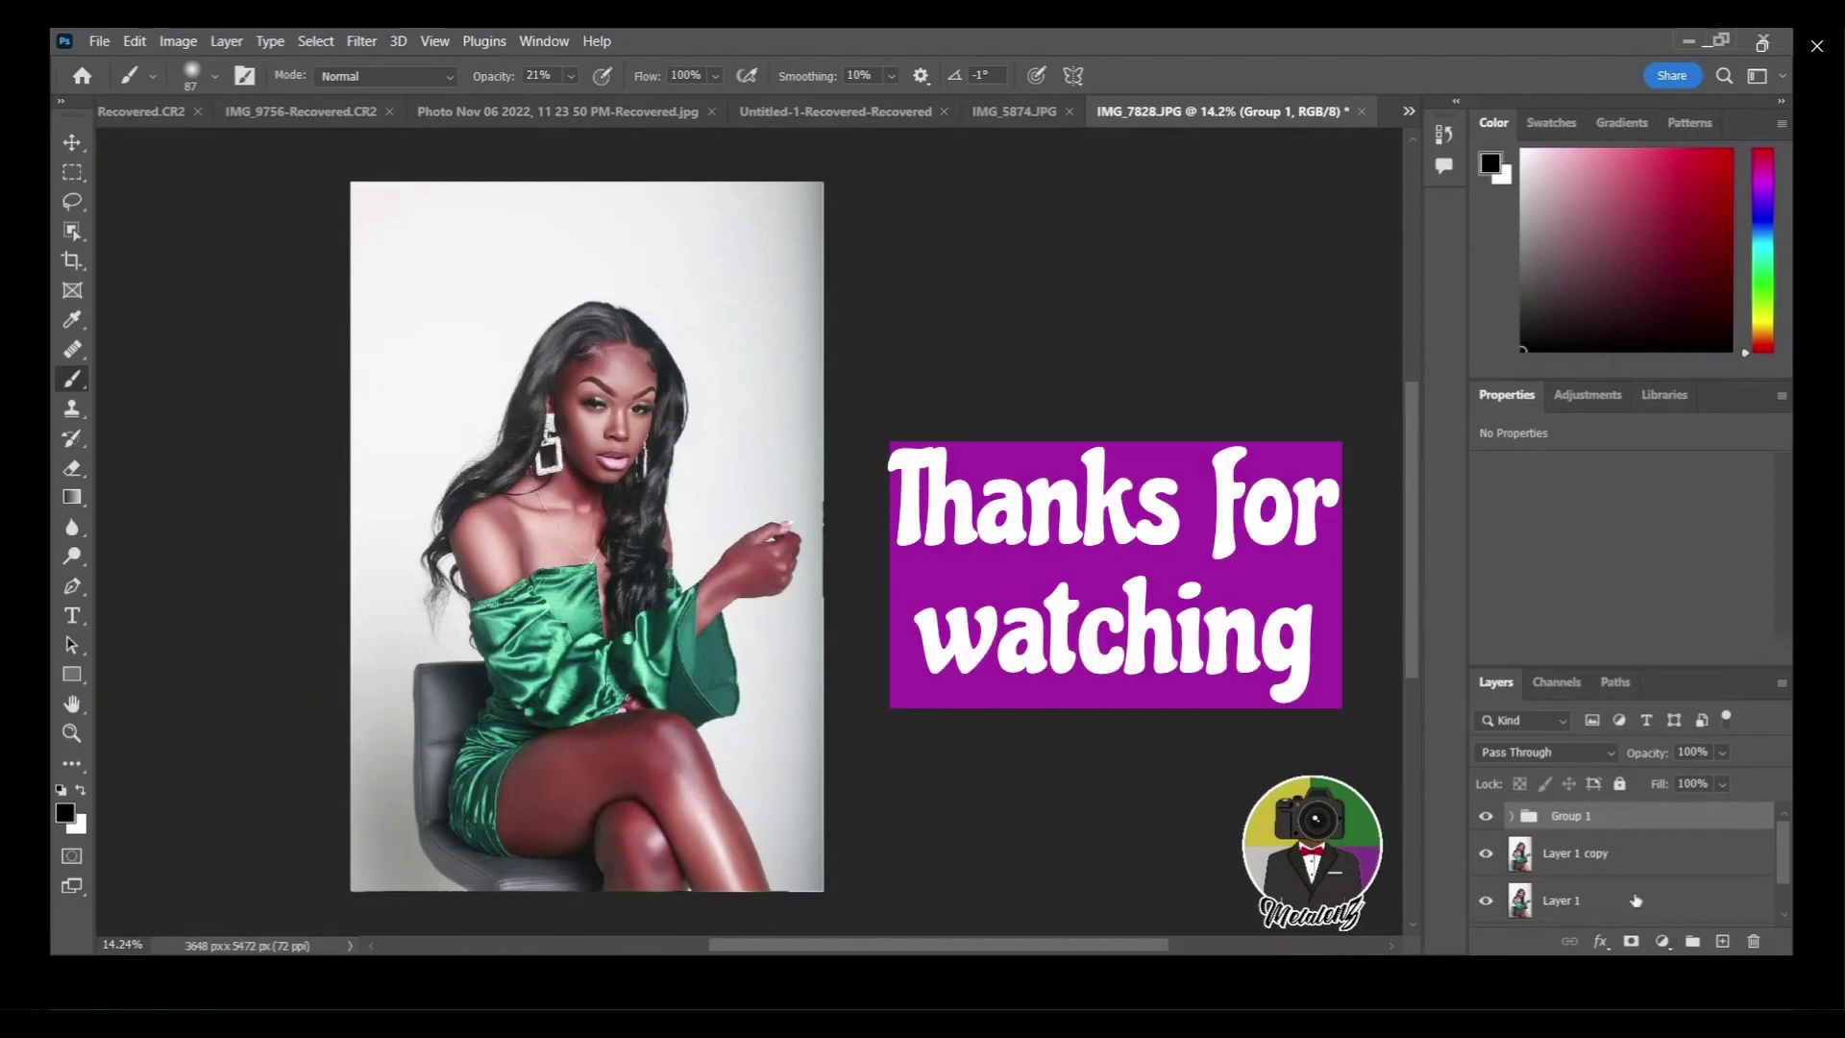
Select the Layer 1 copy layer beneath the Curves group.
{"action": "left_click", "coordinate": [1629, 862]}
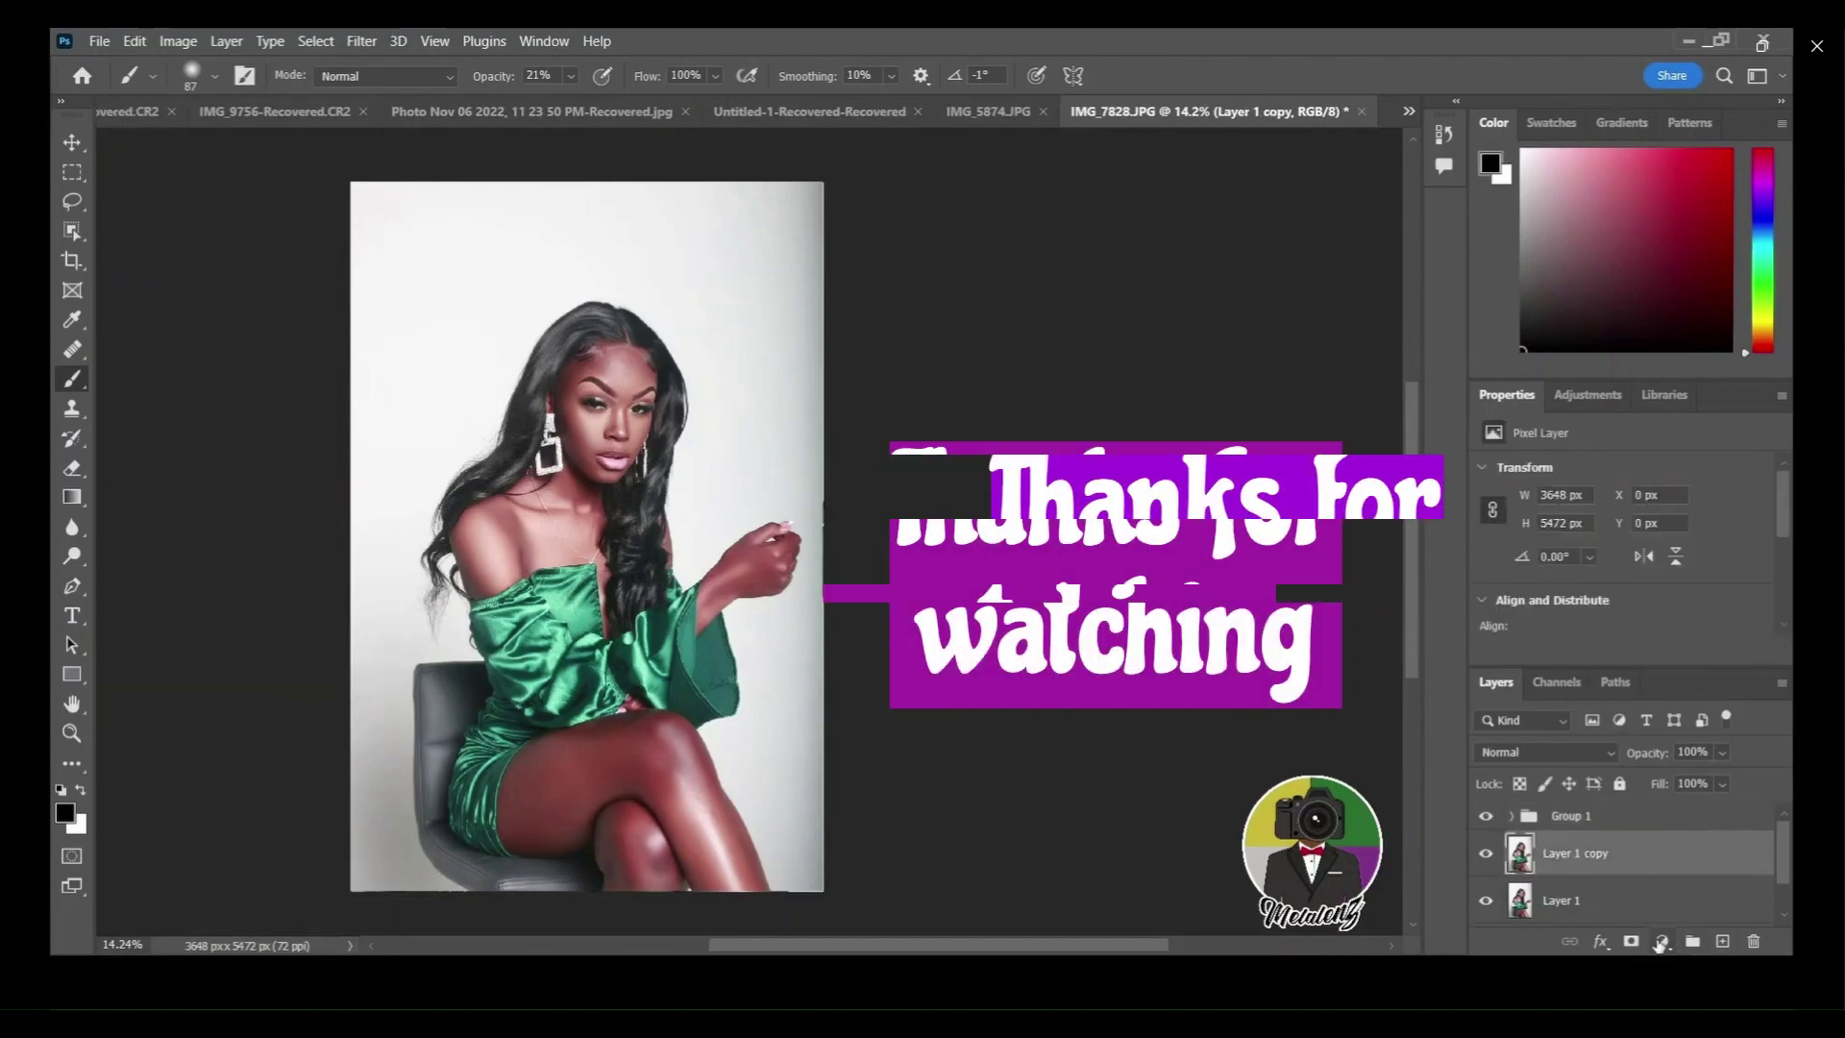